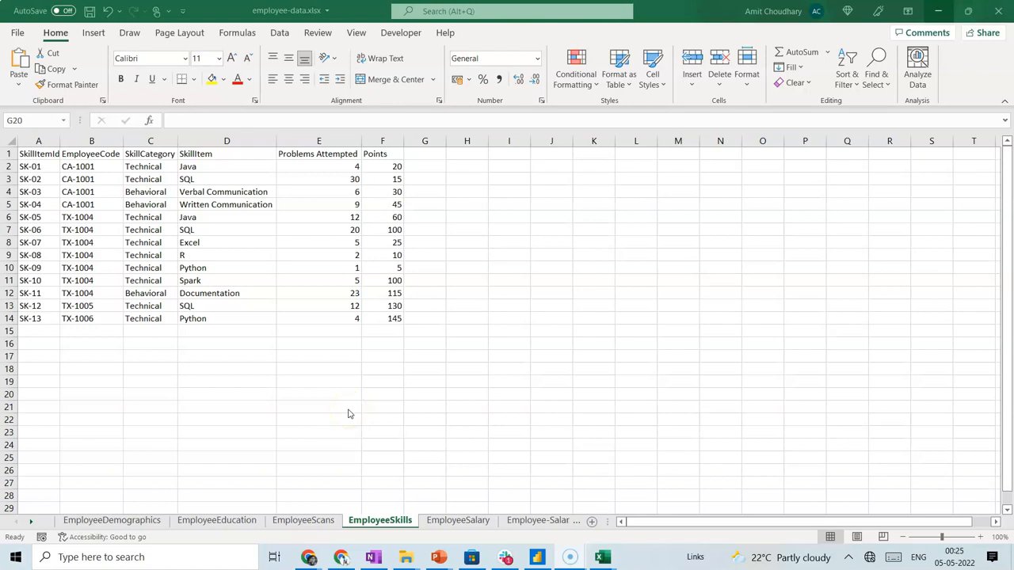
# Examine the columns and records on the EmployeeDemographics, EmployeeEducation, EmployeeScans and EmployeeSkills sheets, including the first skill record's fields.
pyautogui.click(135, 524)
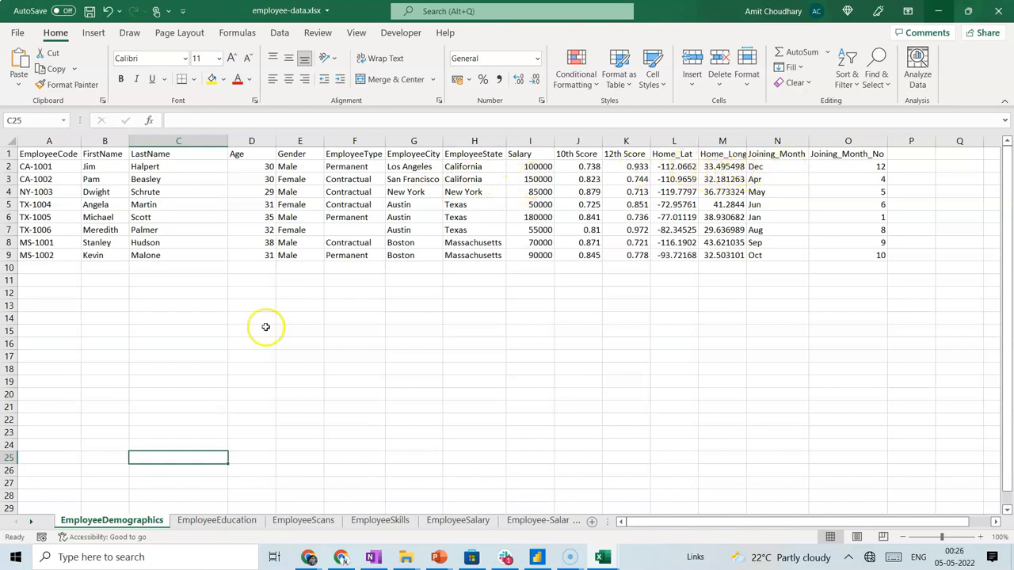
pyautogui.click(225, 520)
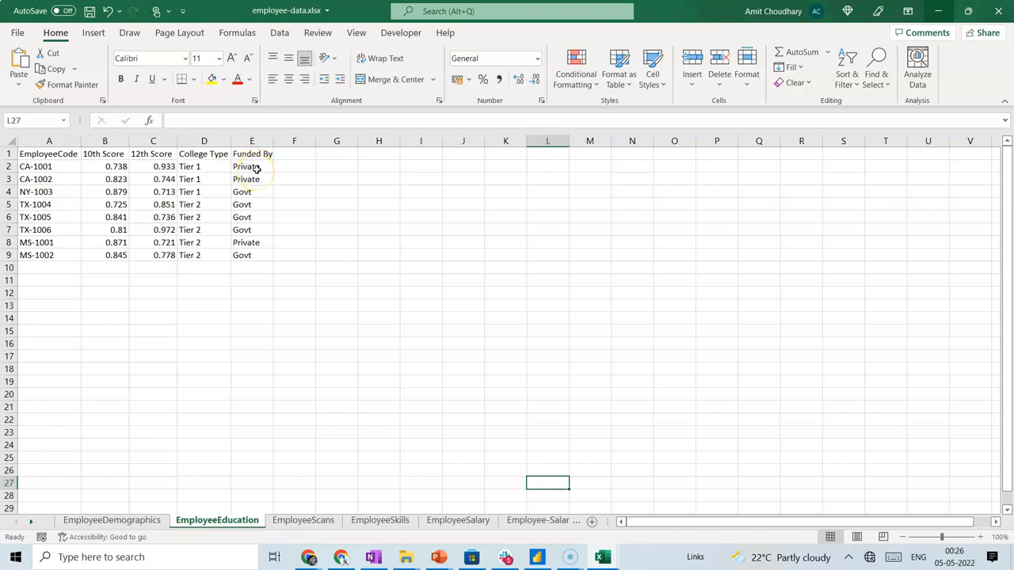
pyautogui.click(317, 523)
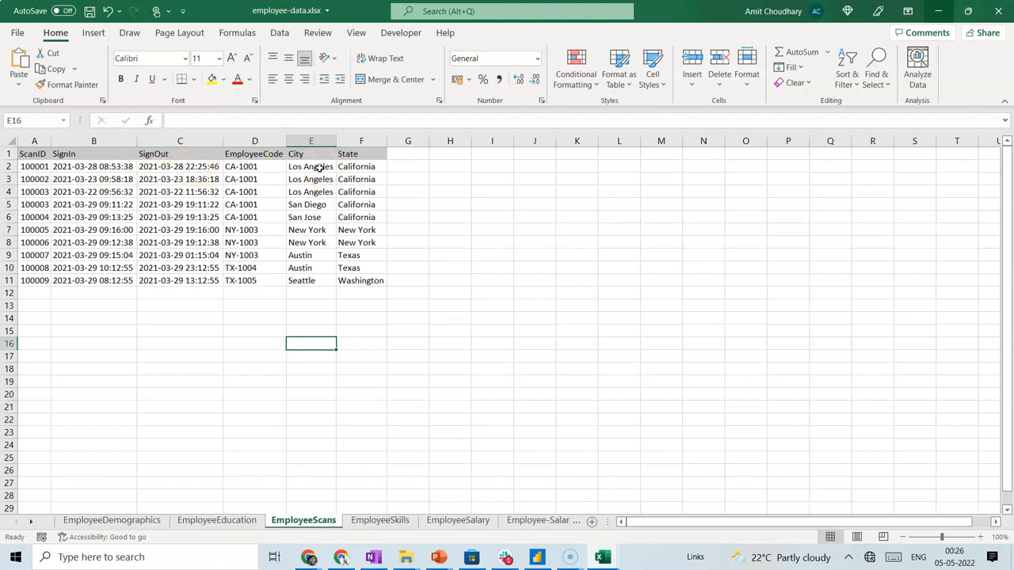
pyautogui.click(400, 523)
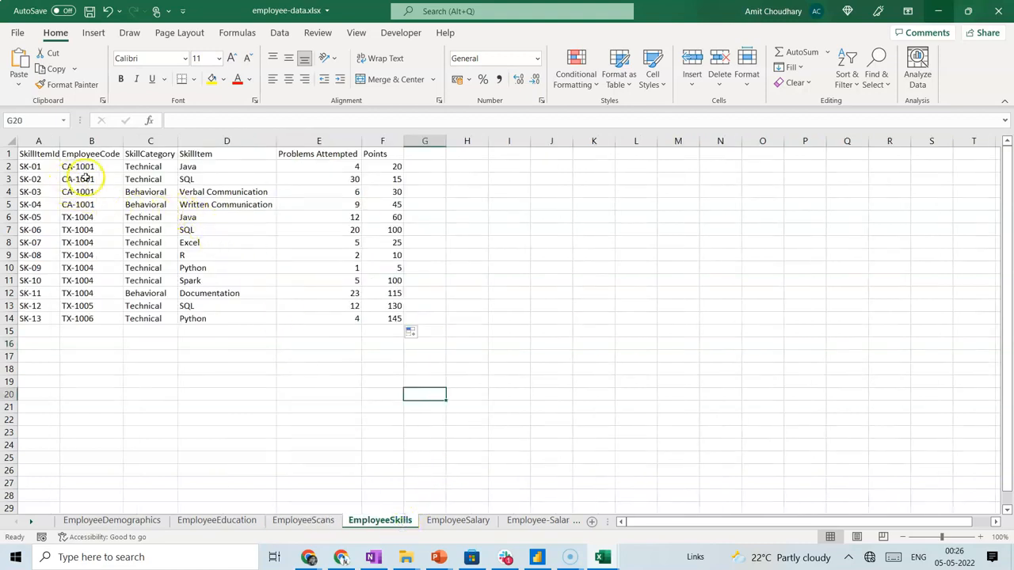
pyautogui.click(107, 168)
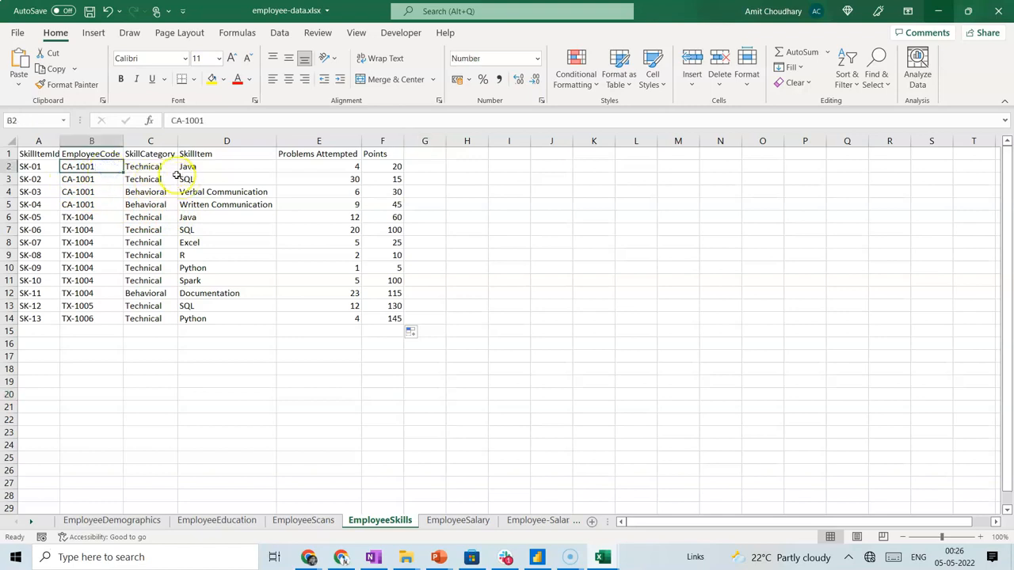
pyautogui.click(165, 168)
pyautogui.click(222, 167)
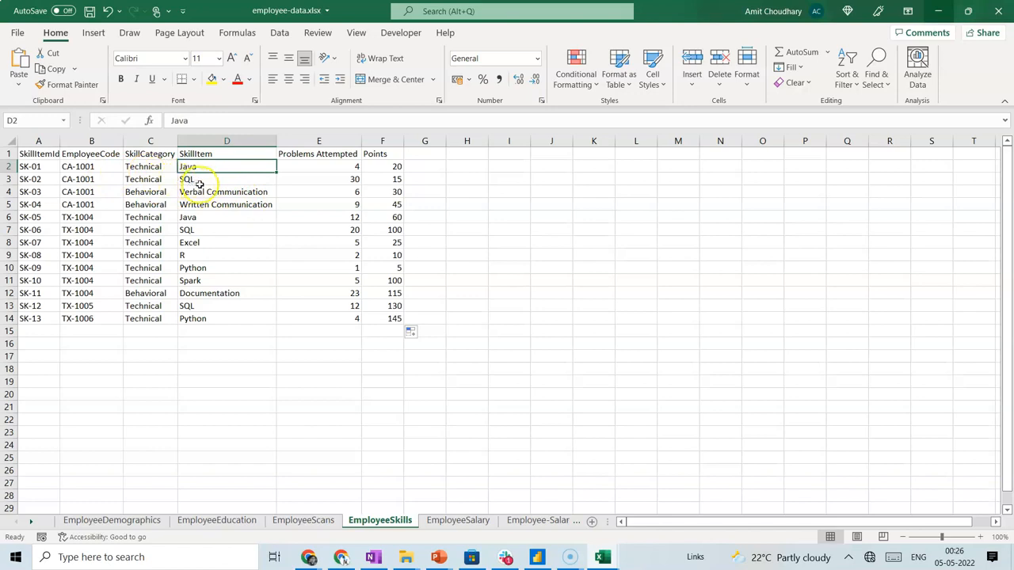
pyautogui.click(398, 167)
pyautogui.click(322, 169)
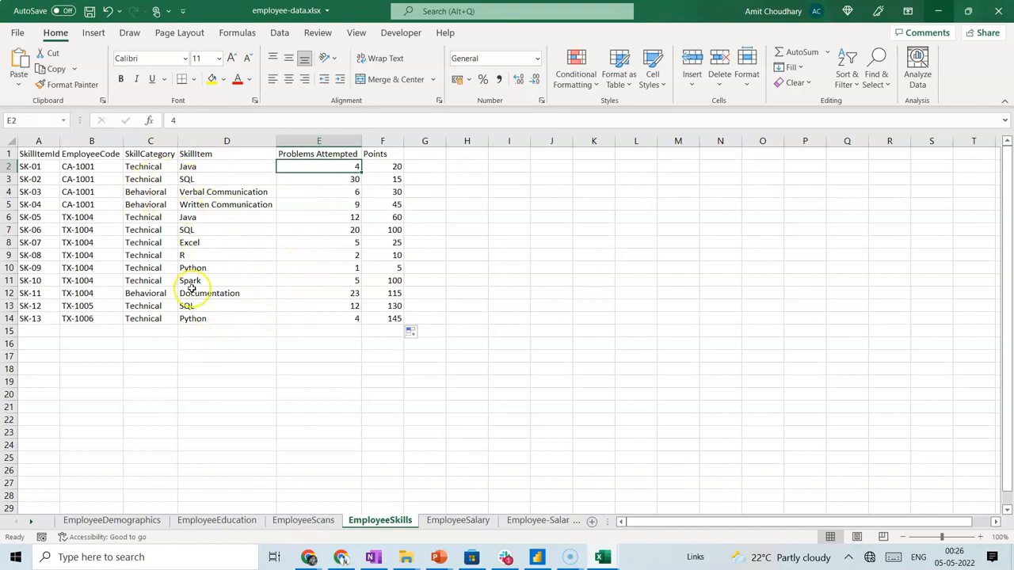
# Go through the four employee sheets again, from EmployeeDemographics to EmployeeSkills, to compare their structure.
pyautogui.click(136, 521)
pyautogui.click(194, 523)
pyautogui.click(301, 520)
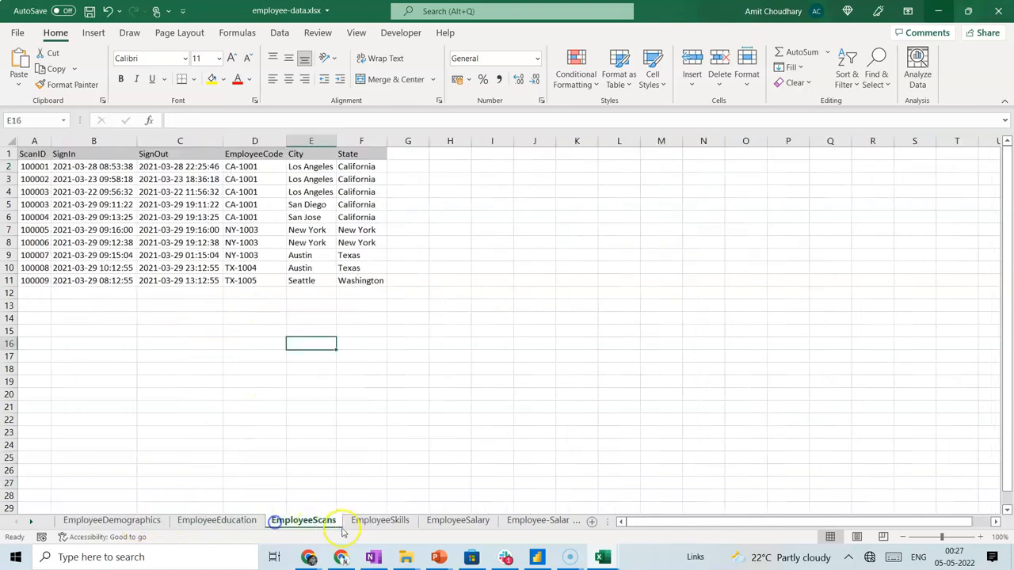
pyautogui.click(368, 521)
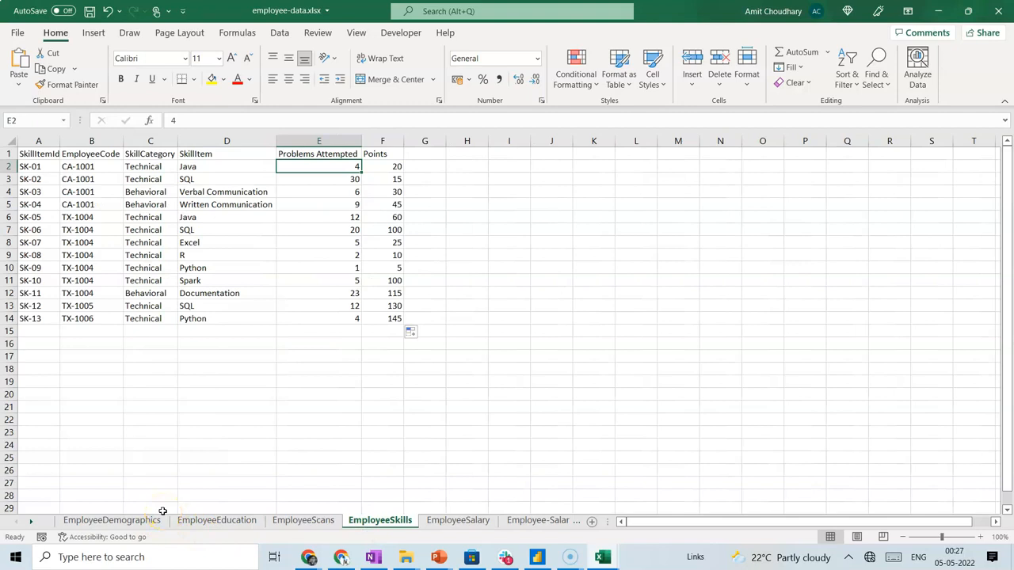
pyautogui.click(133, 523)
pyautogui.click(181, 523)
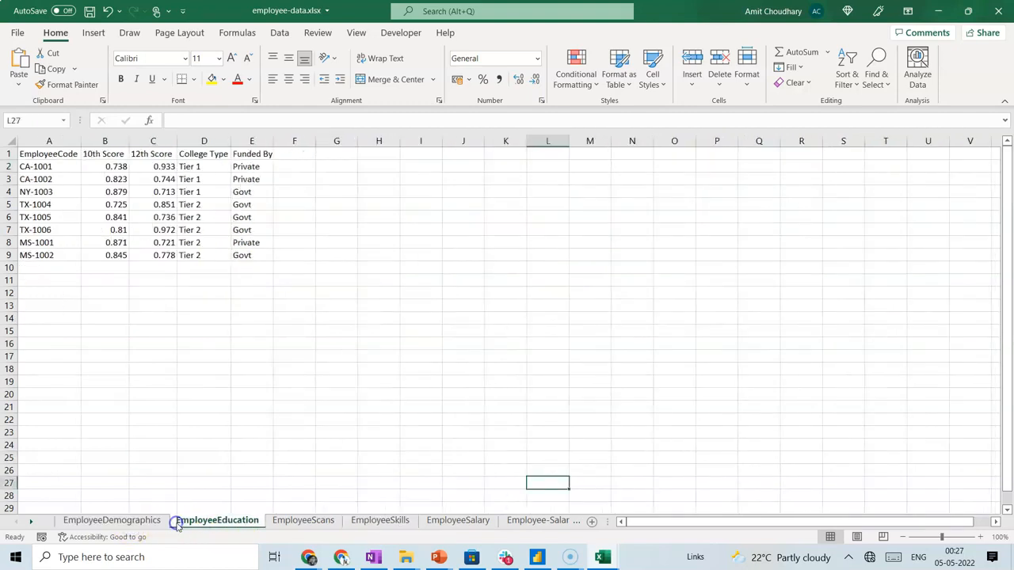
pyautogui.click(294, 524)
pyautogui.click(355, 523)
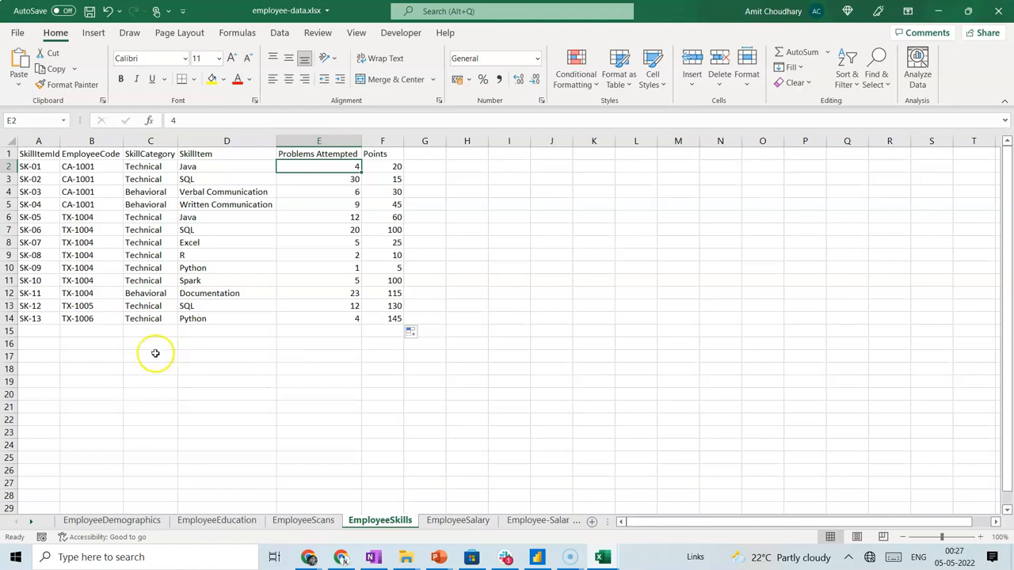
# Copy the EmployeeDemographics header row and paste it transposed into a new sheet starting at cell F4.
pyautogui.click(153, 524)
pyautogui.click(67, 156)
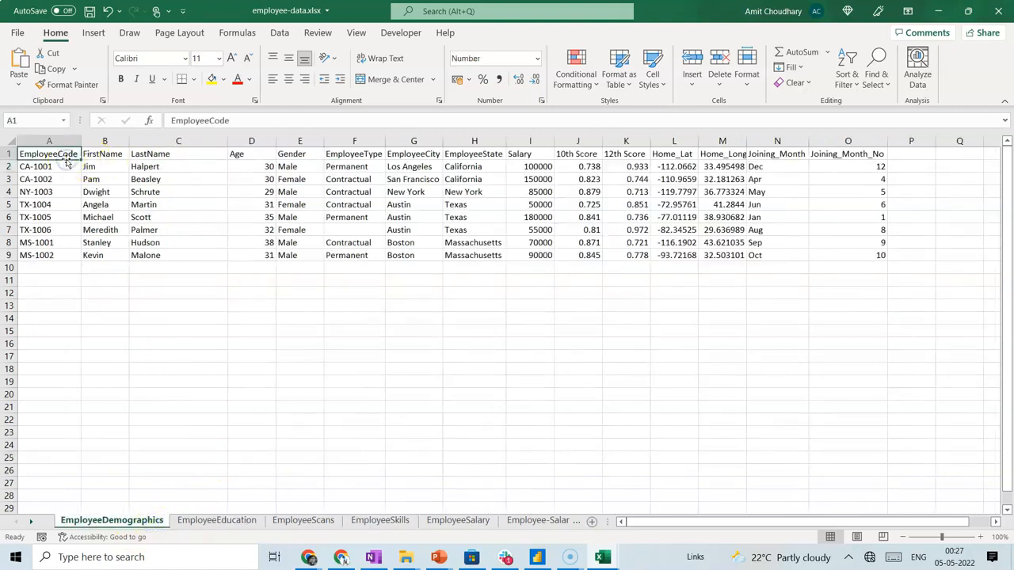
pyautogui.hotkey('ctrl', 'shift', 'Right')
pyautogui.hotkey('ctrl', 'c')
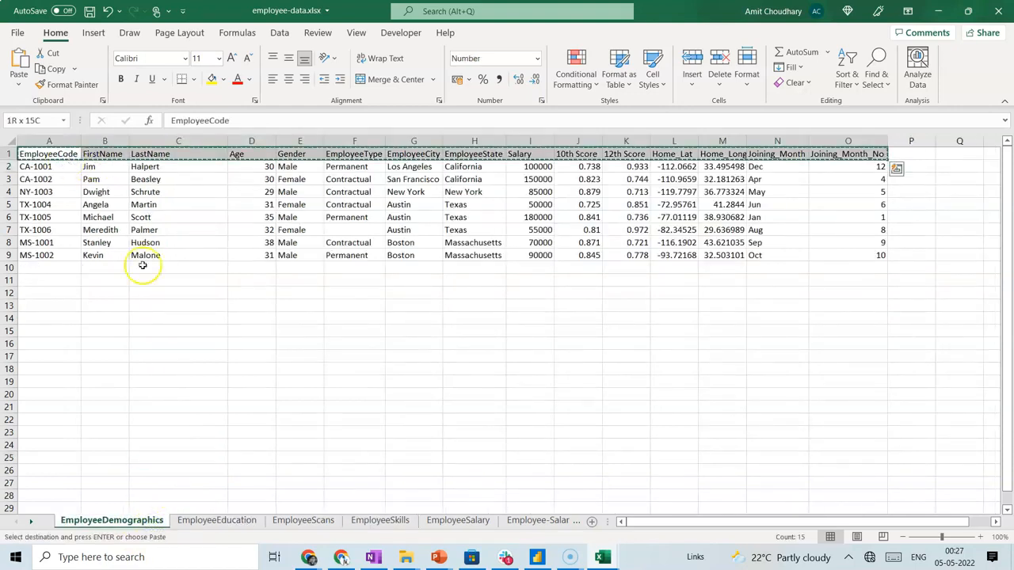
pyautogui.click(593, 524)
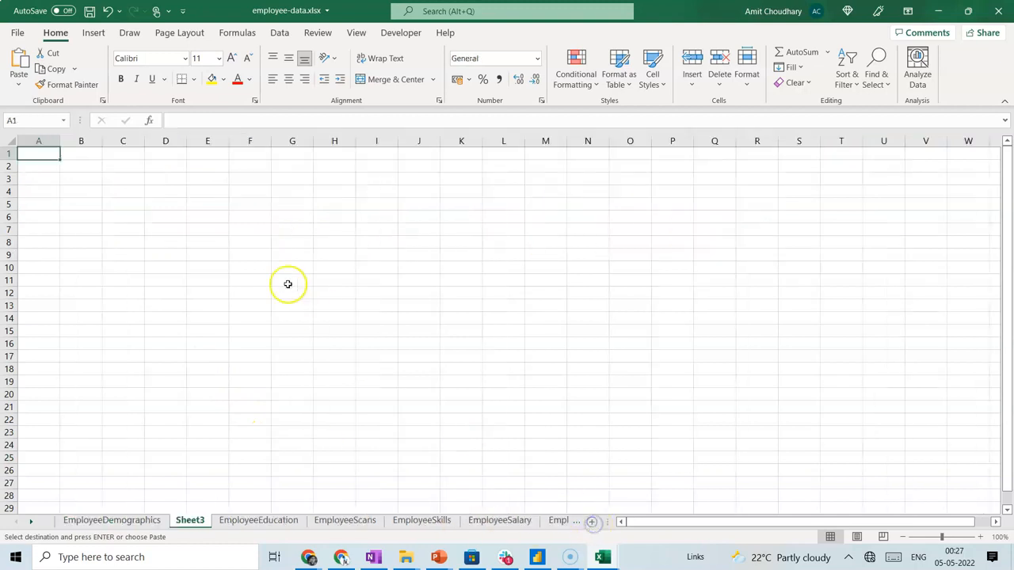
pyautogui.rightClick(243, 192)
pyautogui.click(332, 238)
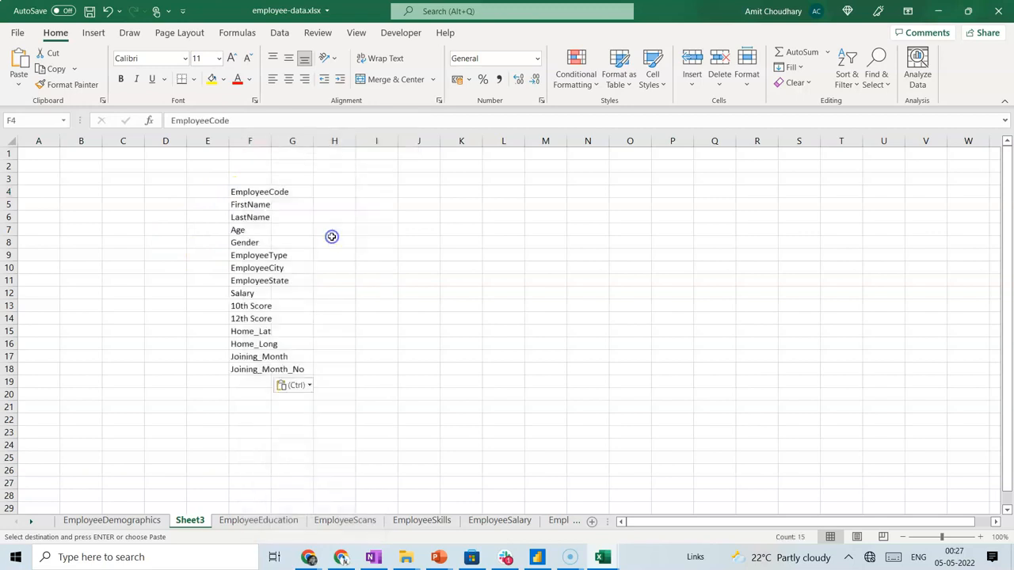
# Enter the heading EmployeeDemographics in F3 above the field list and fit column F to its contents.
pyautogui.doubleClick(270, 140)
pyautogui.click(280, 176)
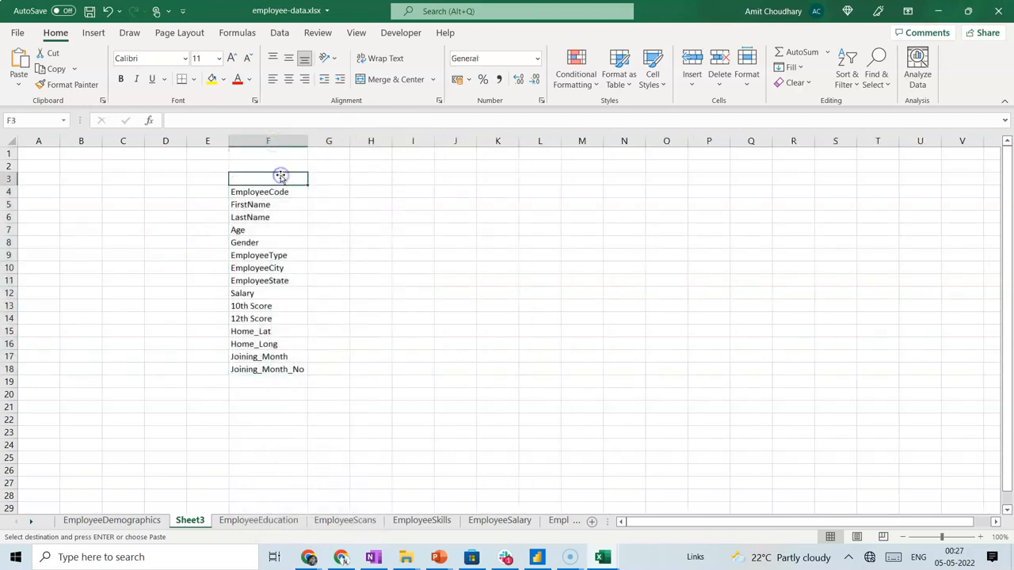
pyautogui.write('Empl')
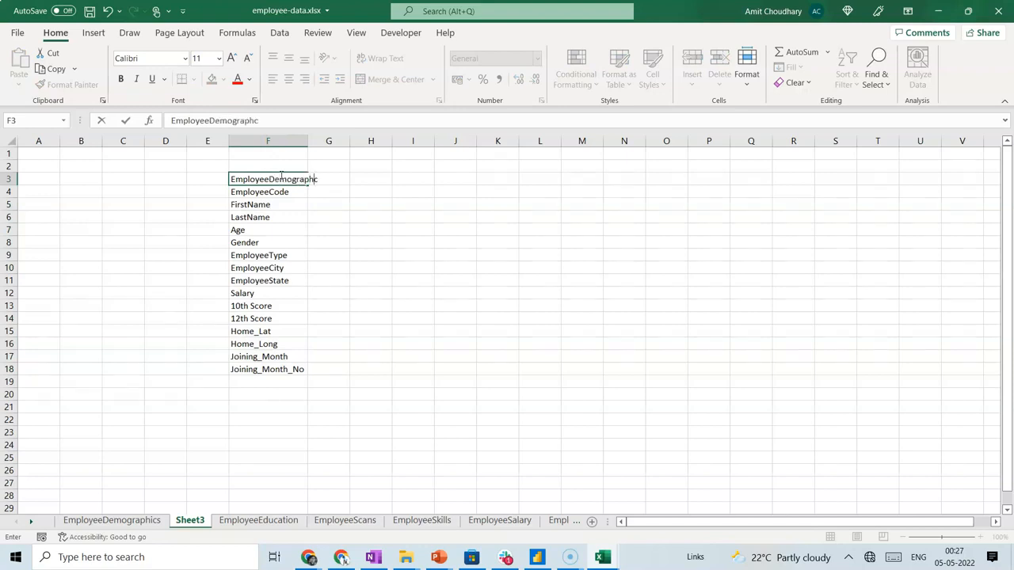
pyautogui.write('oyeeDemographics')
pyautogui.press('Return')
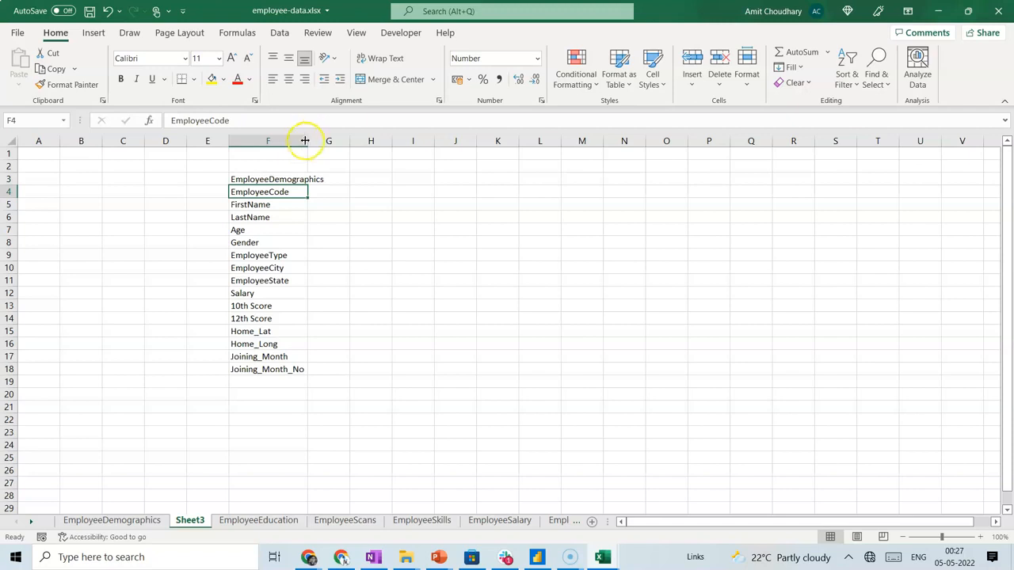
pyautogui.doubleClick(308, 140)
pyautogui.click(387, 279)
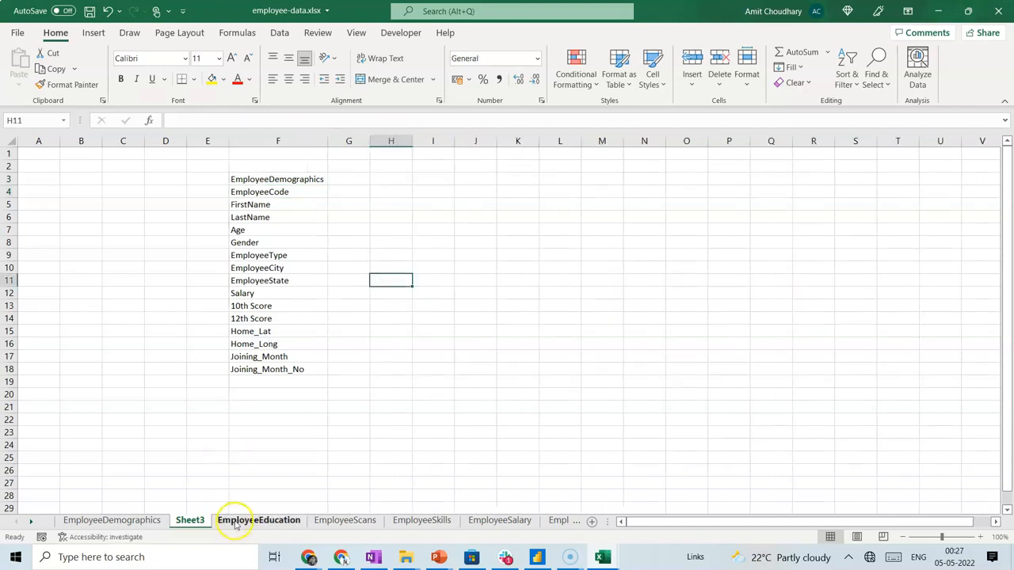
# Copy the EmployeeEducation header row, EmployeeCode through Funded By, and paste it transposed into Sheet3 starting at J2.
pyautogui.click(224, 523)
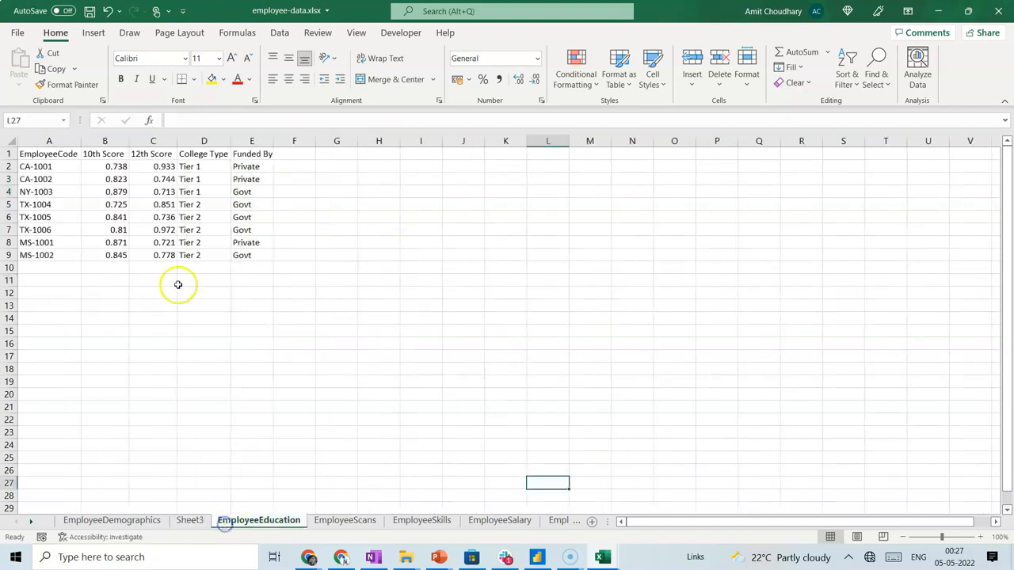
pyautogui.click(50, 156)
pyautogui.moveTo(52, 161); pyautogui.dragTo(261, 155)
pyautogui.hotkey('ctrl', 'c')
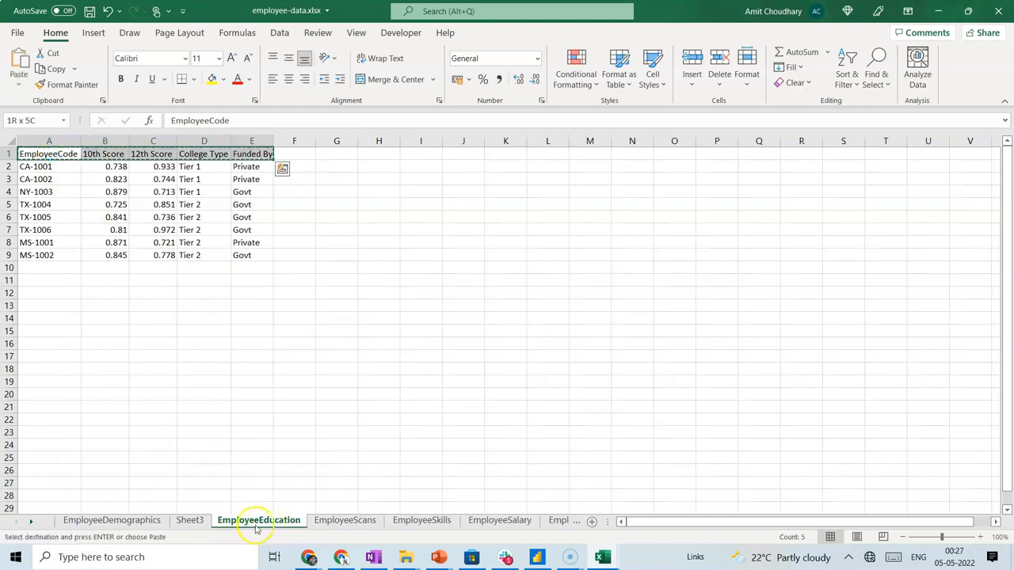
pyautogui.click(190, 520)
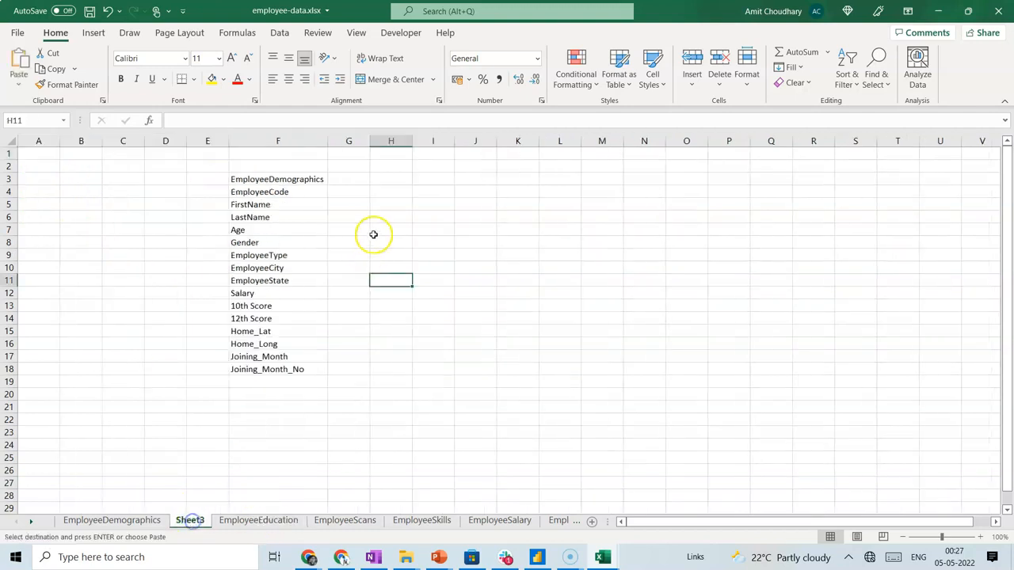
pyautogui.rightClick(458, 166)
pyautogui.click(551, 235)
pyautogui.click(467, 394)
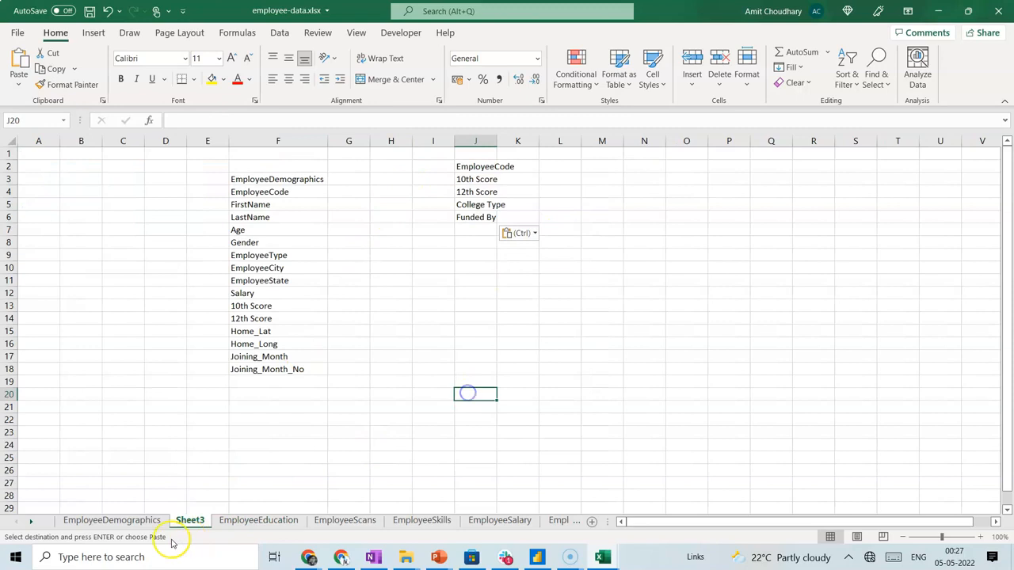
# Copy the sheet name EmployeeEducation into J1 of Sheet3 as the list's heading and fit column J to its contents.
pyautogui.click(237, 520)
pyautogui.hotkey('ctrl', 'c')
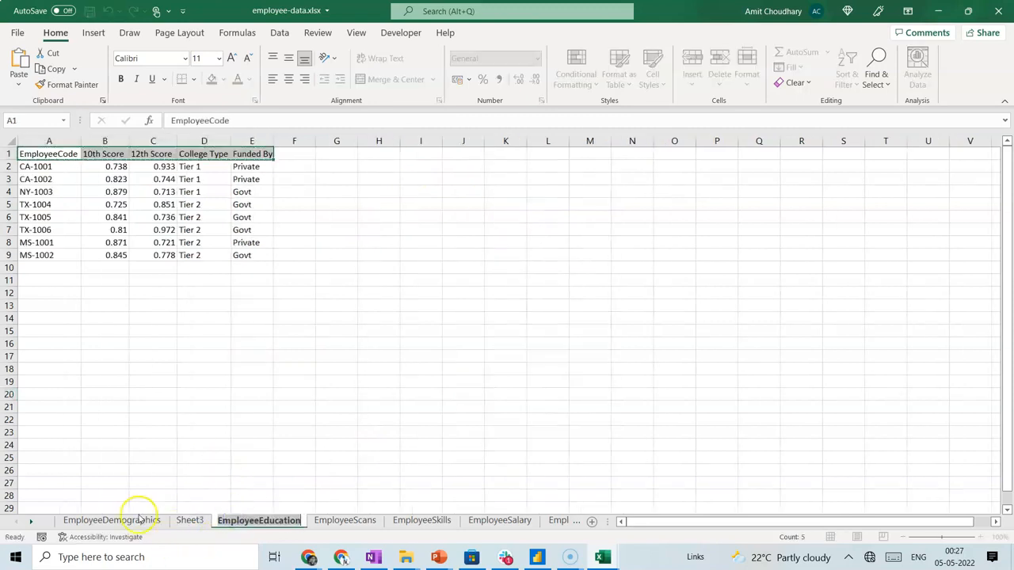
pyautogui.click(181, 520)
pyautogui.click(476, 155)
pyautogui.hotkey('ctrl', 'v')
pyautogui.doubleClick(495, 141)
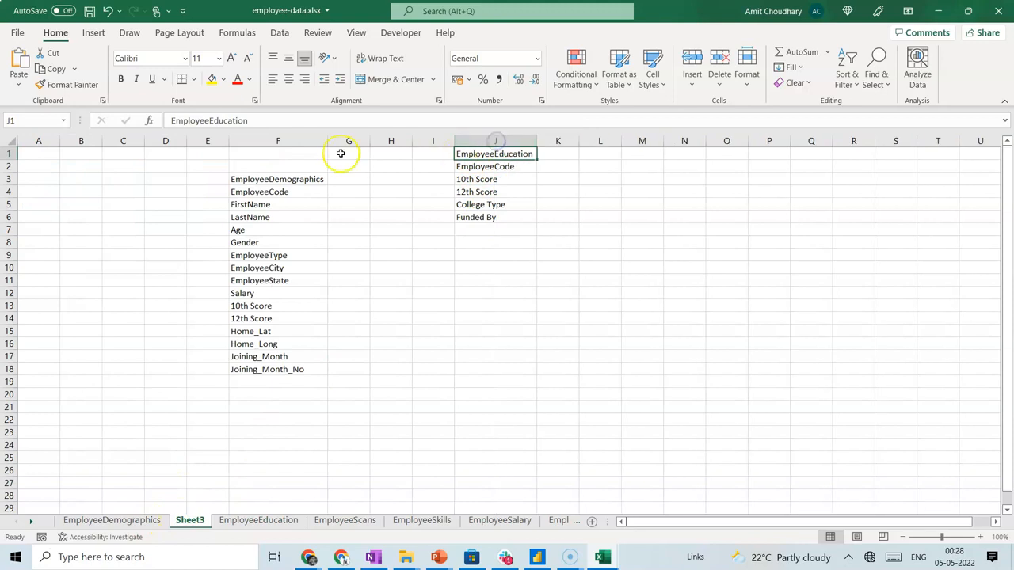
# Fill the EmployeeDemographics heading in F3 with yellow and copy its format to the EmployeeEducation heading in J1.
pyautogui.click(272, 178)
pyautogui.click(212, 80)
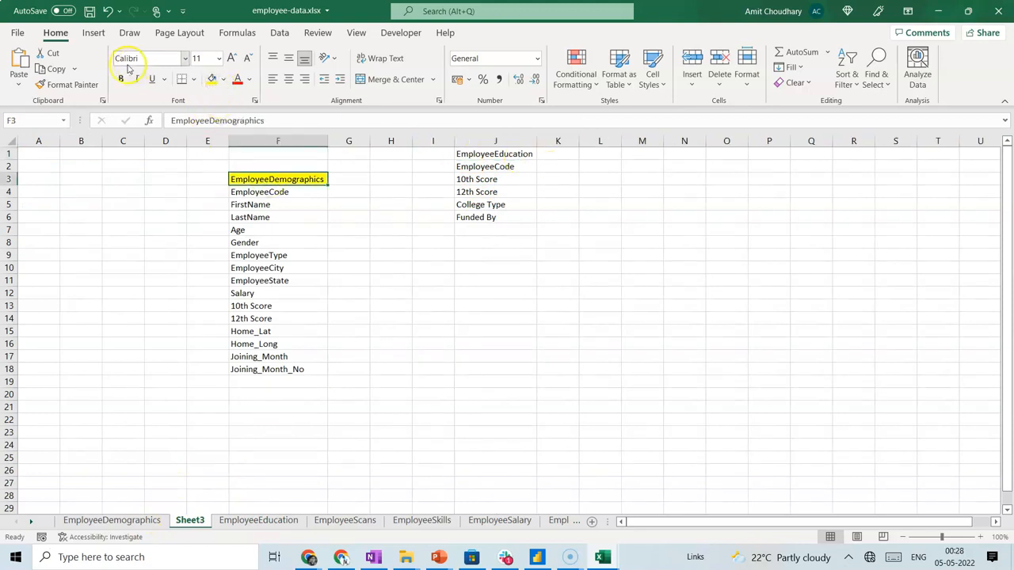
pyautogui.click(52, 85)
pyautogui.click(475, 153)
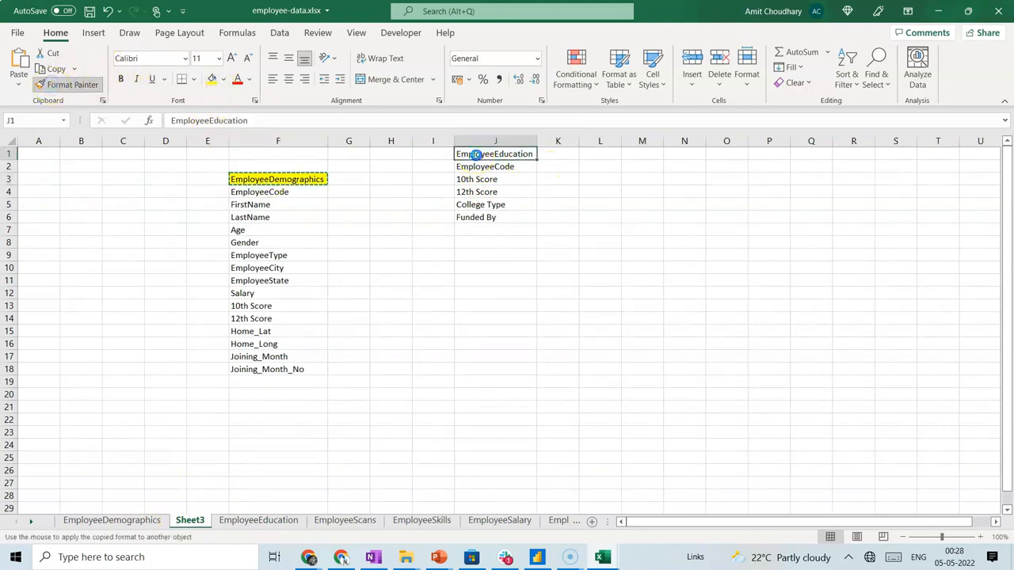
pyautogui.click(225, 252)
pyautogui.click(284, 184)
pyautogui.click(287, 195)
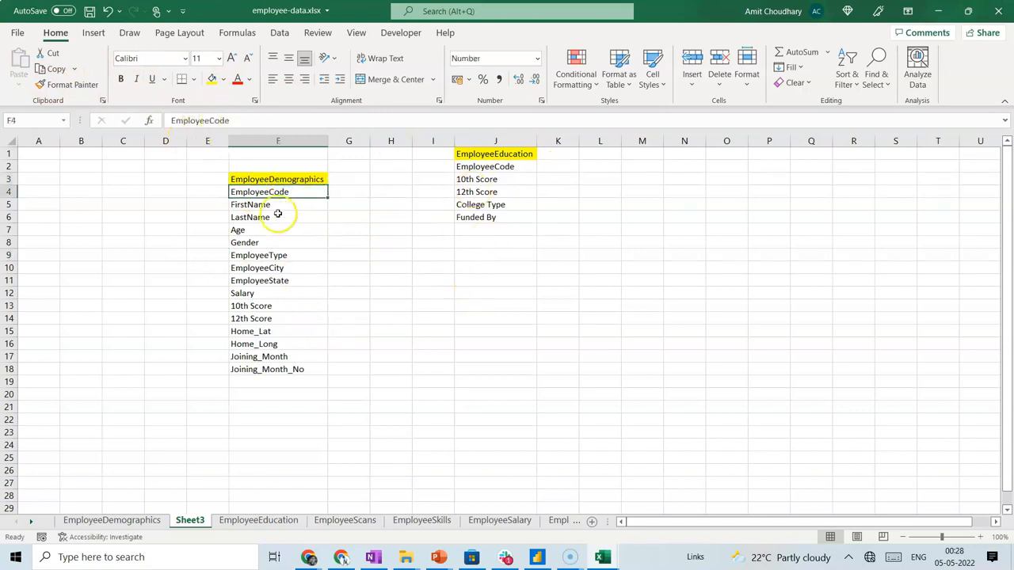
# Apply all borders to the EmployeeDemographics list in F3:F18 and the EmployeeEducation list in J1:J6.
pyautogui.moveTo(290, 177); pyautogui.dragTo(288, 368)
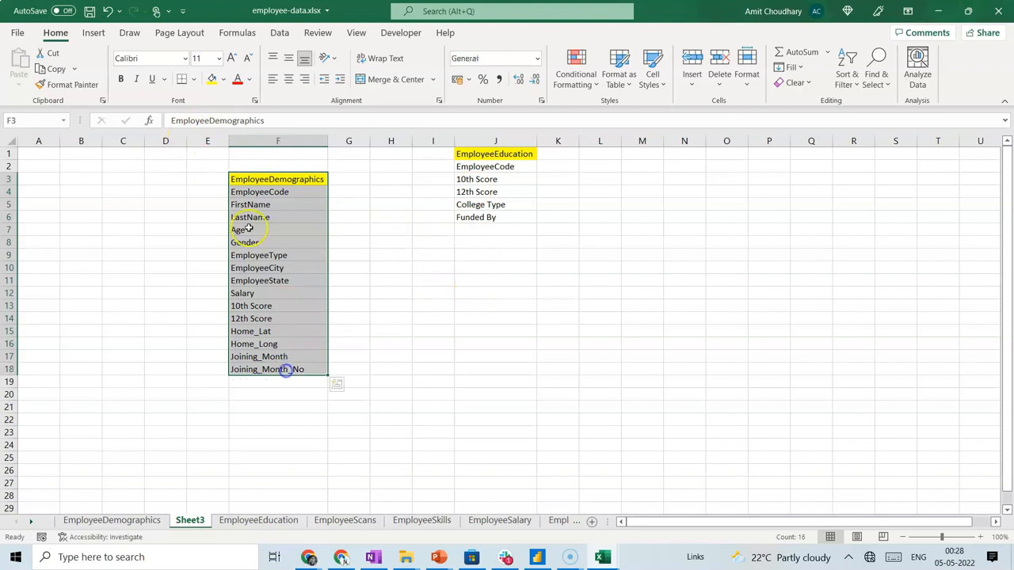
pyautogui.click(198, 84)
pyautogui.click(204, 211)
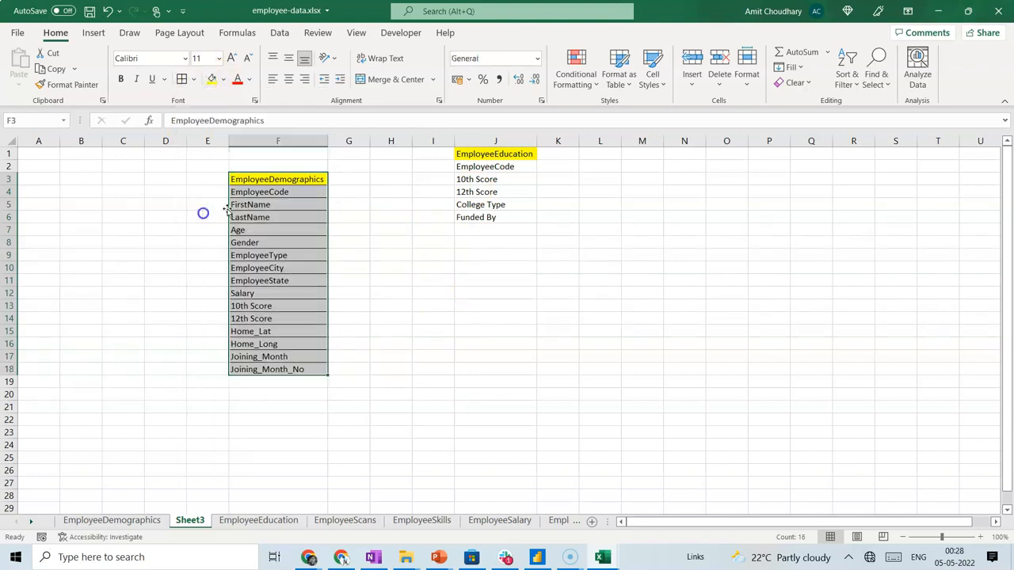
pyautogui.moveTo(457, 152); pyautogui.dragTo(474, 214)
pyautogui.click(182, 79)
pyautogui.click(182, 239)
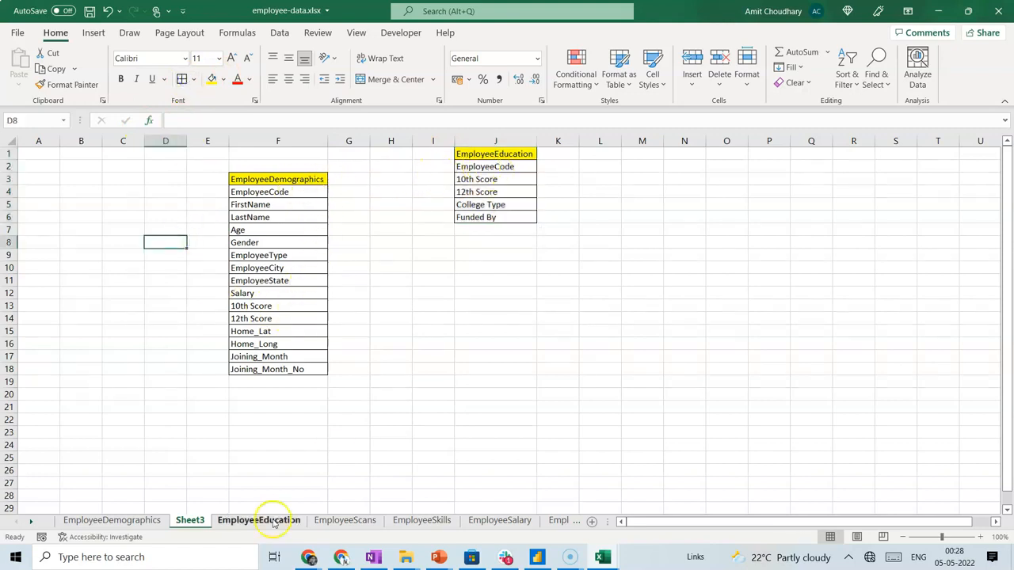
# Copy the EmployeeScans header row, ScanID through State, and paste it transposed into Sheet3 starting at J11.
pyautogui.click(328, 522)
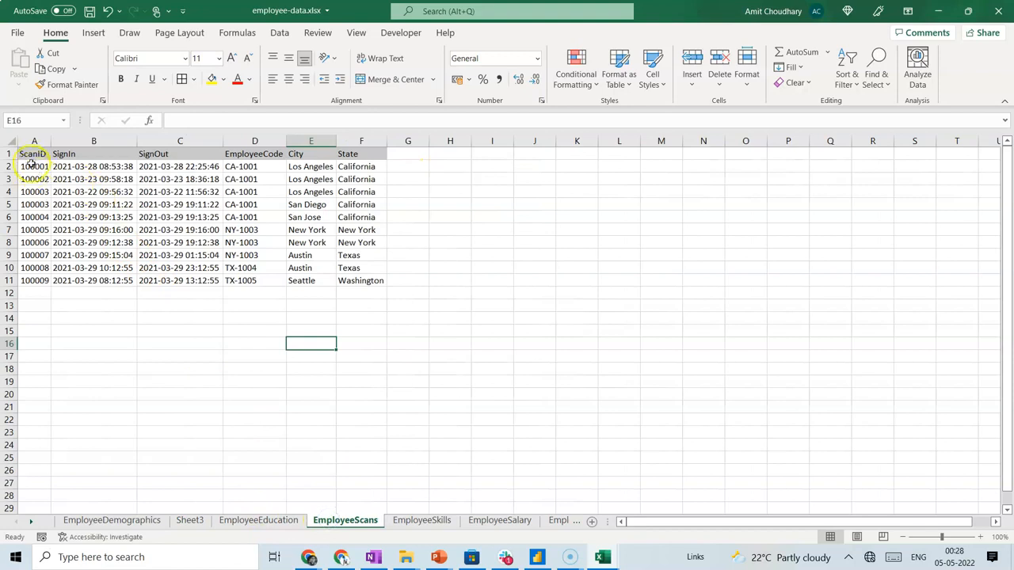
pyautogui.moveTo(26, 154); pyautogui.dragTo(354, 154)
pyautogui.hotkey('ctrl', 'c')
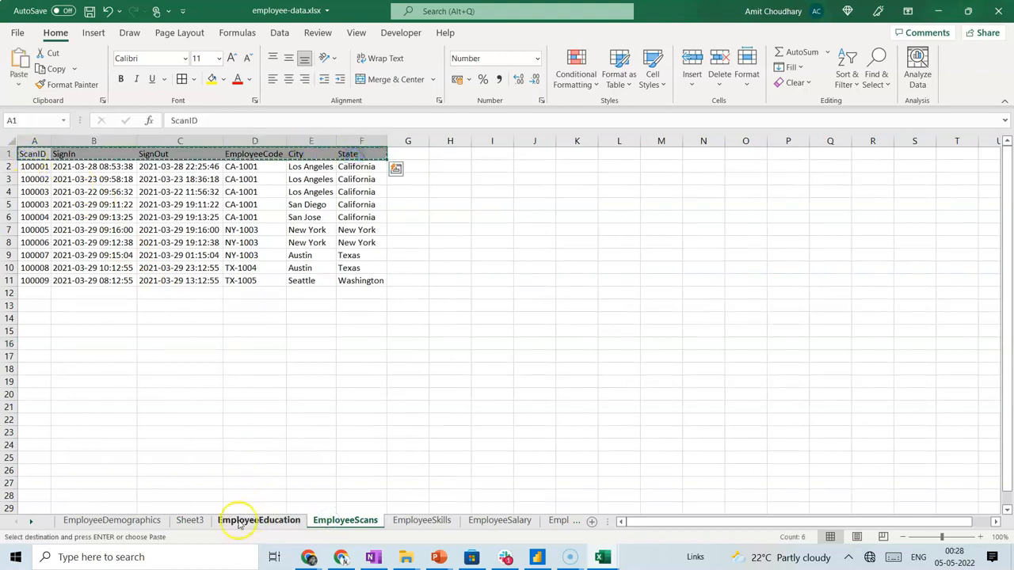
pyautogui.click(194, 511)
pyautogui.click(191, 518)
pyautogui.rightClick(489, 279)
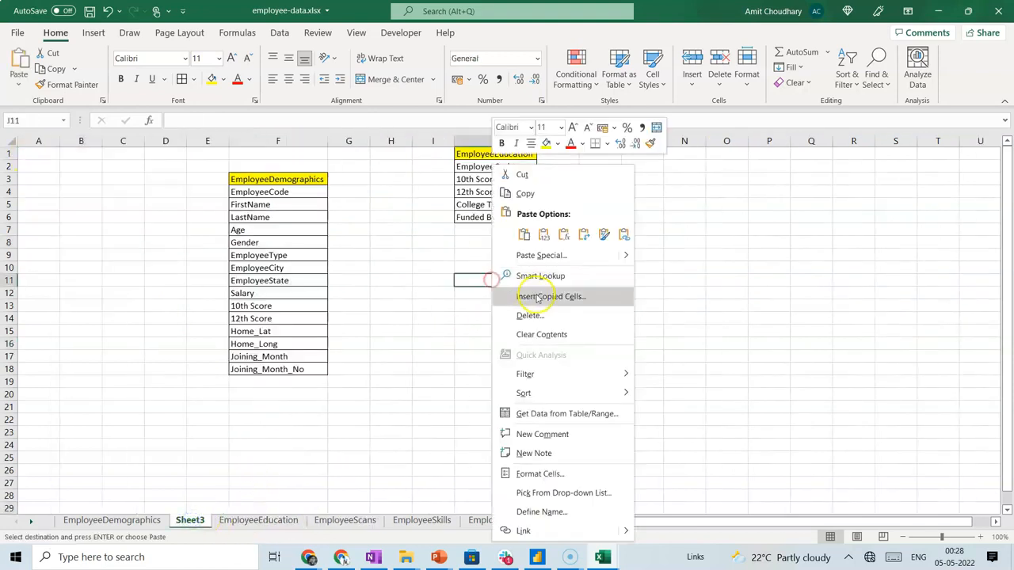
pyautogui.click(582, 233)
pyautogui.click(434, 344)
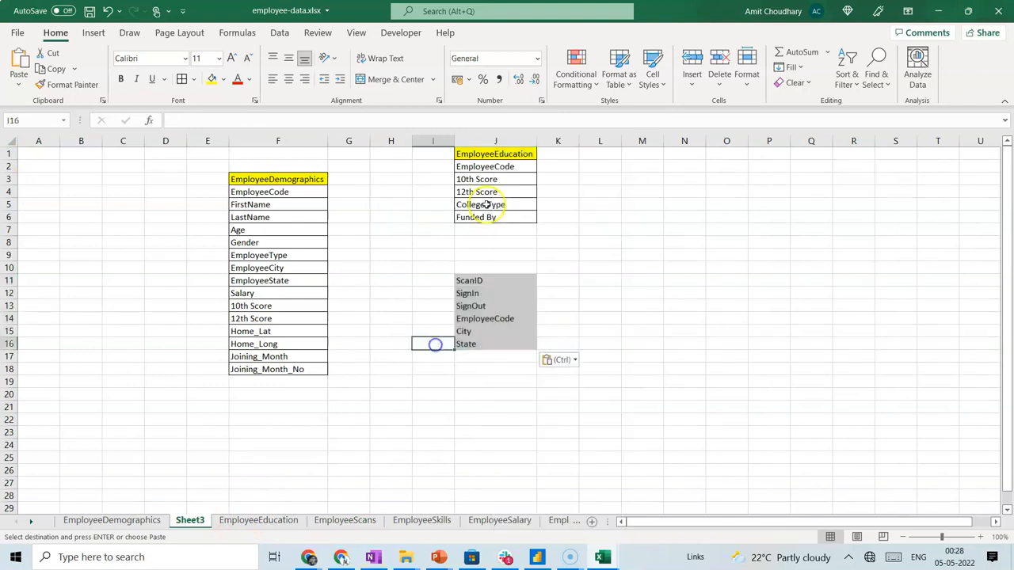
# Copy the bordered cell format of J2 in the EmployeeEducation list to the ScanID to State list in J11:J16.
pyautogui.click(497, 153)
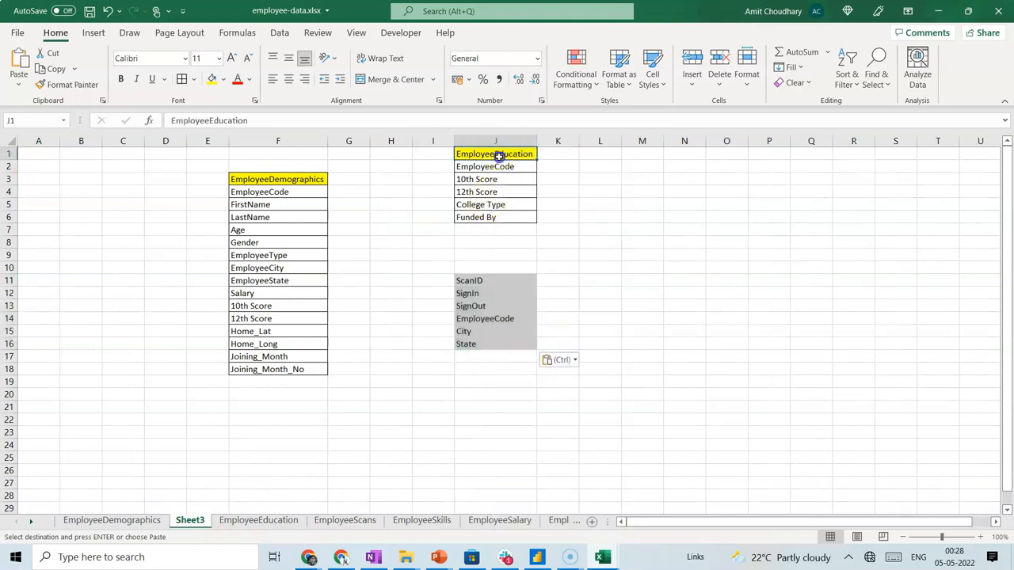
pyautogui.click(485, 166)
pyautogui.click(70, 85)
pyautogui.moveTo(507, 281); pyautogui.dragTo(509, 343)
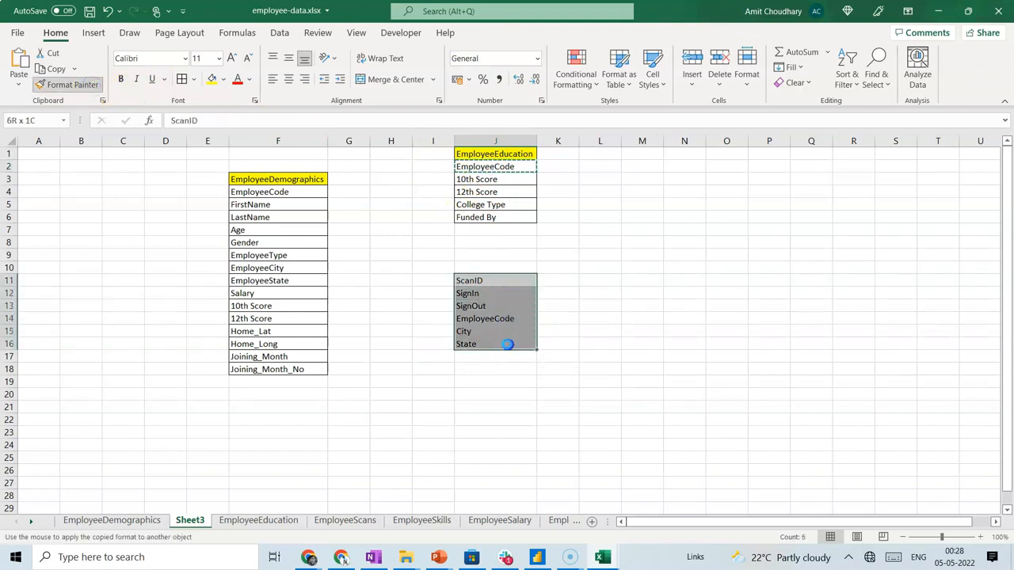
pyautogui.click(417, 356)
# Copy the sheet name EmployeeScans into J10 of Sheet3 as a heading and give it the yellow format of J1.
pyautogui.click(327, 519)
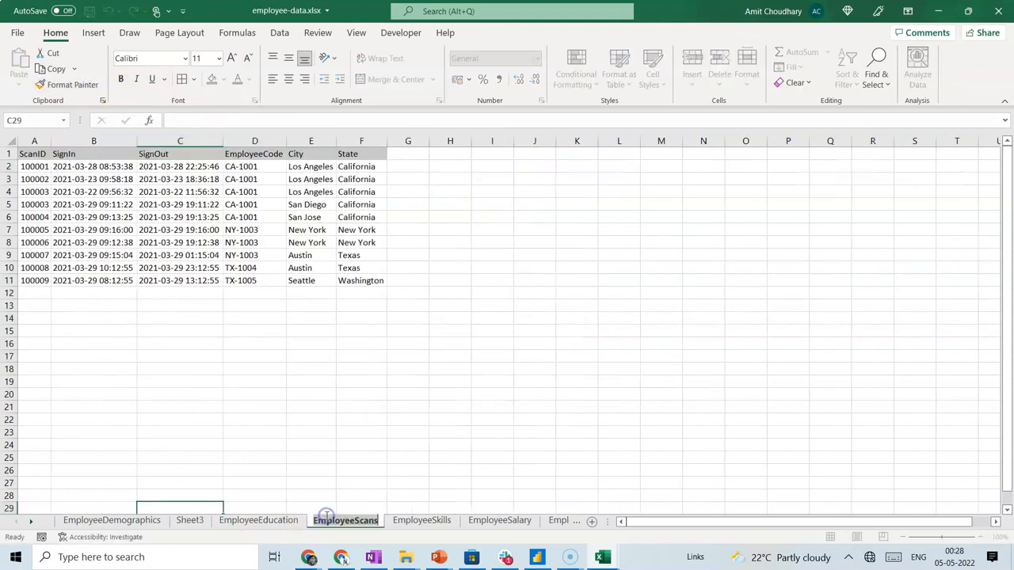
pyautogui.click(190, 521)
pyautogui.click(478, 267)
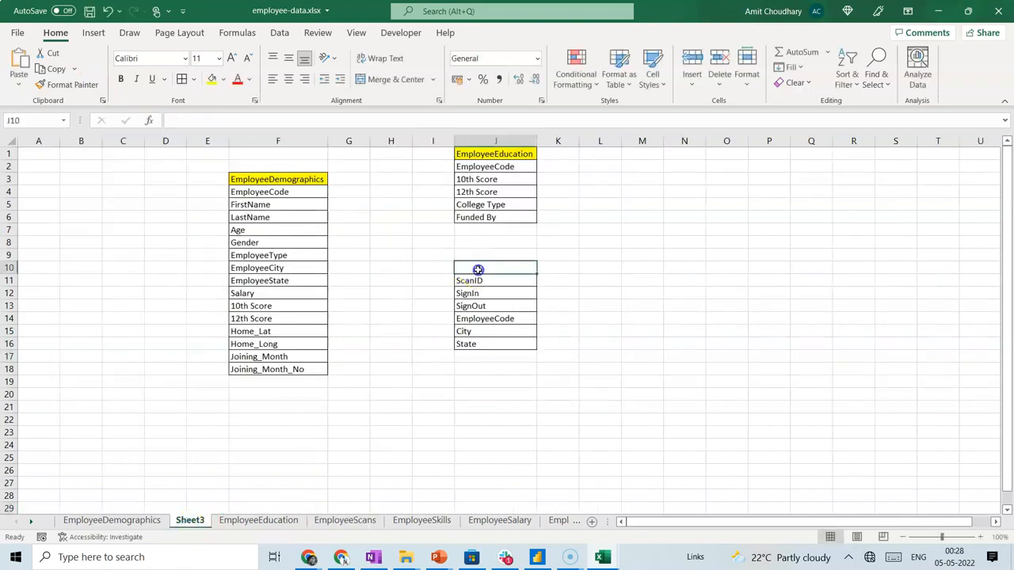
pyautogui.hotkey('ctrl', 'v')
pyautogui.click(496, 154)
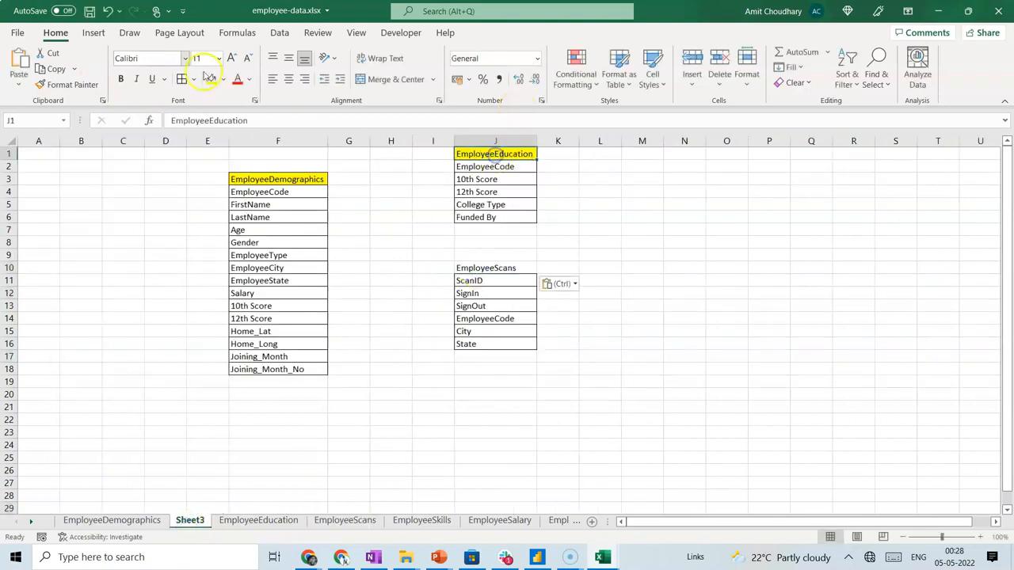
pyautogui.click(102, 85)
pyautogui.click(486, 268)
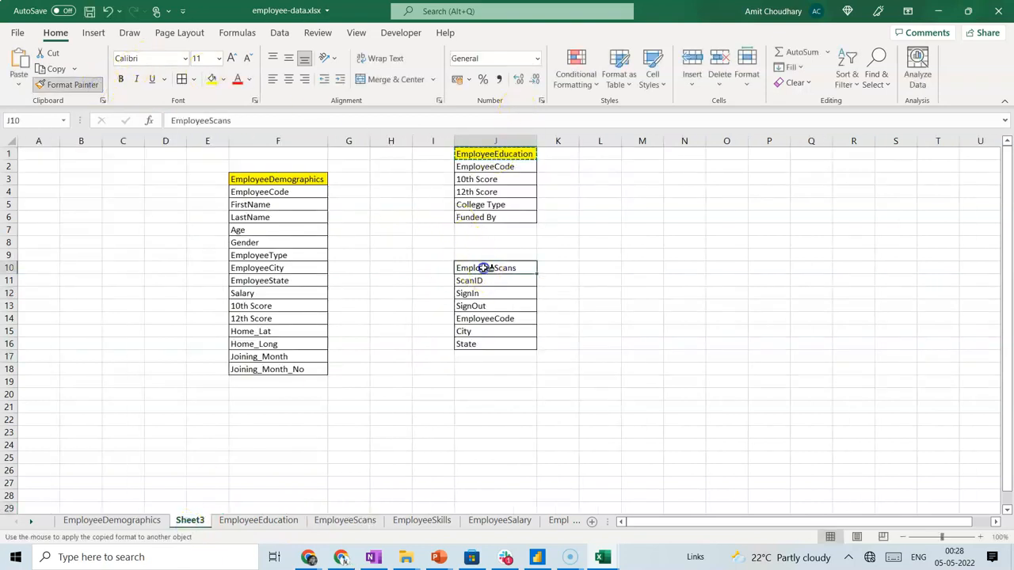
pyautogui.click(393, 309)
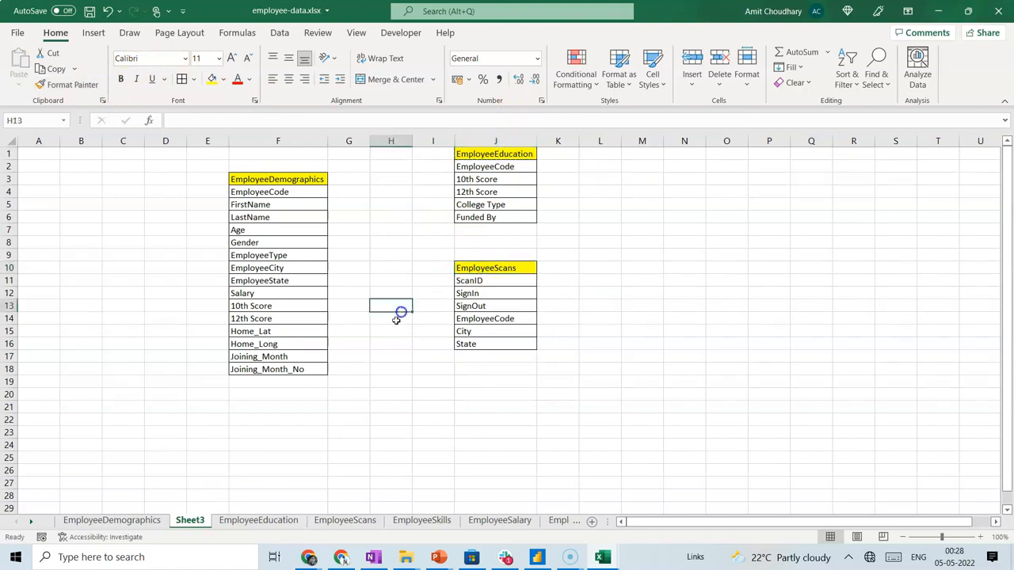
# Copy the EmployeeSkills header row, SkillItemId through Points, paste it transposed into Sheet3 starting at L7, and fit column L to its contents.
pyautogui.click(420, 521)
pyautogui.moveTo(36, 153); pyautogui.dragTo(379, 157)
pyautogui.hotkey('ctrl', 'c')
pyautogui.click(199, 522)
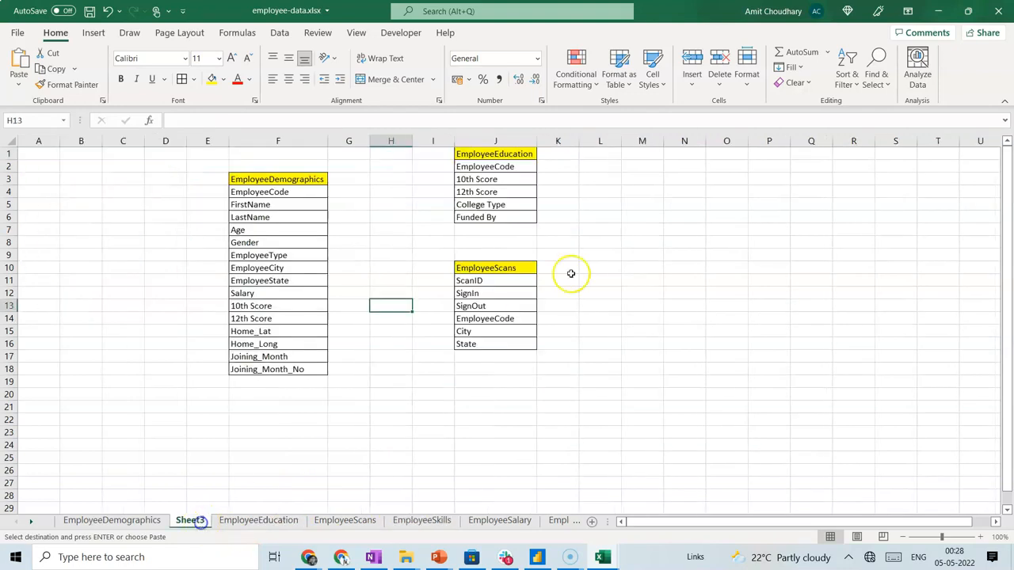
pyautogui.rightClick(603, 229)
pyautogui.click(694, 237)
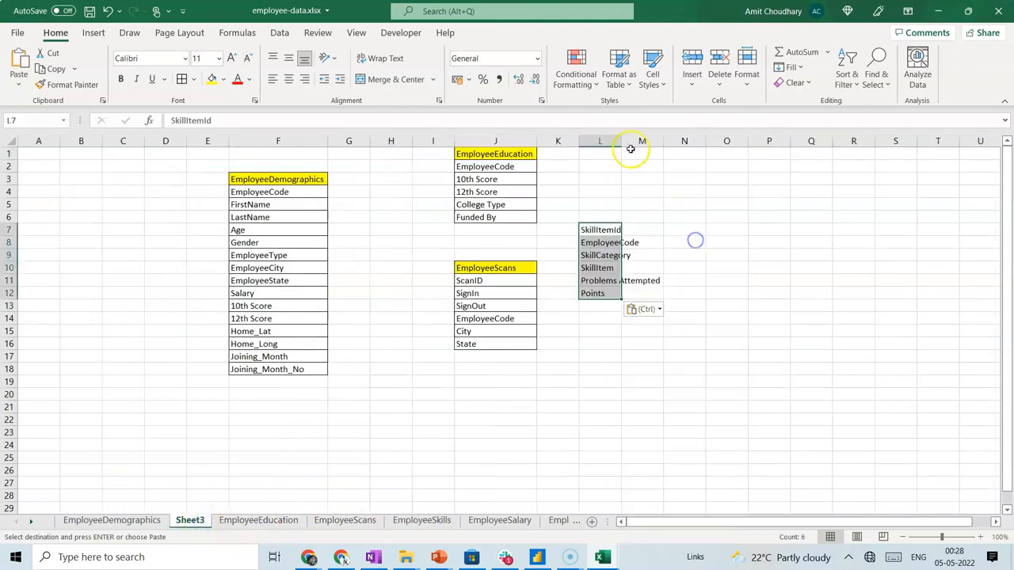
# Copy the yellow heading format of J1 to L6 and put the sheet name EmployeeSkills there as the list's heading.
pyautogui.click(527, 153)
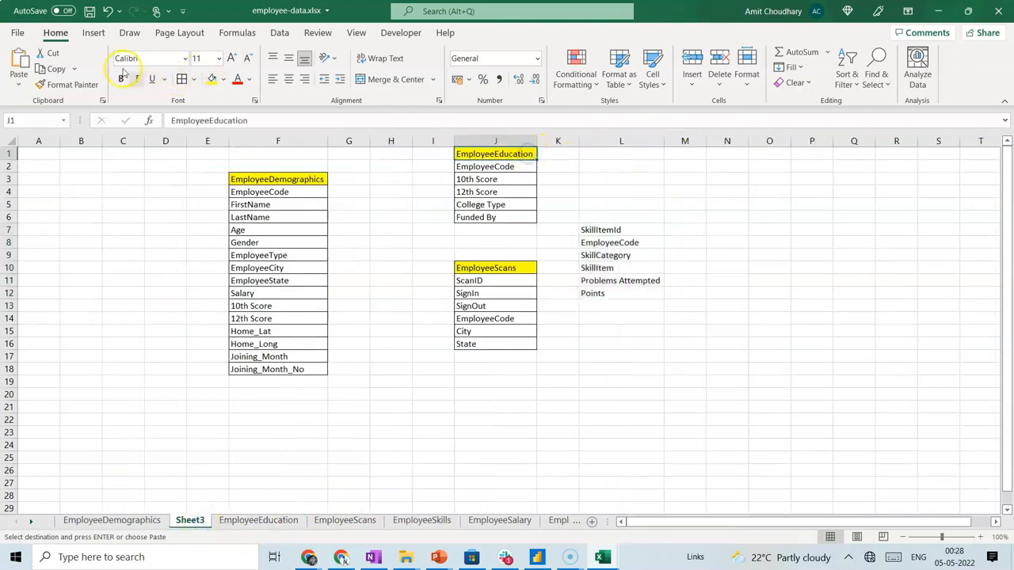
pyautogui.click(95, 85)
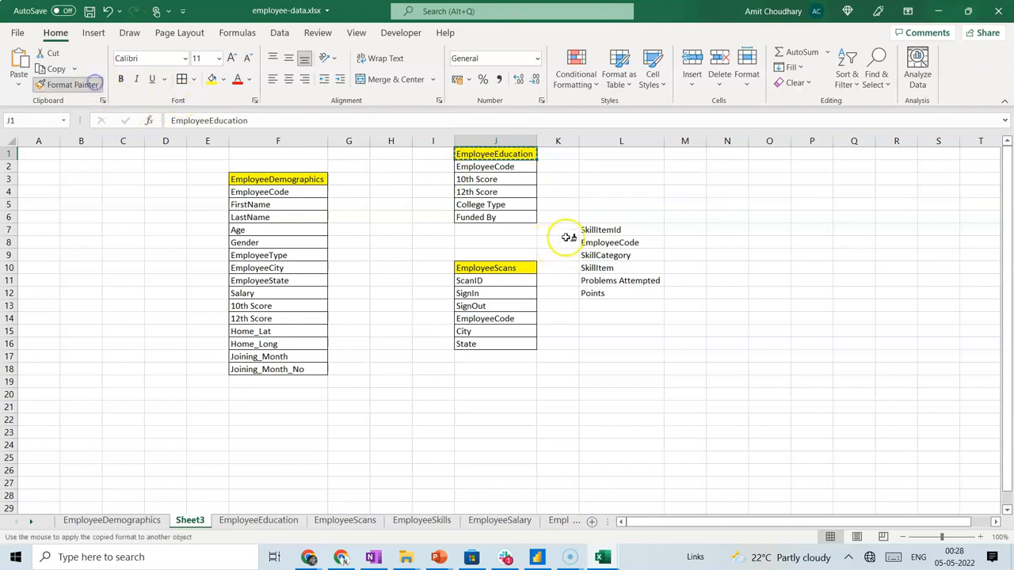
pyautogui.click(599, 217)
pyautogui.click(422, 520)
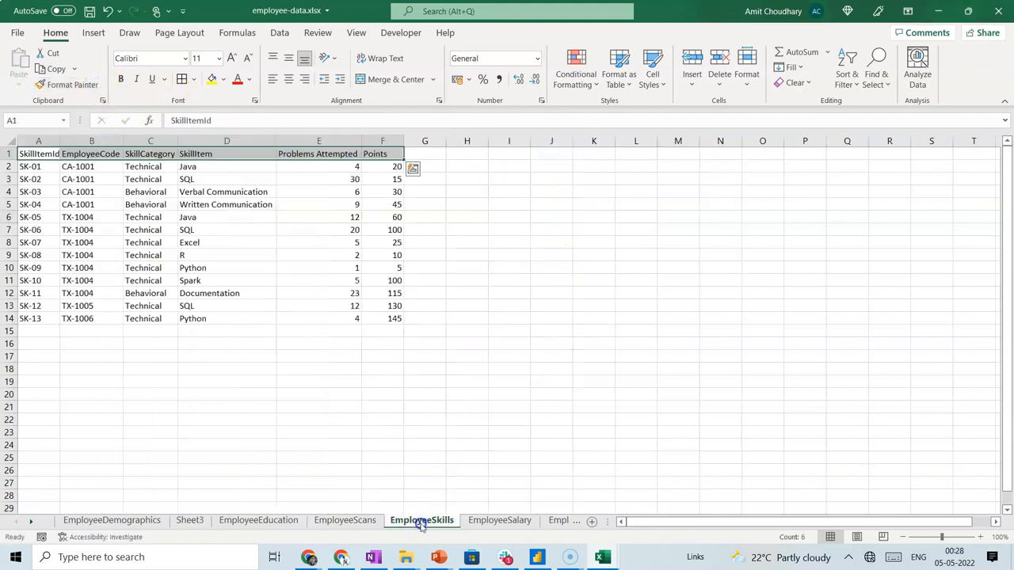
pyautogui.click(188, 521)
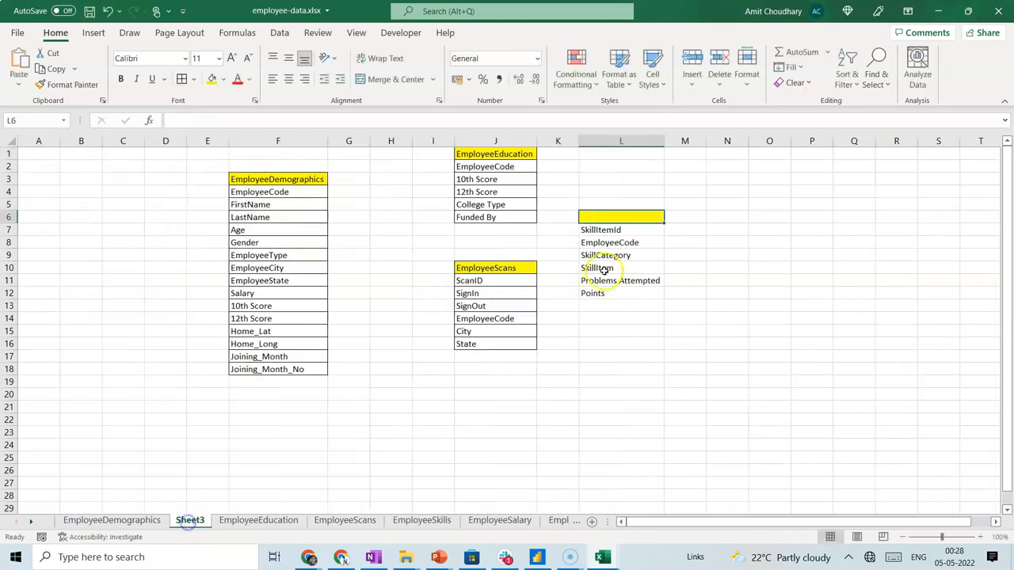
pyautogui.hotkey('ctrl', 'v')
pyautogui.click(633, 255)
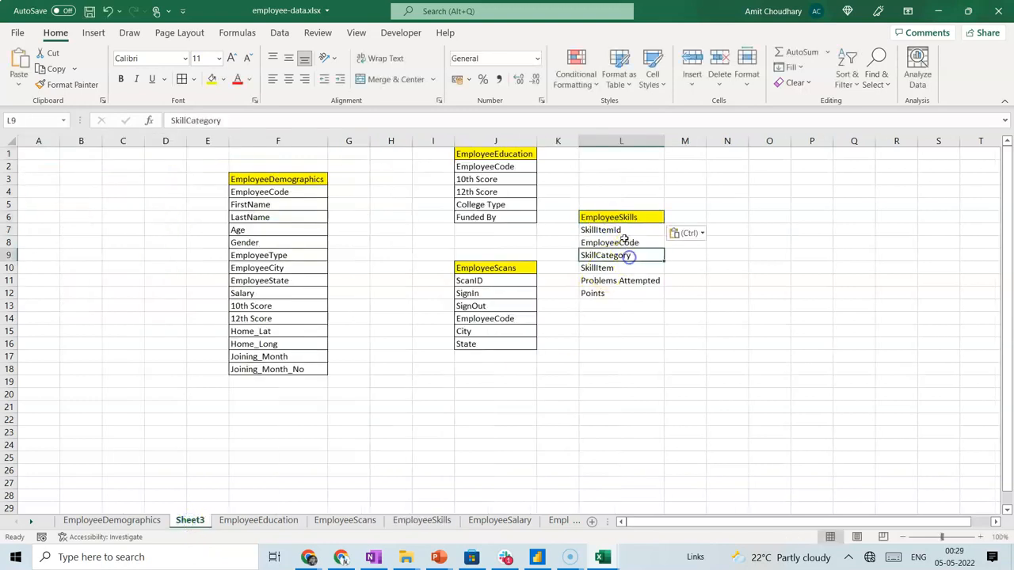
# Copy the bordered format of J2 to the EmployeeSkills column names in L7:L12.
pyautogui.click(523, 169)
pyautogui.click(67, 84)
pyautogui.moveTo(606, 230); pyautogui.dragTo(618, 295)
pyautogui.click(620, 332)
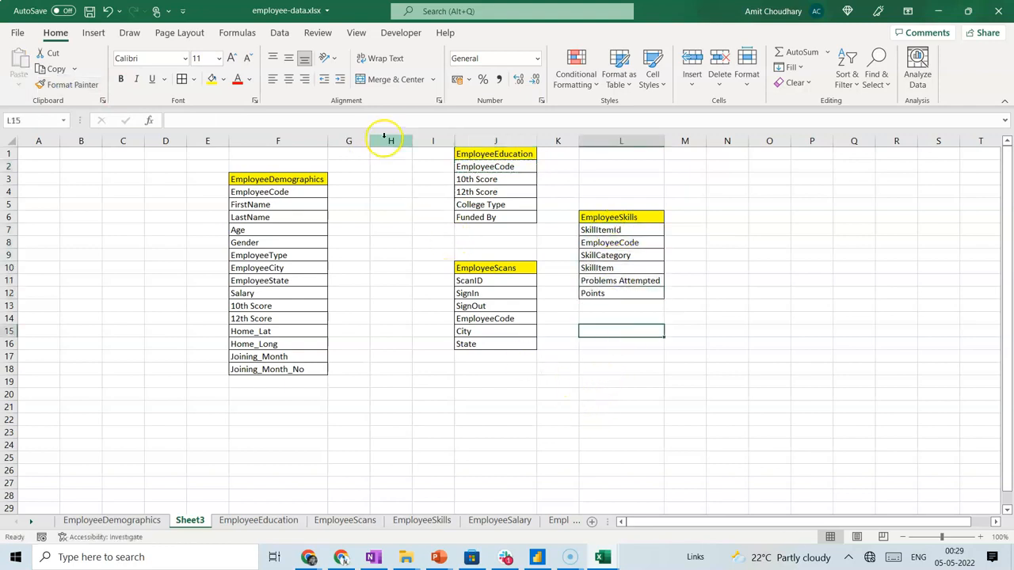
# Delete the empty columns H and I between the EmployeeDemographics and EmployeeEducation lists.
pyautogui.moveTo(386, 141); pyautogui.dragTo(423, 144)
pyautogui.rightClick(420, 143)
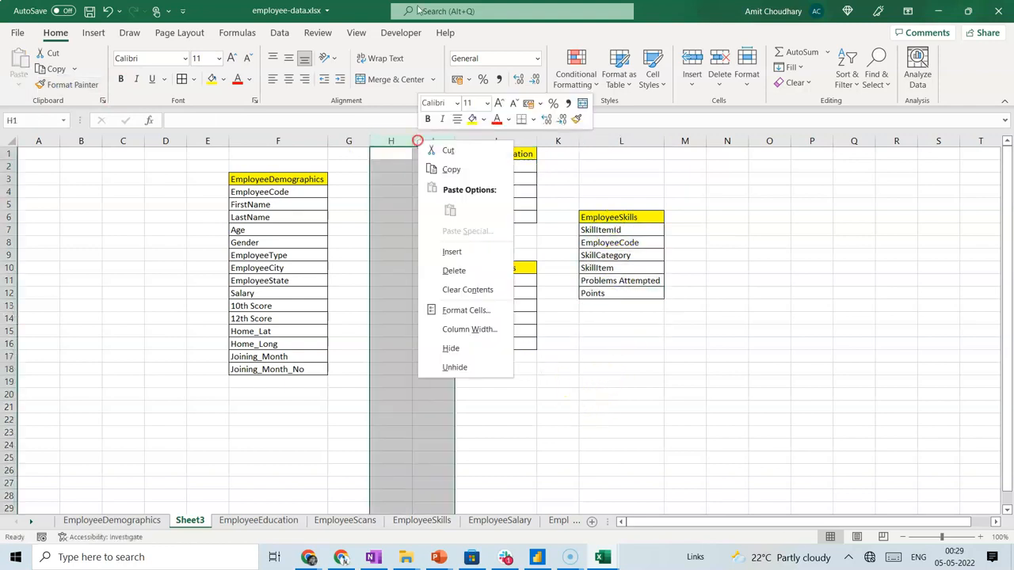
pyautogui.click(460, 270)
pyautogui.click(409, 392)
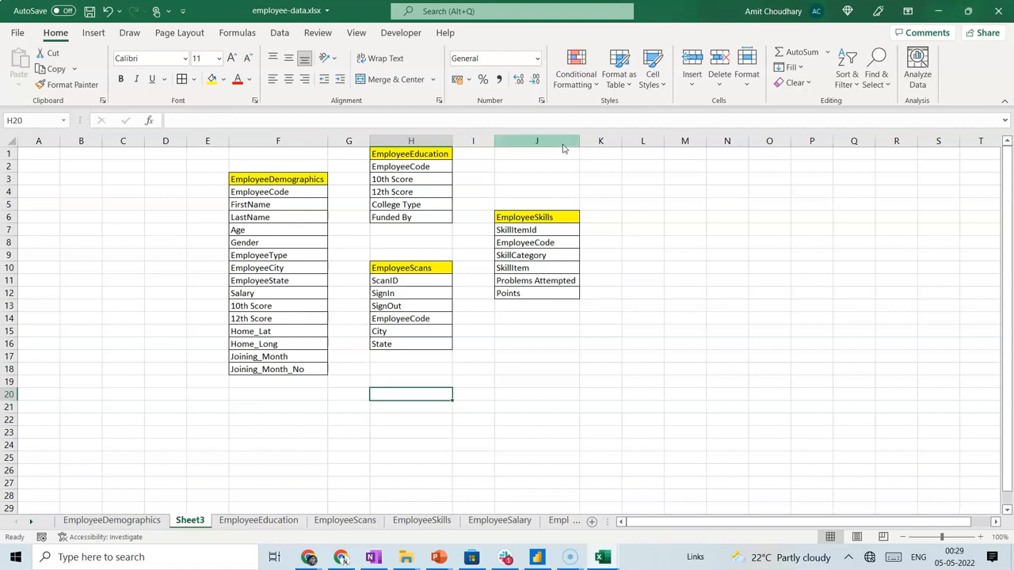
# With a black pen, tick EmployeeCode in EmployeeDemographics and EmployeeEducation, ScanID in EmployeeScans and SkillItemId in EmployeeSkills.
pyautogui.moveTo(288, 197); pyautogui.dragTo(306, 197)
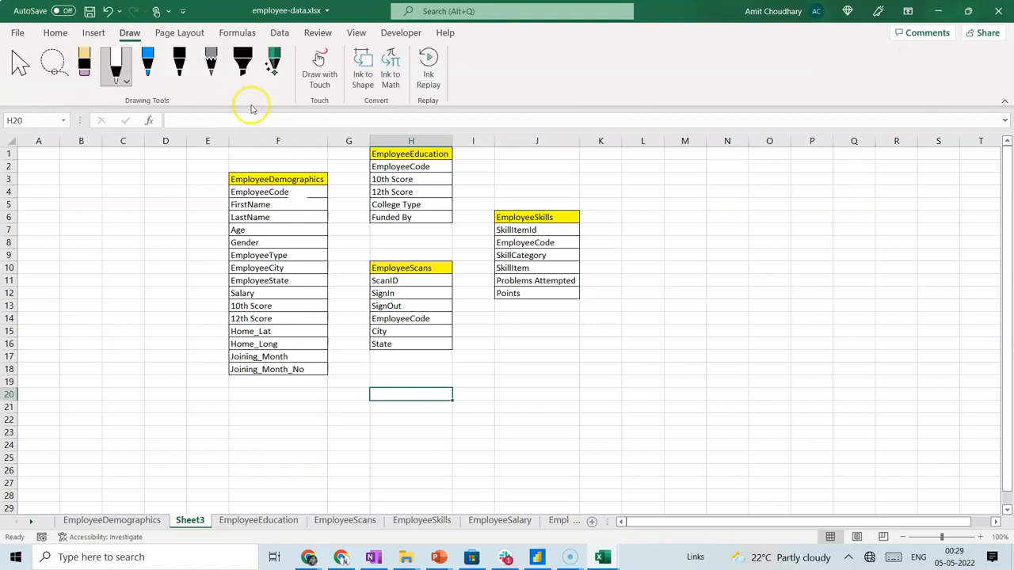
pyautogui.click(174, 78)
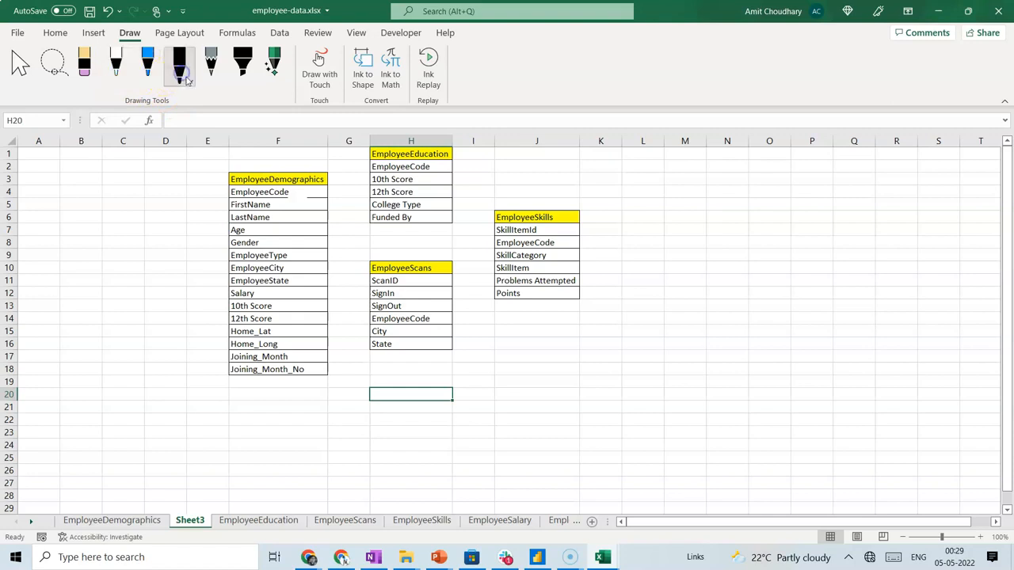
pyautogui.click(176, 76)
pyautogui.click(188, 149)
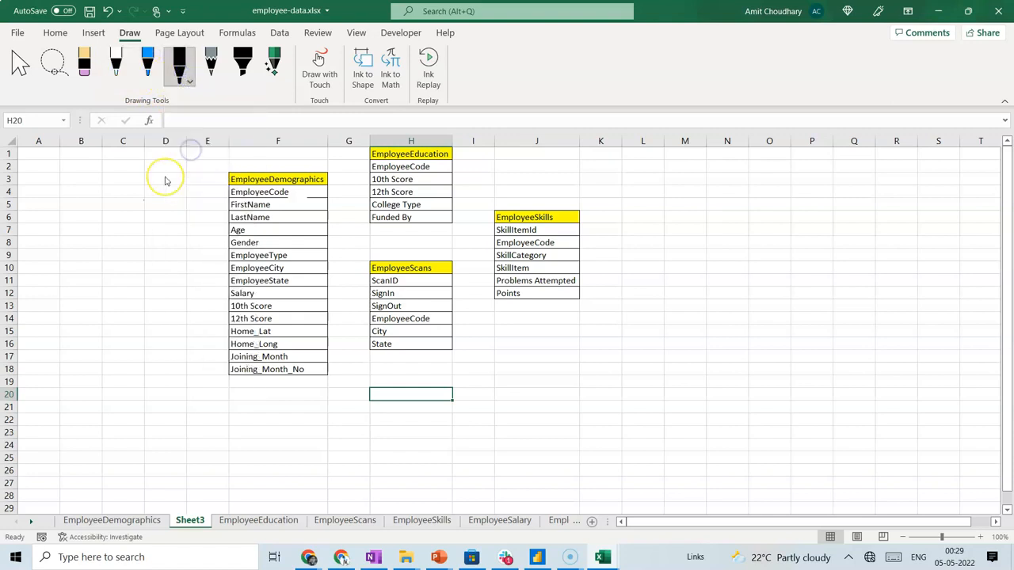
pyautogui.moveTo(290, 193); pyautogui.dragTo(302, 188)
pyautogui.moveTo(433, 167); pyautogui.dragTo(443, 164)
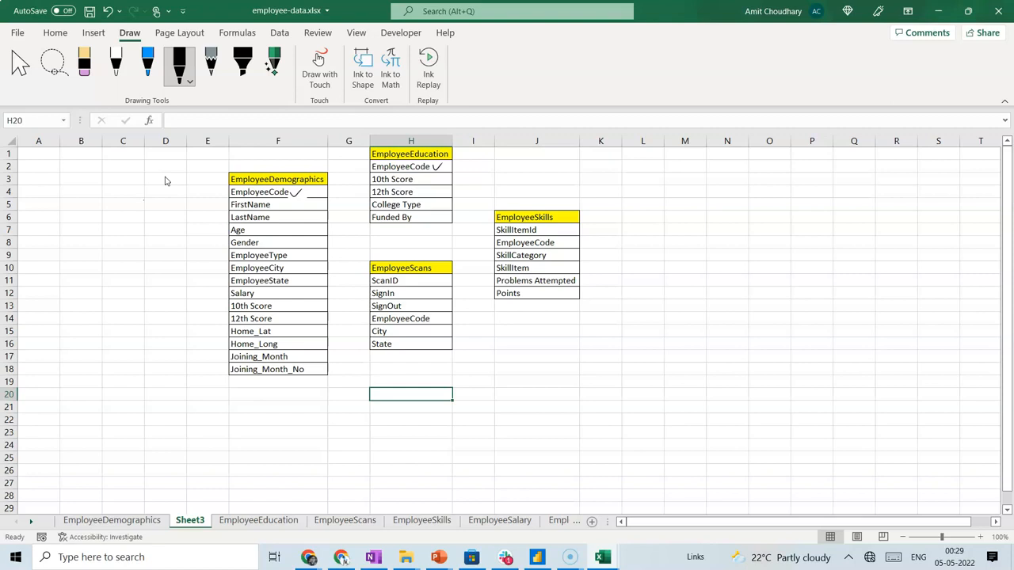
pyautogui.moveTo(405, 282); pyautogui.dragTo(413, 276)
pyautogui.moveTo(544, 228); pyautogui.dragTo(554, 225)
# Draw lines from the EmployeeDemographics EmployeeCode to EmployeeCode in EmployeeEducation, EmployeeScans and EmployeeSkills, labelled 1:1, 1:M and 1:M respectively.
pyautogui.moveTo(322, 194)
pyautogui.mouseDown()
pyautogui.moveTo(374, 160)
pyautogui.moveTo(335, 168)
pyautogui.mouseUp()
pyautogui.moveTo(324, 193)
pyautogui.mouseDown()
pyautogui.moveTo(339, 204)
pyautogui.moveTo(371, 320)
pyautogui.mouseUp()
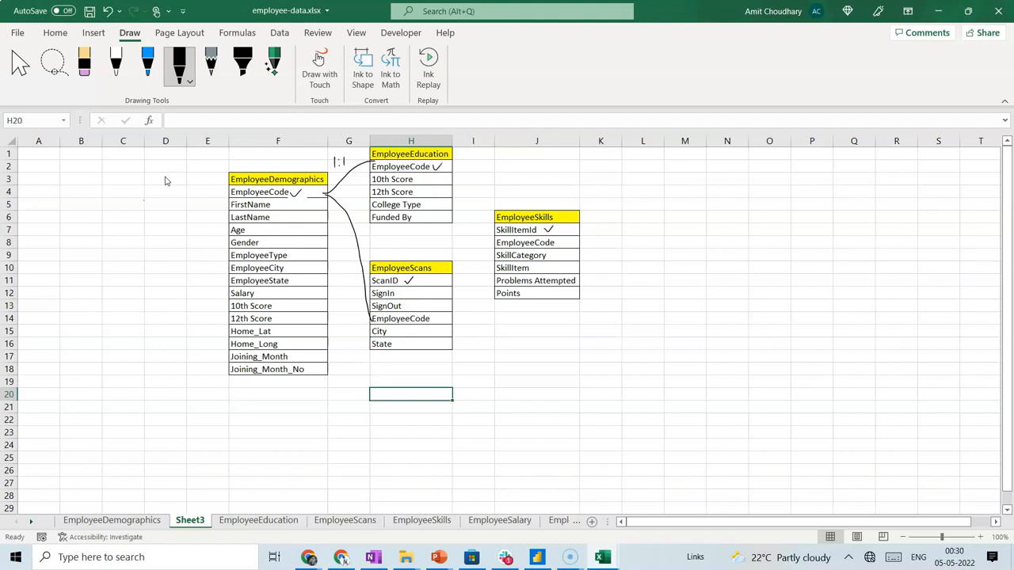
pyautogui.moveTo(361, 228)
pyautogui.mouseDown()
pyautogui.moveTo(361, 240)
pyautogui.moveTo(379, 241)
pyautogui.mouseUp()
pyautogui.moveTo(324, 194)
pyautogui.mouseDown()
pyautogui.moveTo(366, 198)
pyautogui.moveTo(423, 244)
pyautogui.moveTo(468, 252)
pyautogui.moveTo(493, 242)
pyautogui.mouseUp()
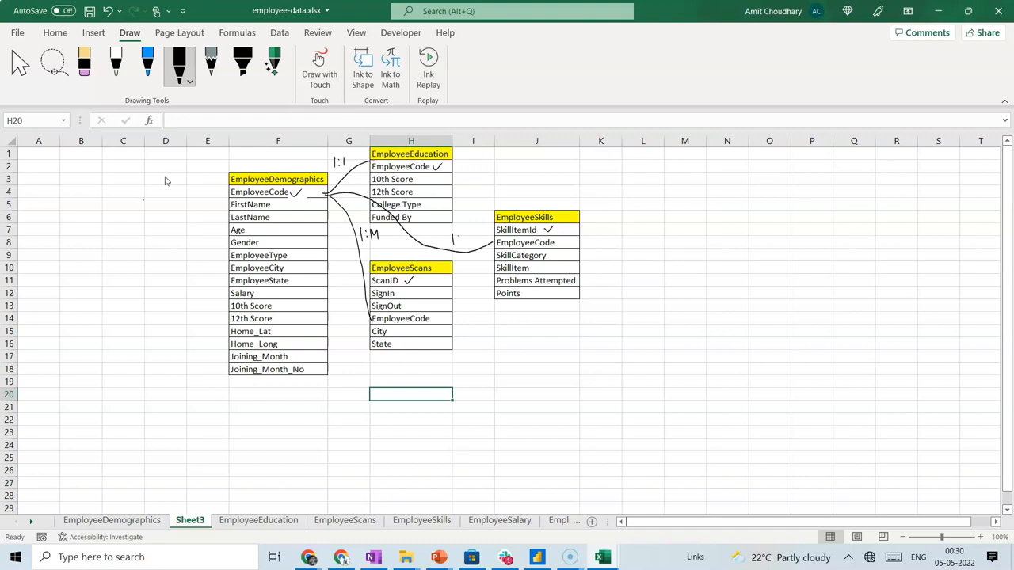
pyautogui.moveTo(463, 241); pyautogui.dragTo(474, 241)
# Add pen ticks beside the 1:1 label, both 1:M labels, and the EmployeeType and Points fields.
pyautogui.moveTo(350, 156); pyautogui.dragTo(362, 152)
pyautogui.moveTo(361, 218); pyautogui.dragTo(372, 214)
pyautogui.moveTo(465, 218); pyautogui.dragTo(480, 212)
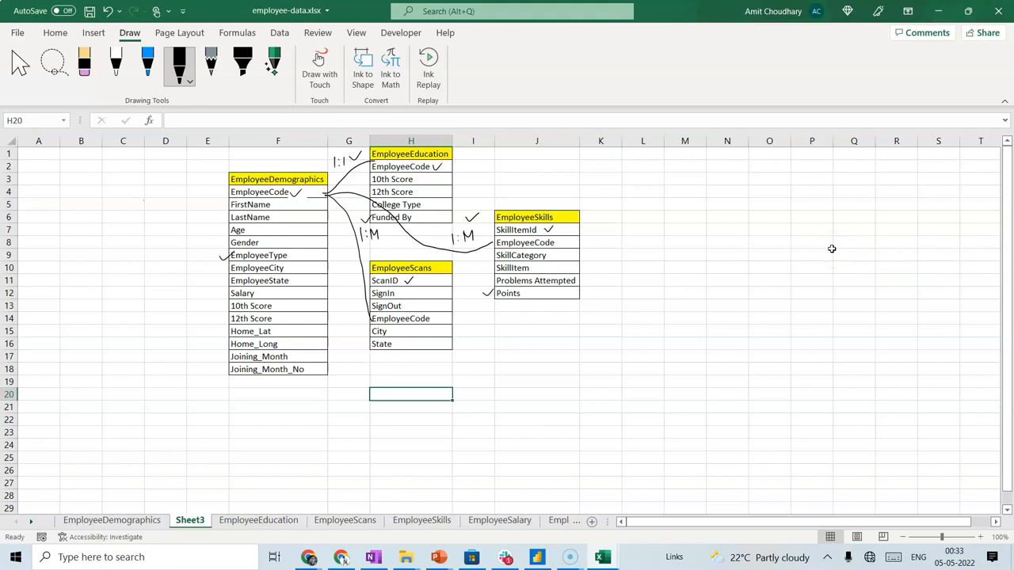
# Switch to Power BI Desktop, open the model view with the properties collapsed, and examine how the four employee tables are related.
pyautogui.click(540, 557)
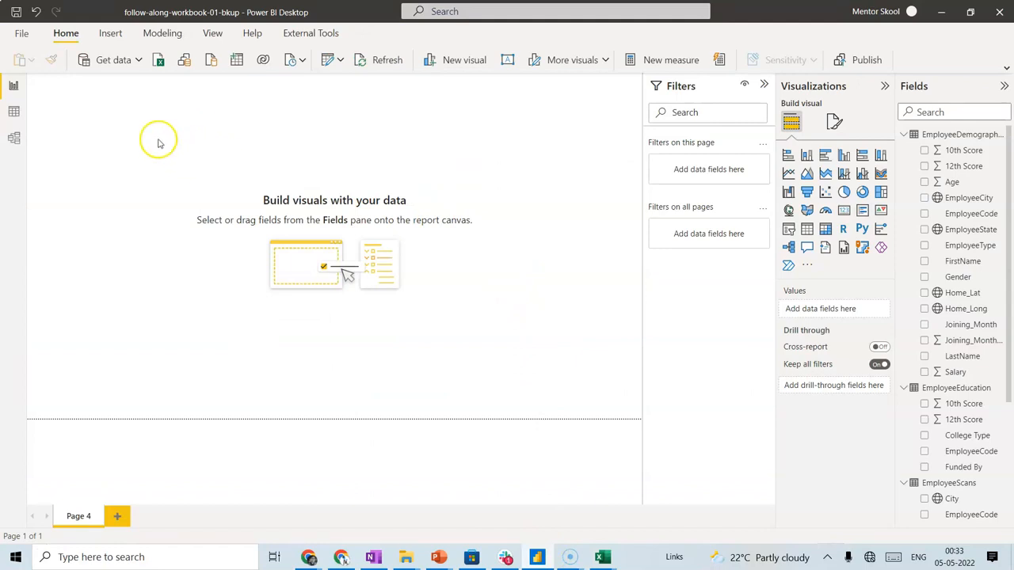
pyautogui.click(15, 138)
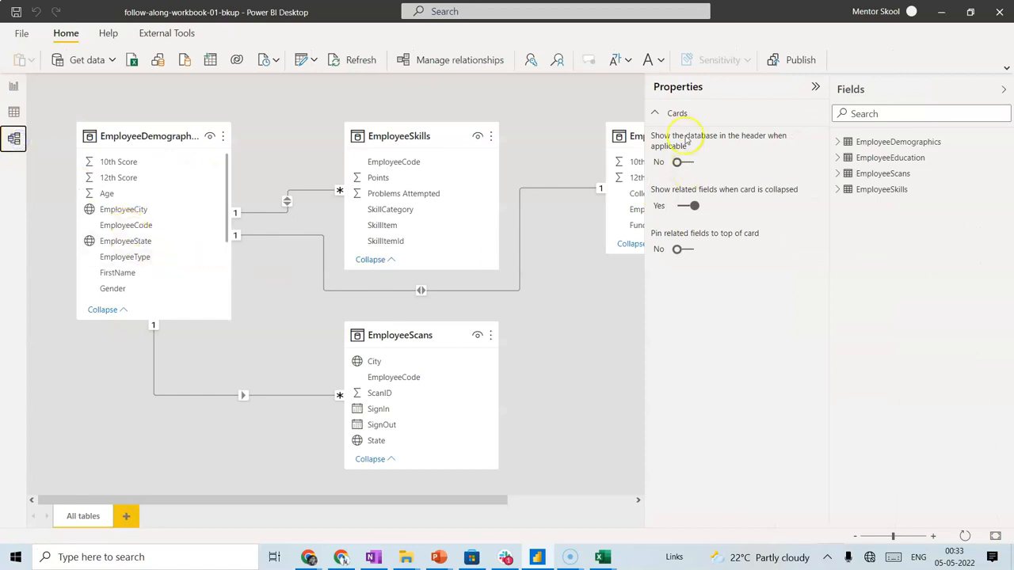
pyautogui.click(815, 91)
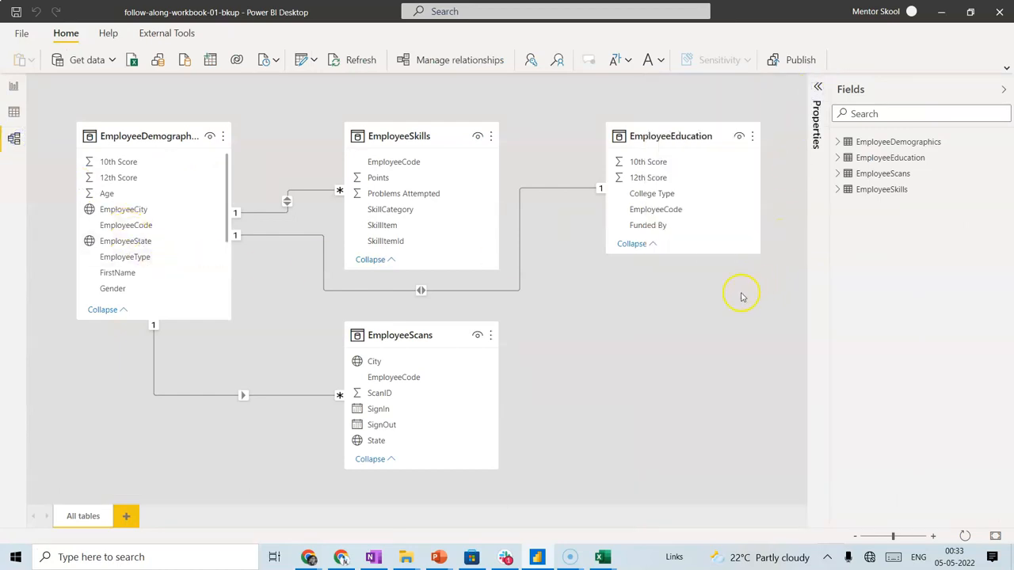
pyautogui.moveTo(134, 137)
pyautogui.moveTo(389, 336)
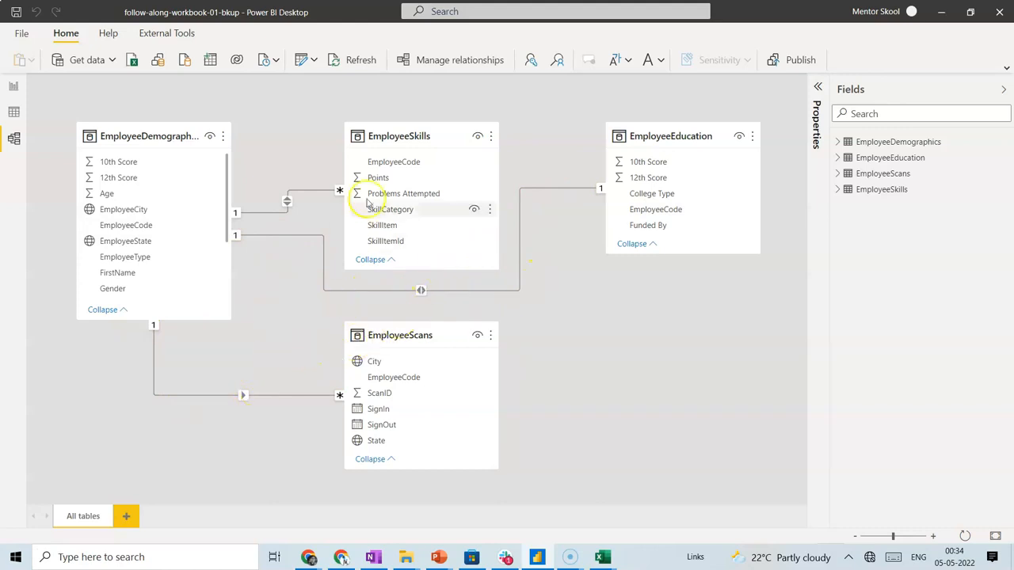
# Delete the EmployeeEducation, EmployeeScans and EmployeeSkills relationships to EmployeeDemographics and return to the report view.
pyautogui.click(460, 61)
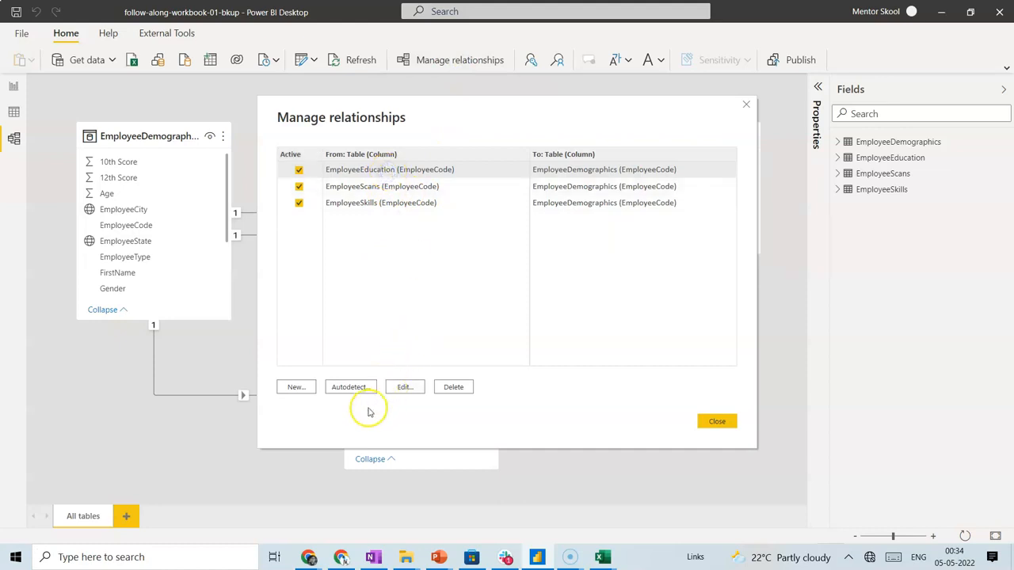
pyautogui.click(453, 387)
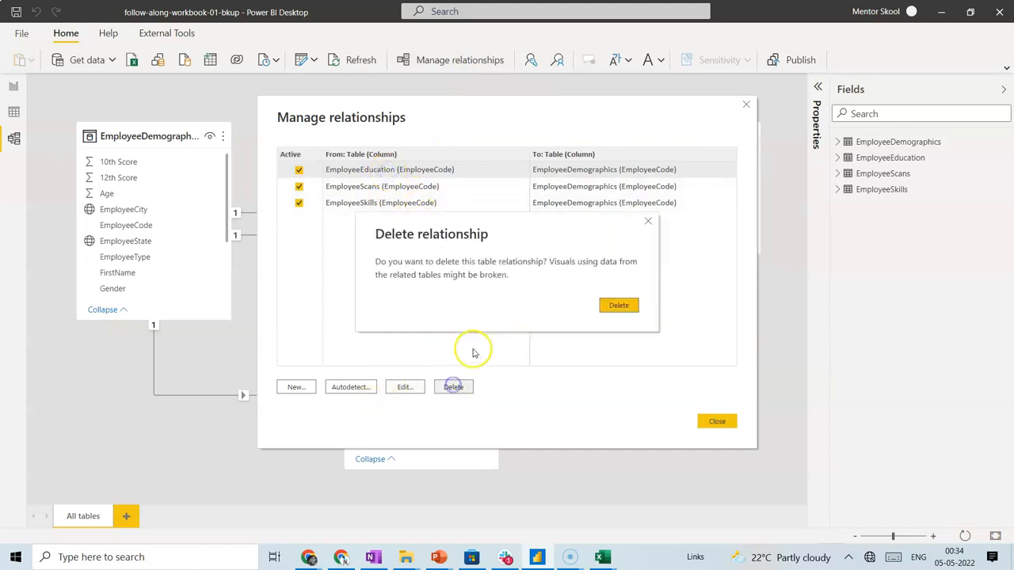
pyautogui.click(610, 307)
pyautogui.click(423, 173)
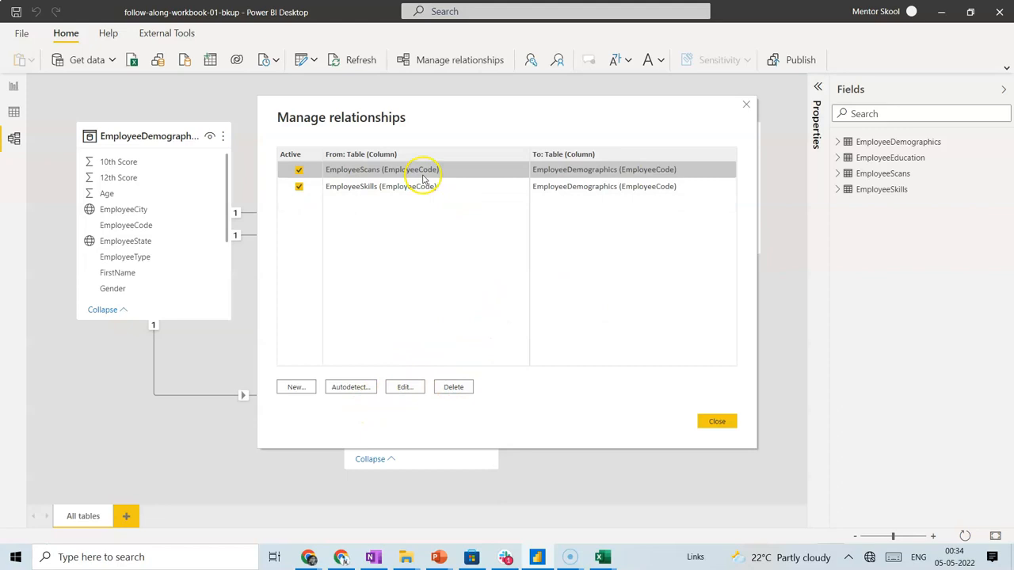
pyautogui.click(453, 386)
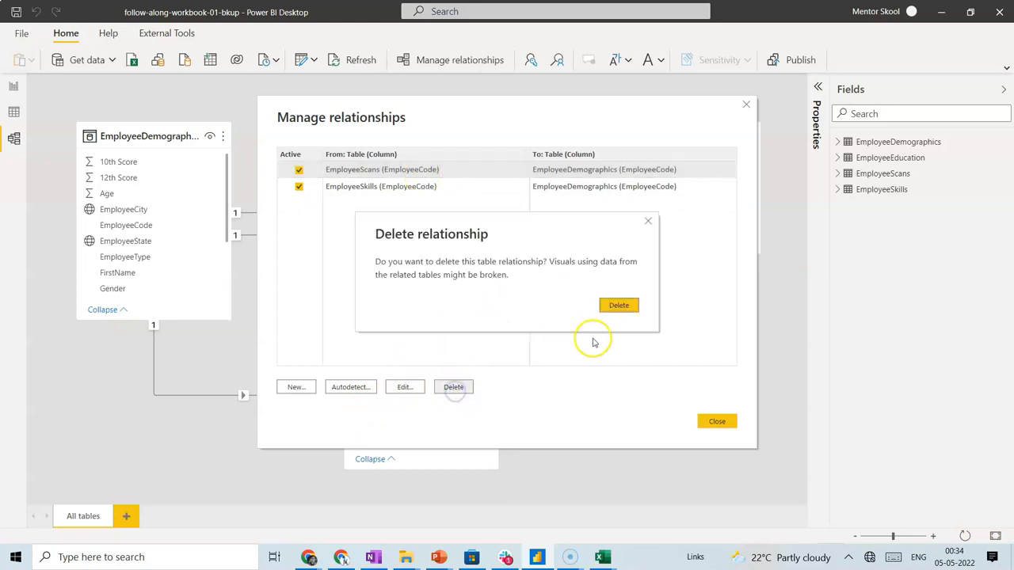
pyautogui.click(620, 305)
pyautogui.click(453, 387)
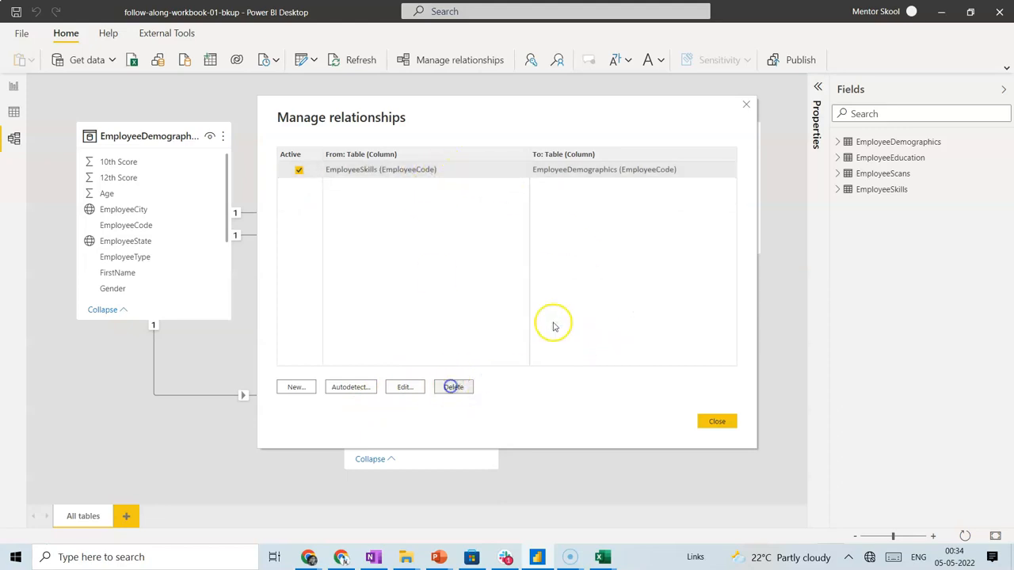
pyautogui.click(612, 304)
pyautogui.click(715, 422)
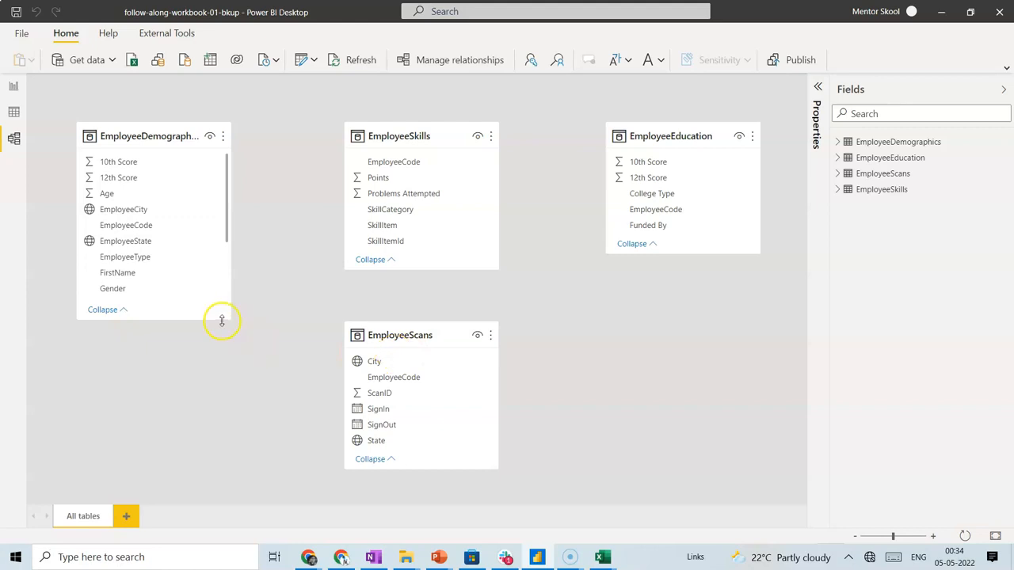
pyautogui.click(11, 86)
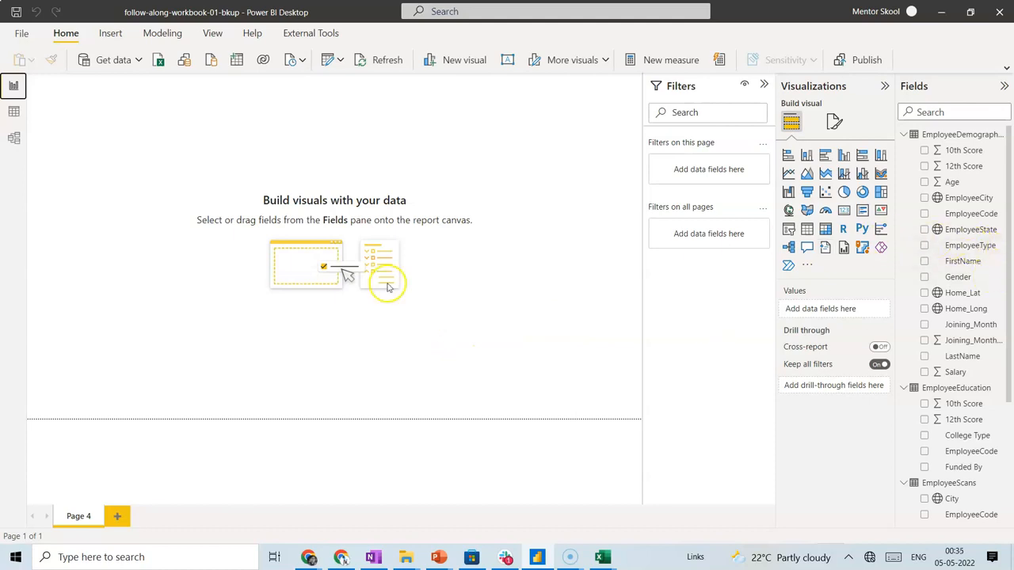
# Add an enlarged stacked column chart of EmployeeSkills Points by EmployeeDemographics EmployeeType to the blank report page.
pyautogui.click(788, 158)
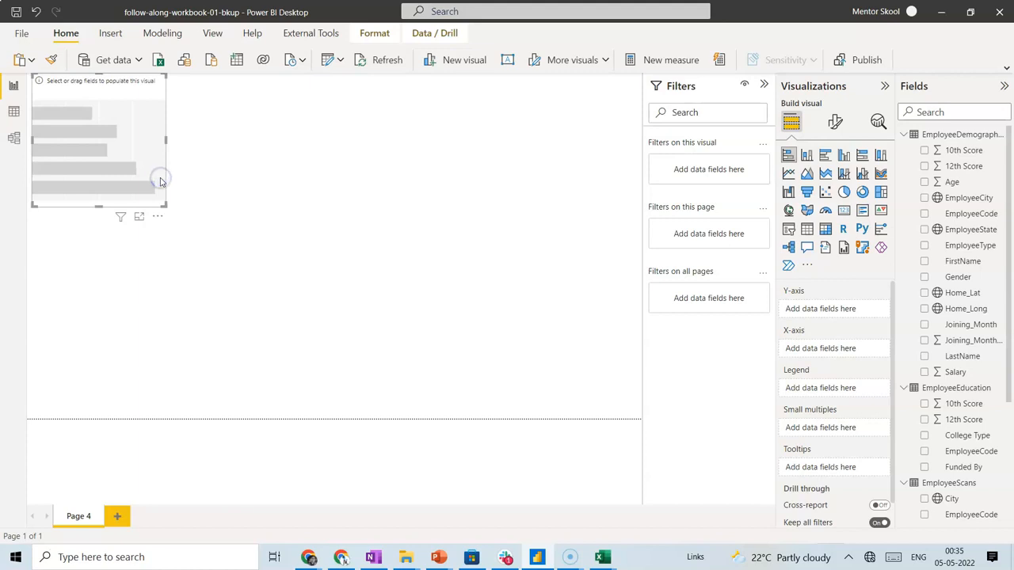
pyautogui.press('Delete')
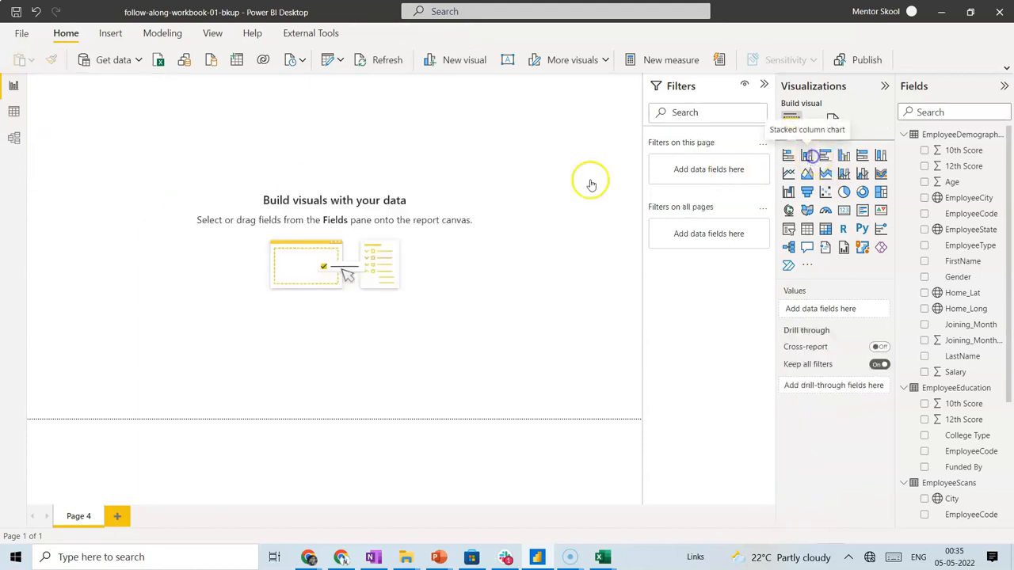
pyautogui.click(806, 156)
pyautogui.moveTo(161, 204); pyautogui.dragTo(479, 376)
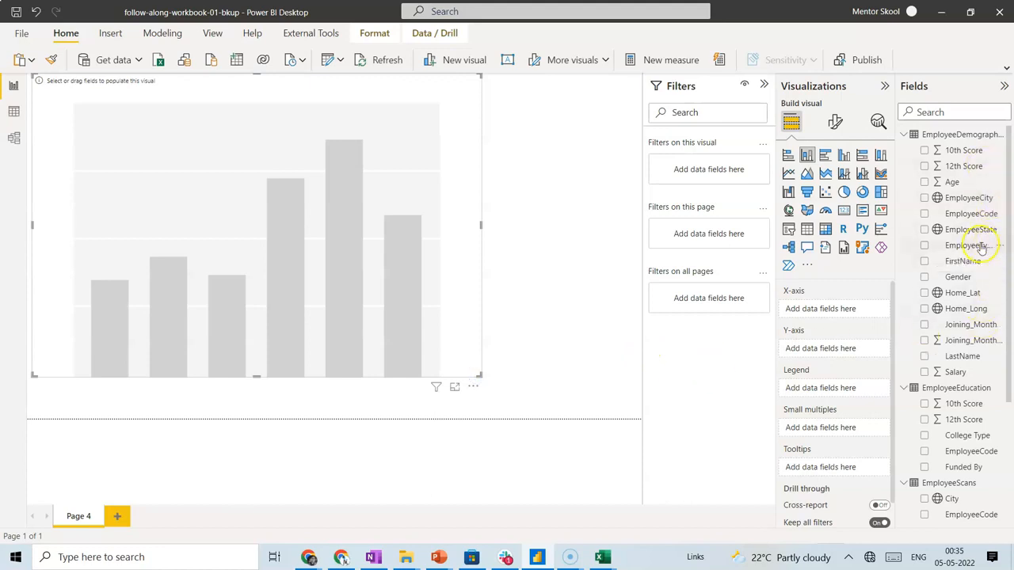
pyautogui.moveTo(980, 247); pyautogui.dragTo(834, 312)
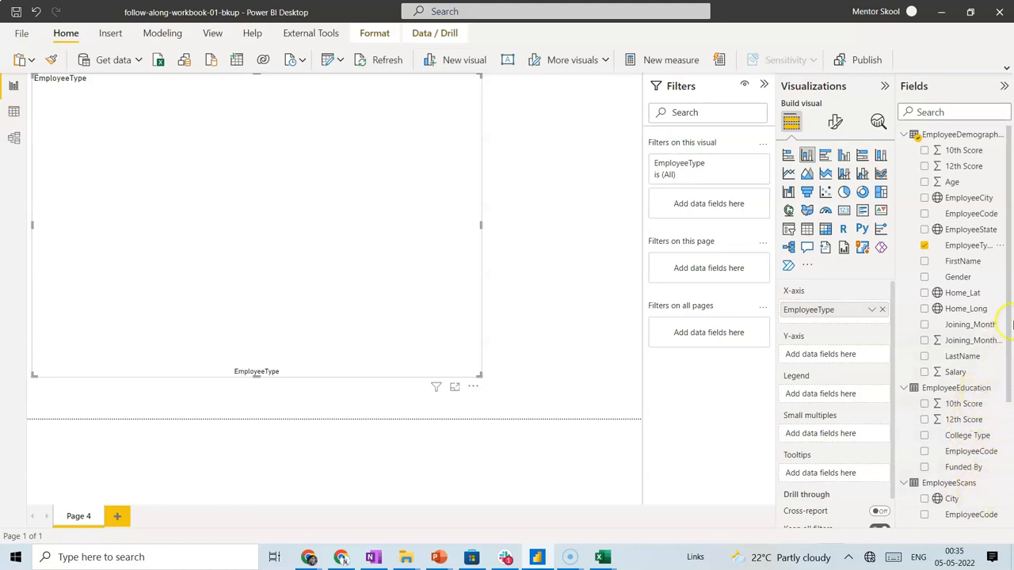
pyautogui.moveTo(1010, 349); pyautogui.dragTo(1009, 513)
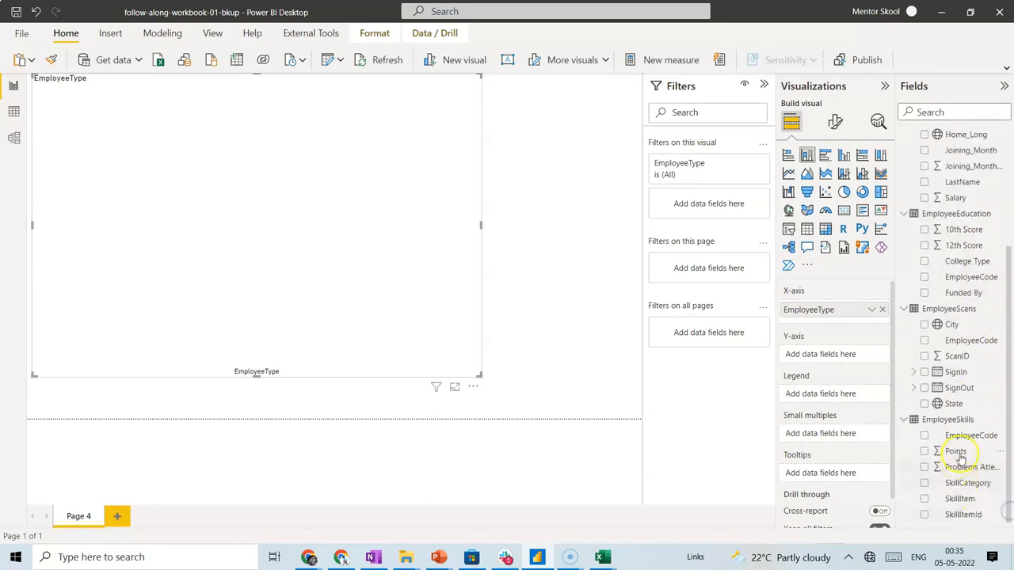
pyautogui.moveTo(964, 458); pyautogui.dragTo(841, 363)
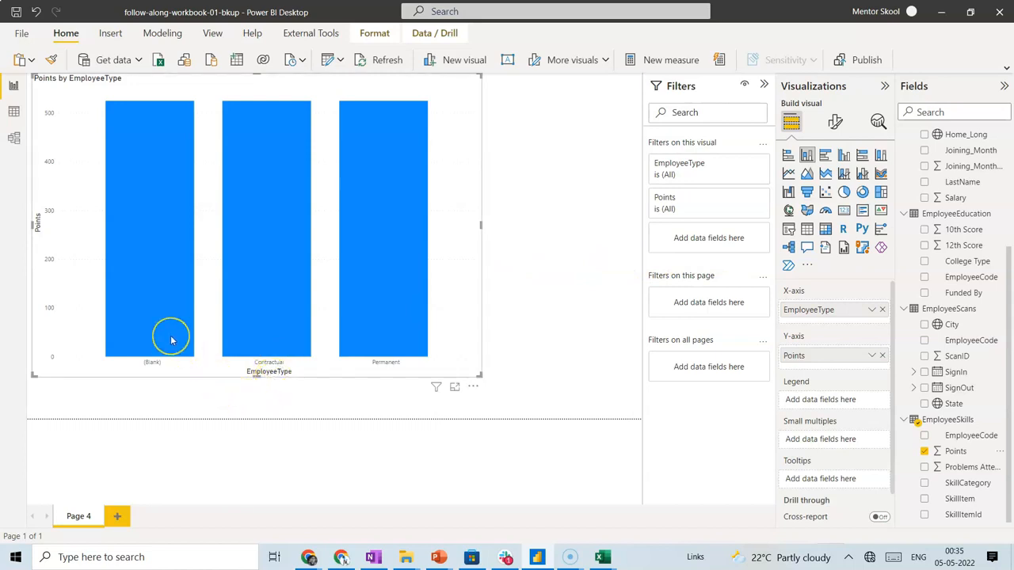
# Examine the Points for each EmployeeType bar, and check the EmployeeType column for blanks in Excel's EmployeeDemographics sheet.
pyautogui.moveTo(251, 319)
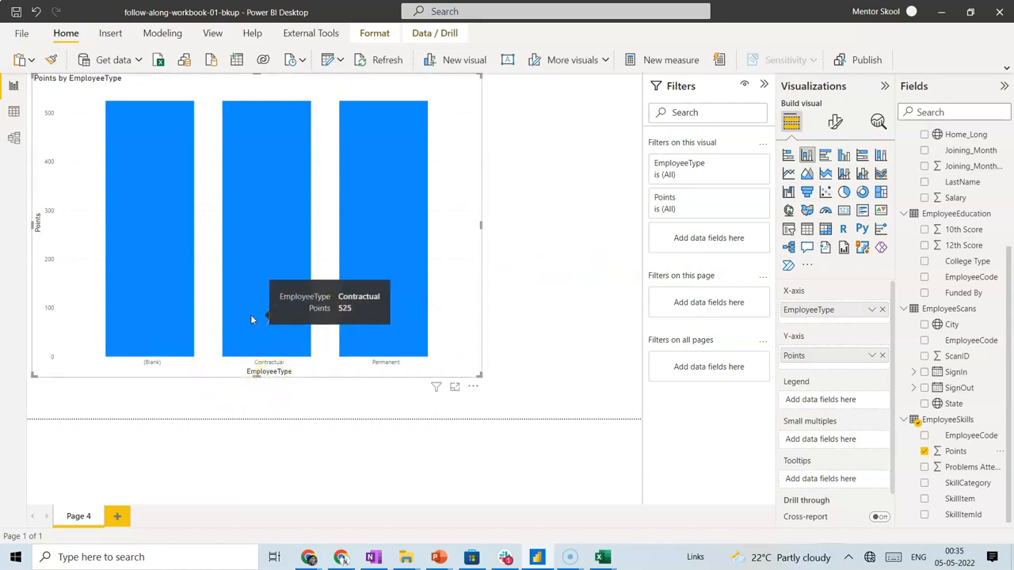
pyautogui.moveTo(373, 330)
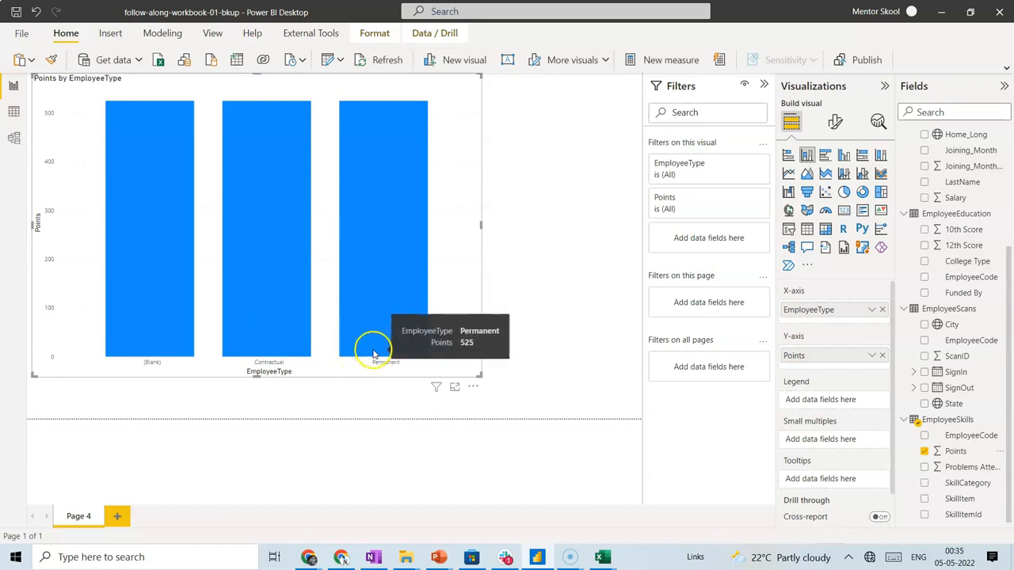
pyautogui.moveTo(253, 342)
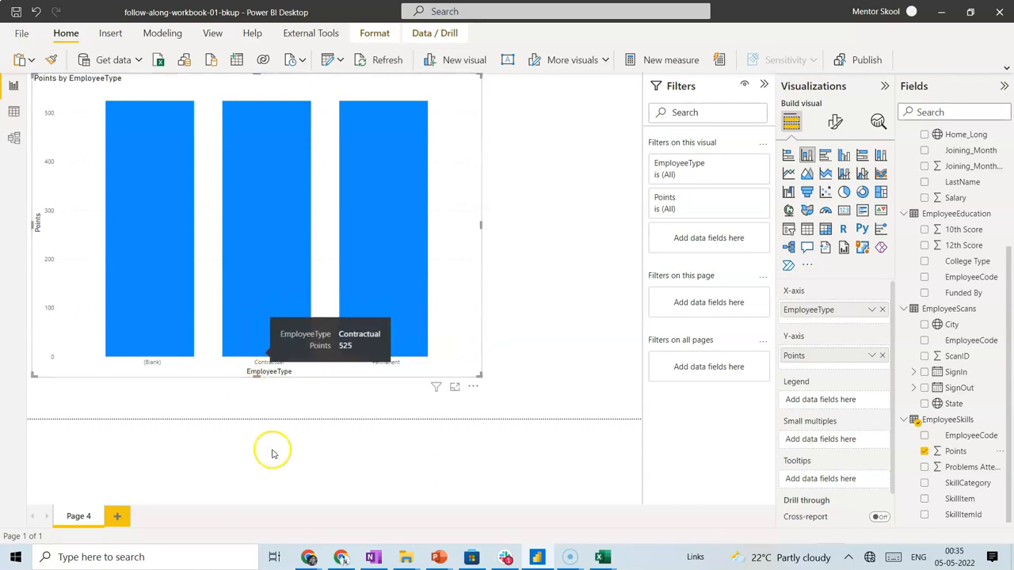
pyautogui.moveTo(604, 547)
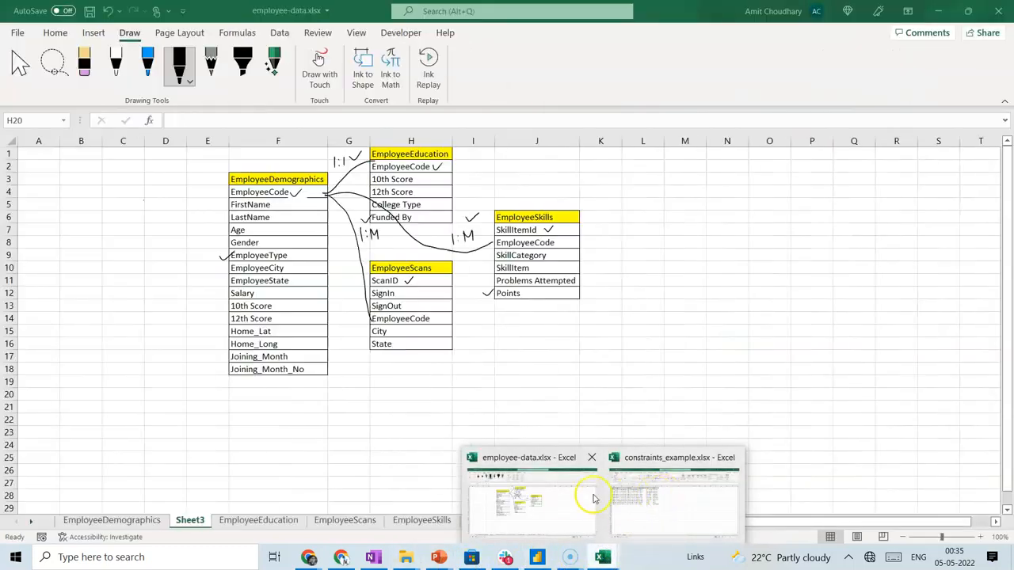
pyautogui.click(566, 497)
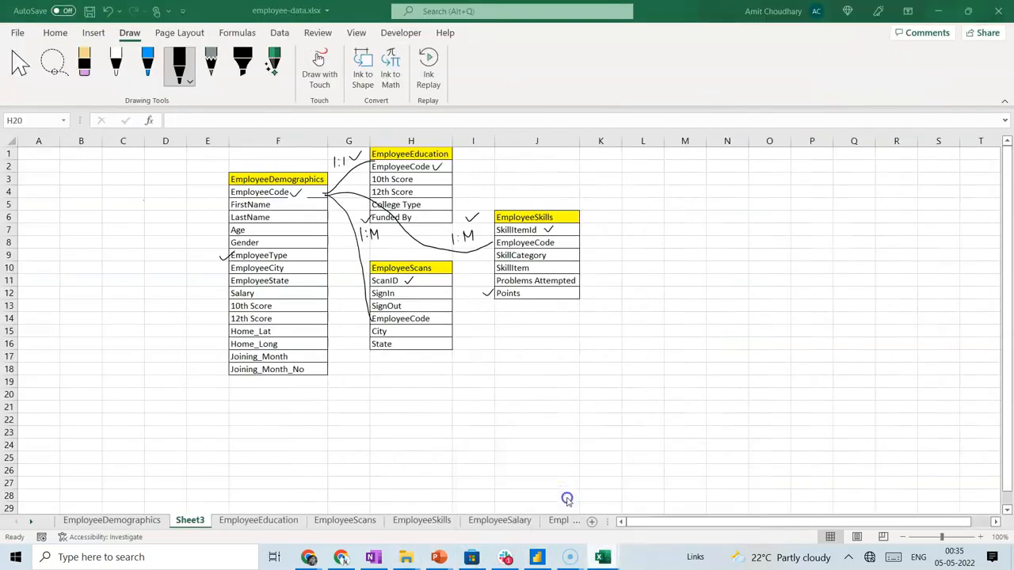
pyautogui.click(119, 520)
pyautogui.click(355, 232)
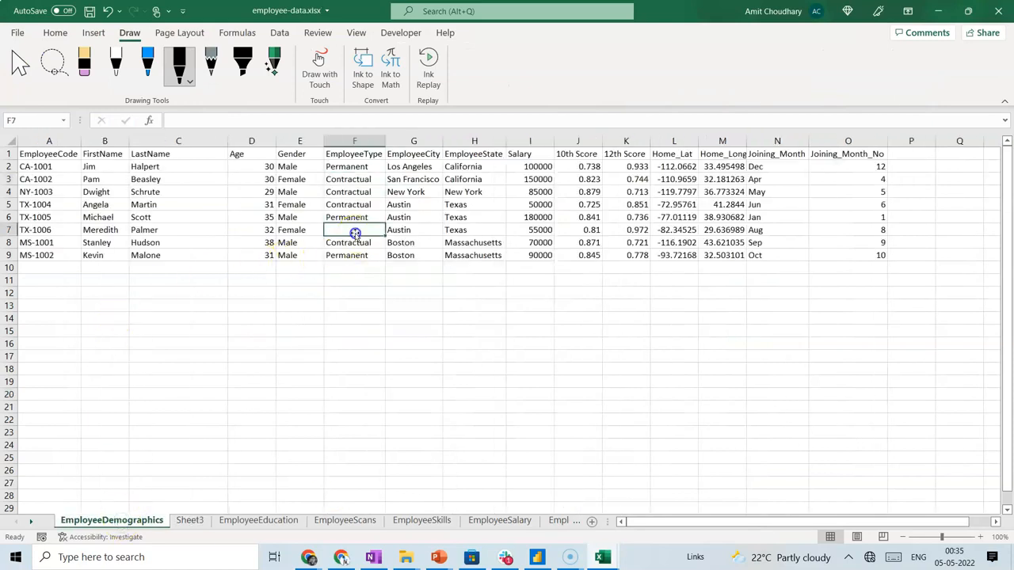
# Recheck the bars in Power BI Desktop and compare them with the Points column total in Excel's EmployeeSkills sheet.
pyautogui.click(537, 557)
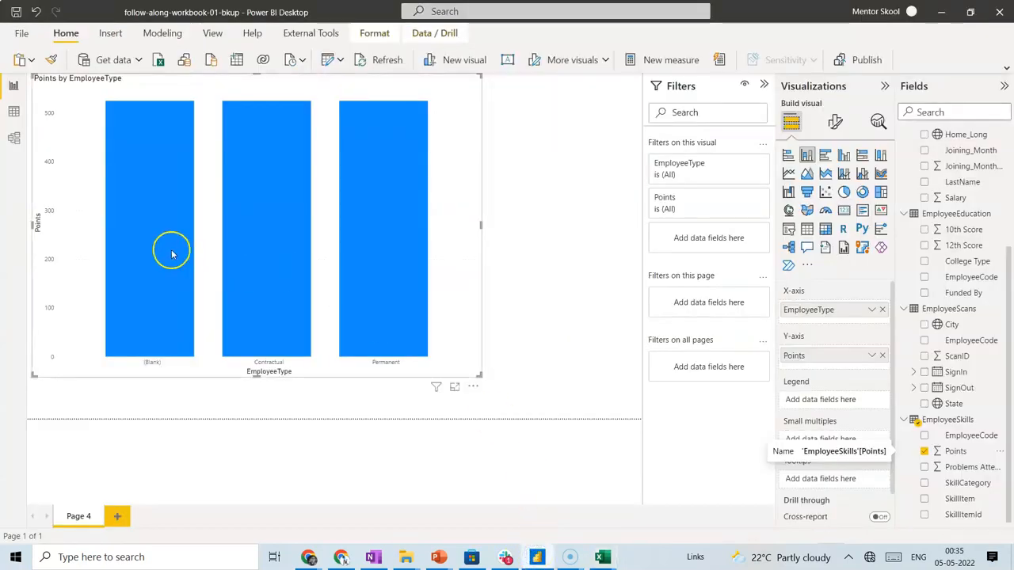
pyautogui.moveTo(173, 254)
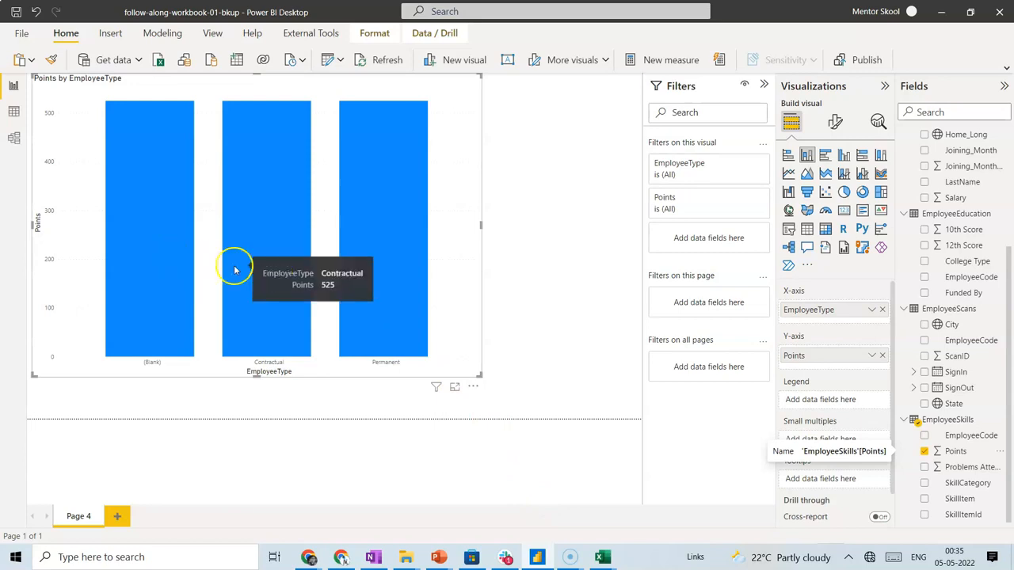
pyautogui.moveTo(377, 265)
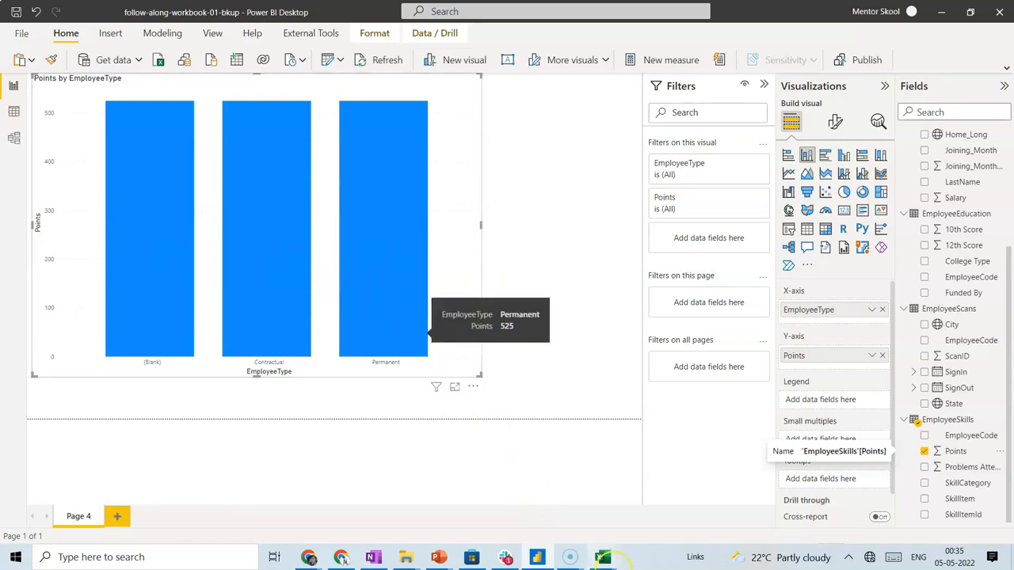
pyautogui.moveTo(602, 558)
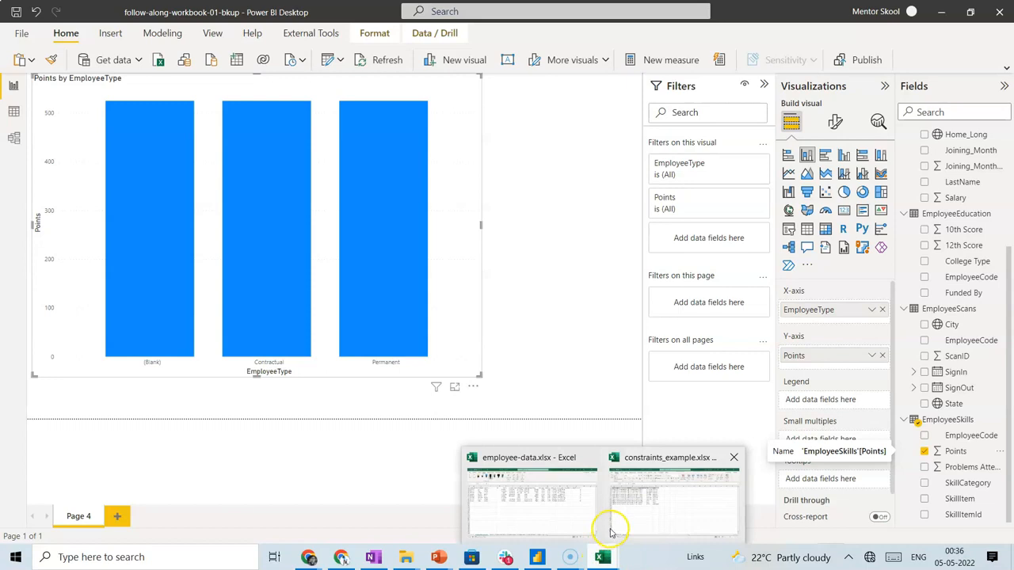
pyautogui.click(568, 498)
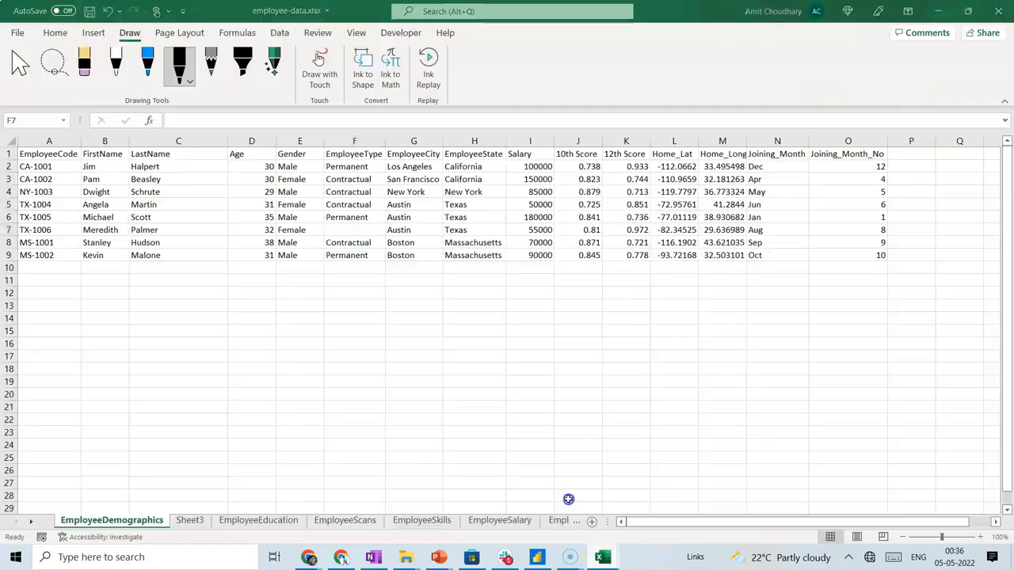
pyautogui.click(428, 521)
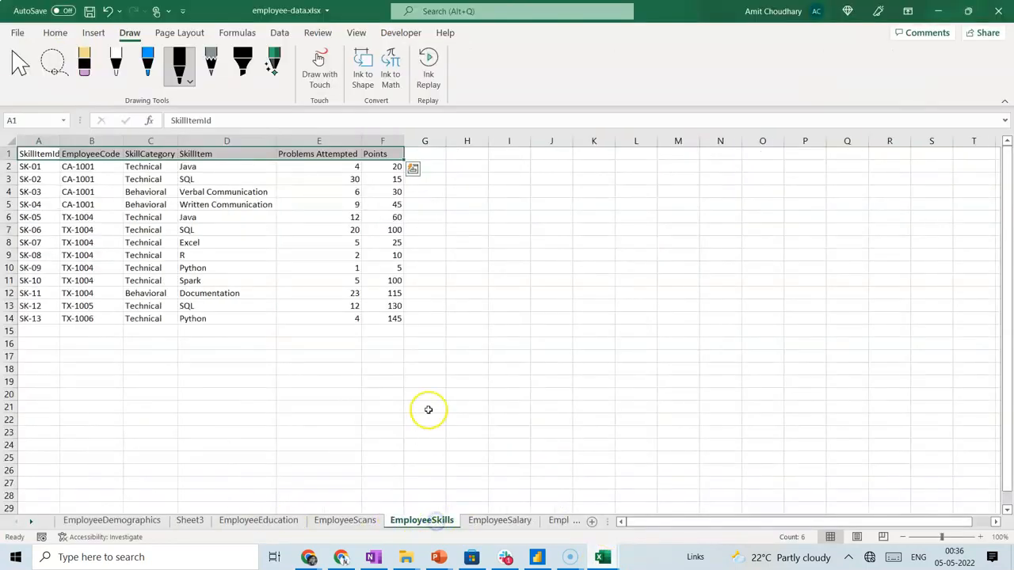
pyautogui.click(381, 140)
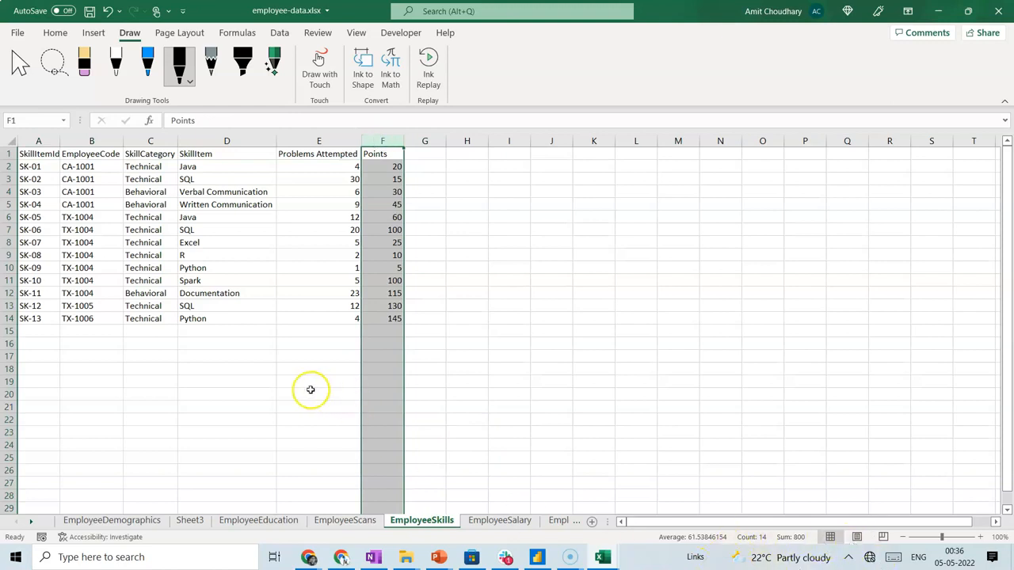
# Switch to Power BI Desktop, compare the blank, Contractual and Permanent bars, and return to the EmployeeSkills sheet in Excel.
pyautogui.hotkey('alt', 'Tab')
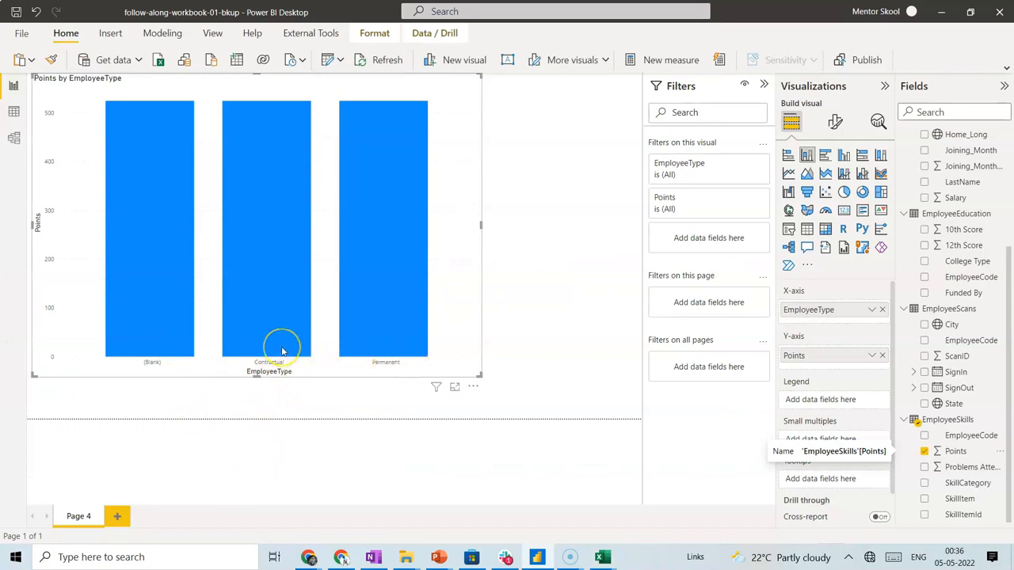
pyautogui.moveTo(282, 351)
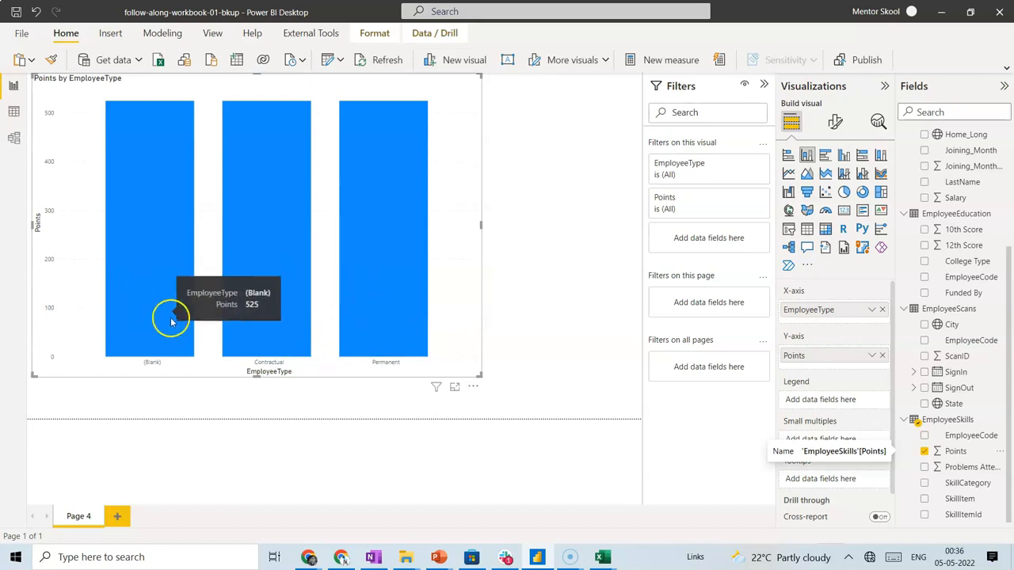
pyautogui.moveTo(257, 334)
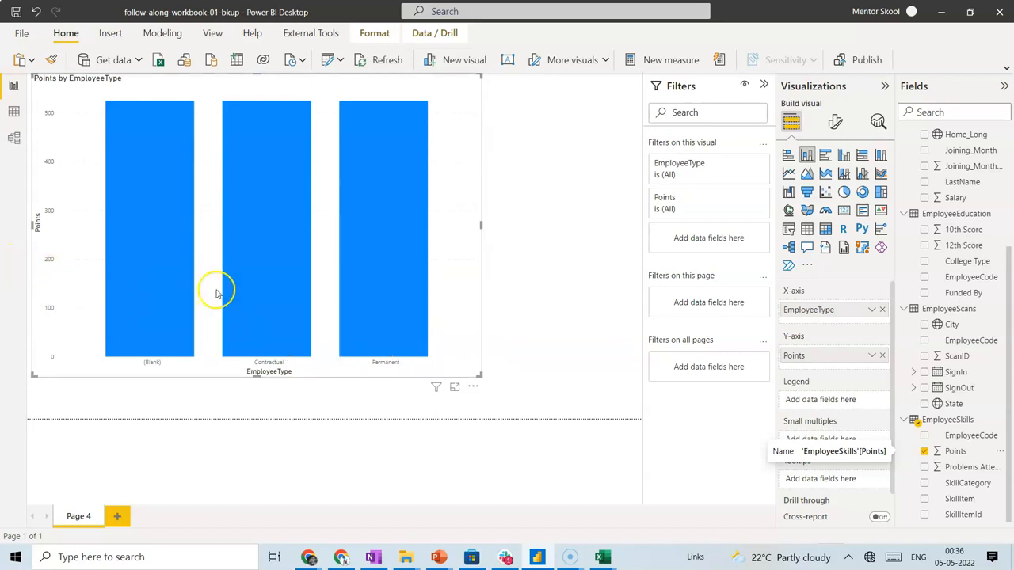
pyautogui.moveTo(386, 289)
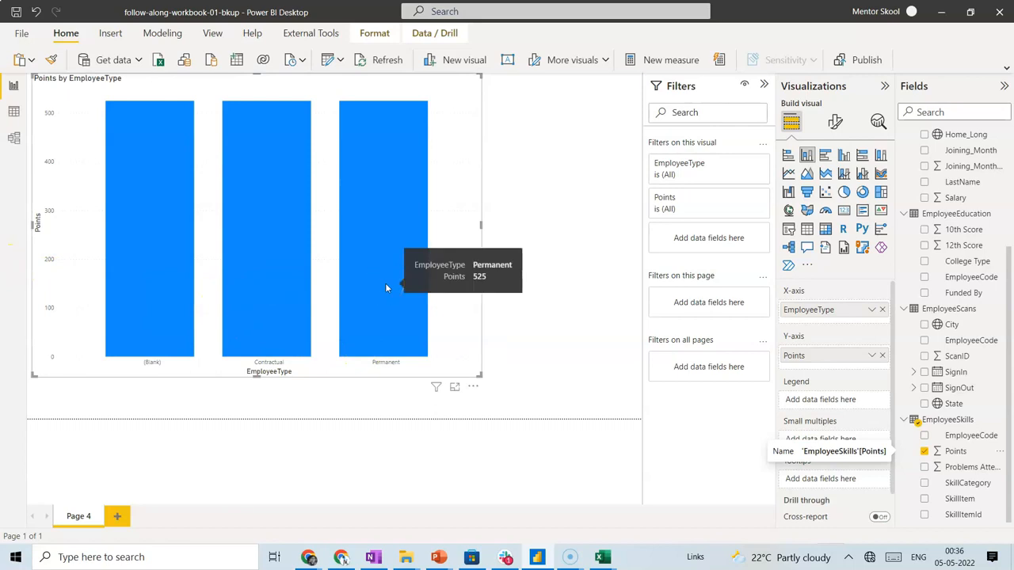
pyautogui.hotkey('alt', 'Tab')
pyautogui.click(337, 293)
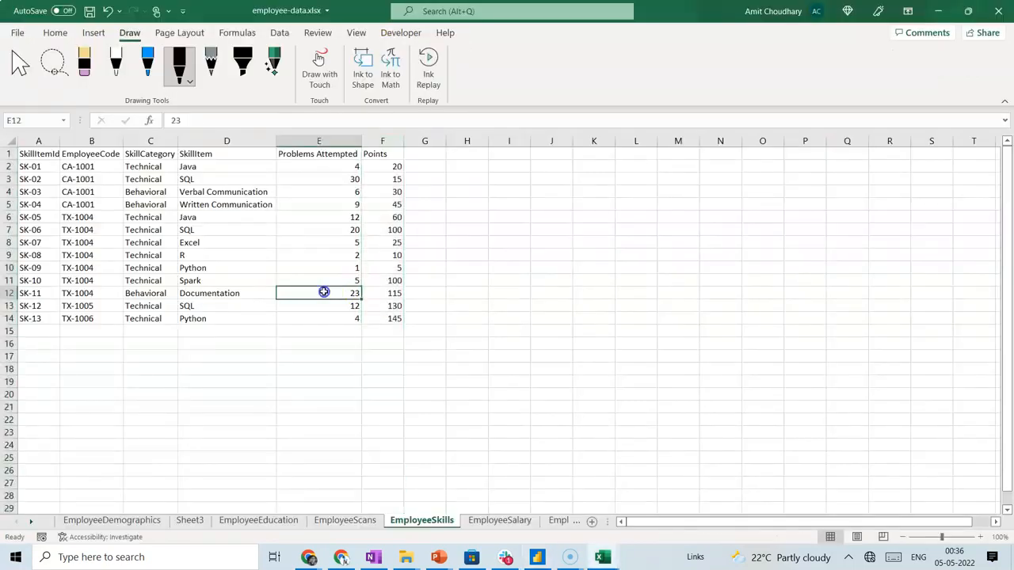
# Add filters to the header row of the EmployeeDemographics sheet.
pyautogui.click(120, 520)
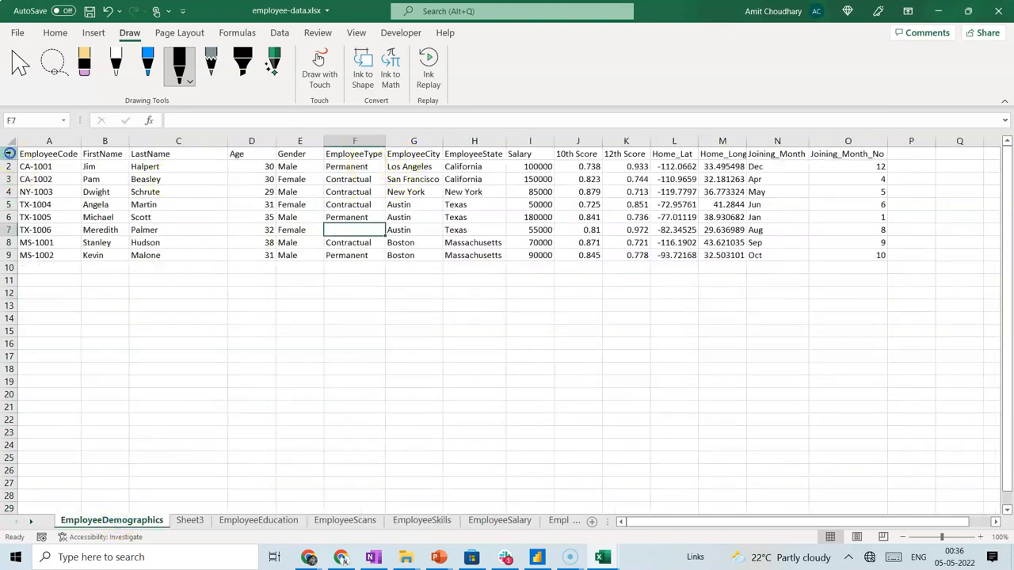
pyautogui.click(9, 153)
pyautogui.click(86, 30)
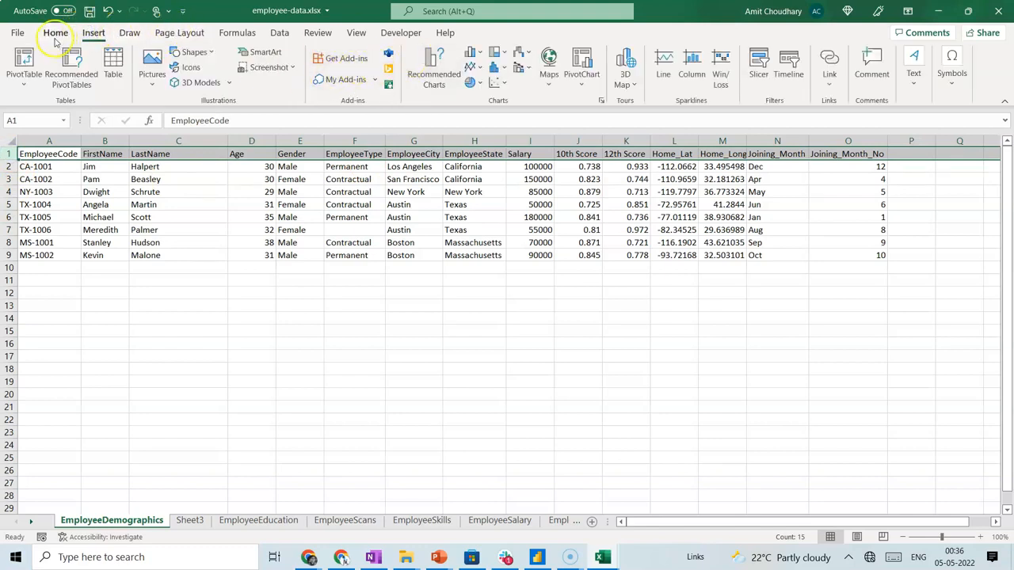
pyautogui.click(279, 33)
pyautogui.click(546, 63)
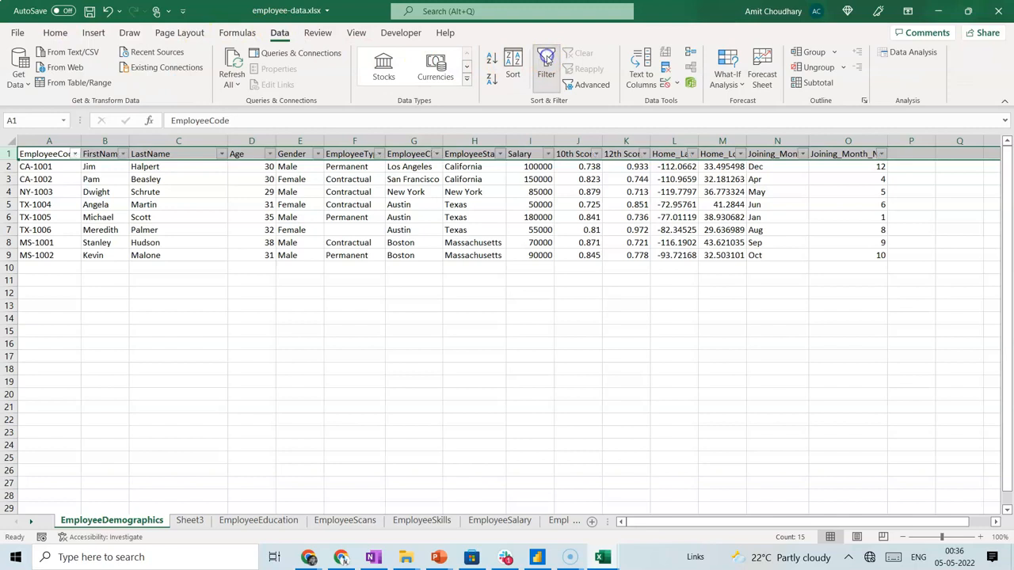
pyautogui.click(402, 360)
# Sort the employee rows by EmployeeType from A to Z and select the Contractual employees' EmployeeType and EmployeeCode cells.
pyautogui.click(379, 153)
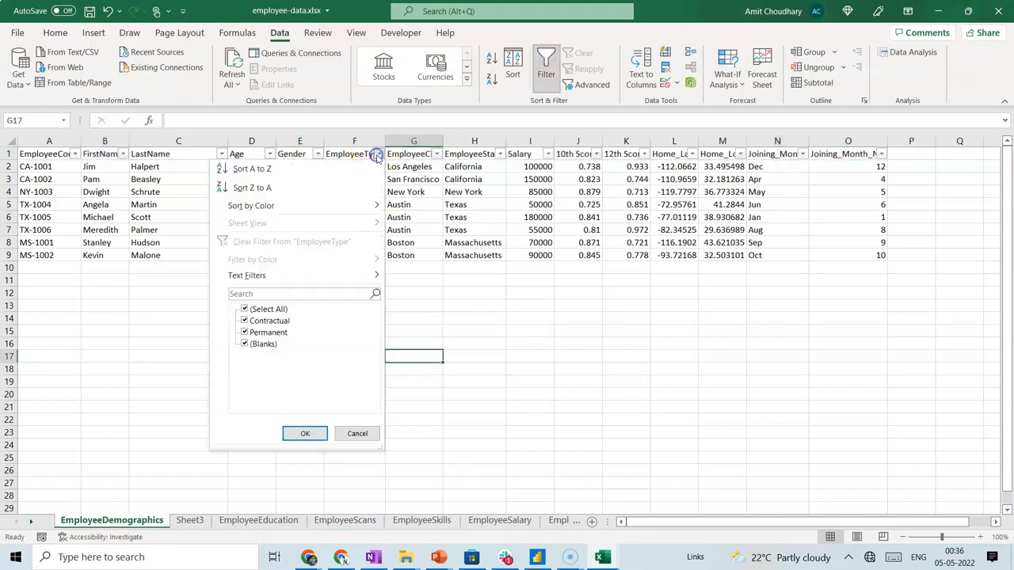
pyautogui.click(347, 172)
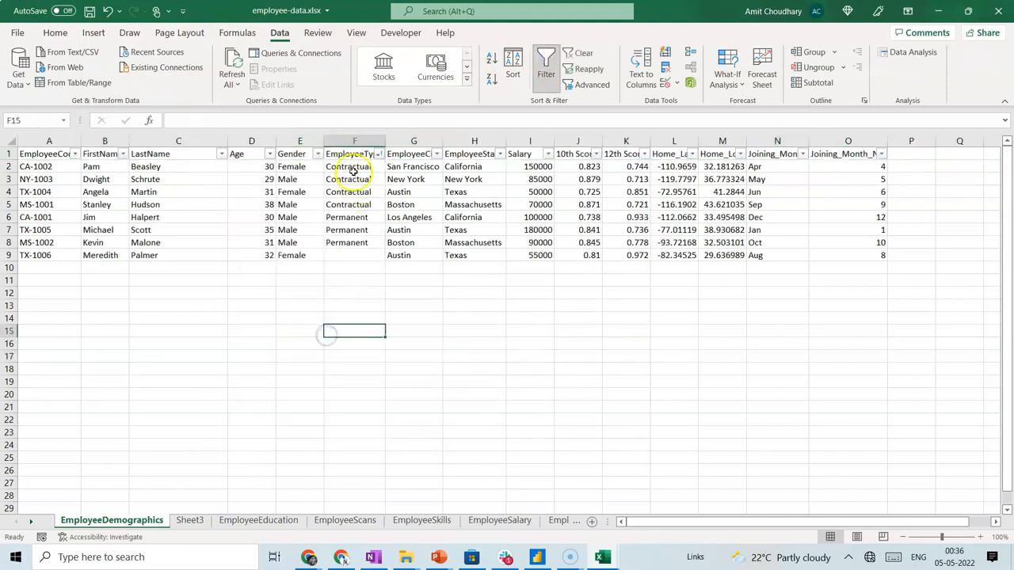
pyautogui.moveTo(351, 168); pyautogui.dragTo(355, 208)
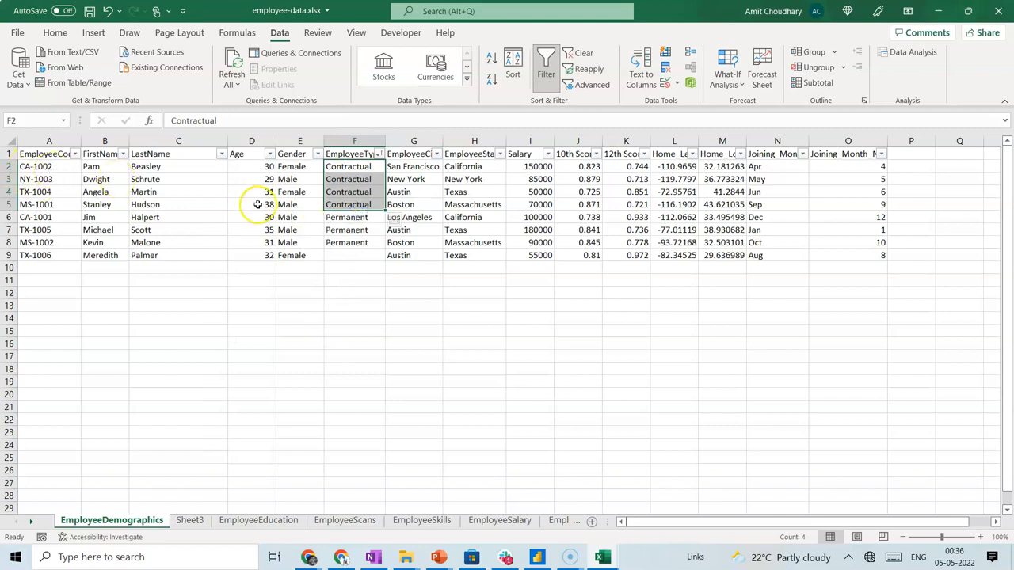
pyautogui.moveTo(39, 166); pyautogui.dragTo(59, 203)
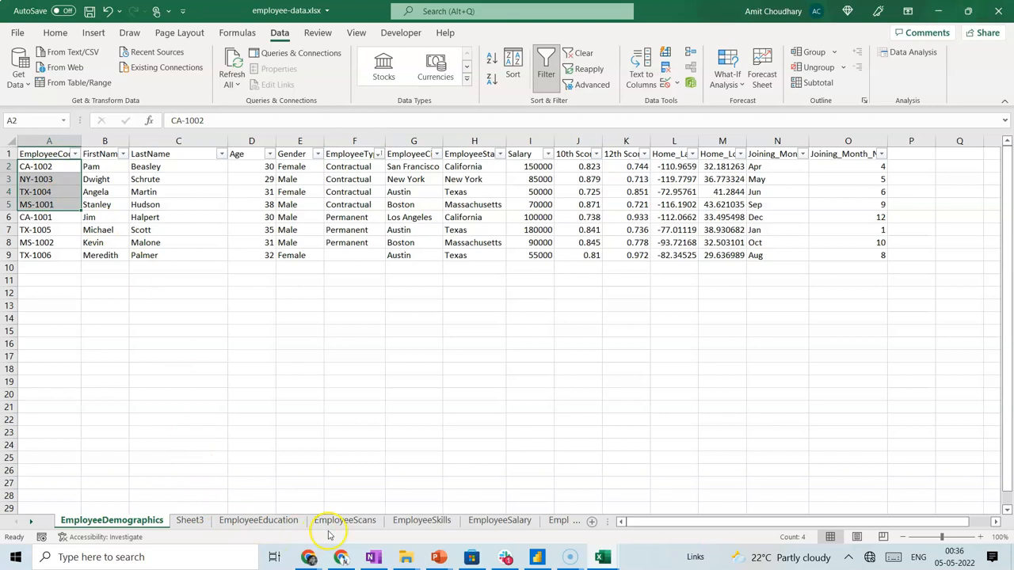
# Fill the first employee's EmployeeCode cells B2:B5 in the EmployeeSkills sheet with yellow.
pyautogui.click(434, 522)
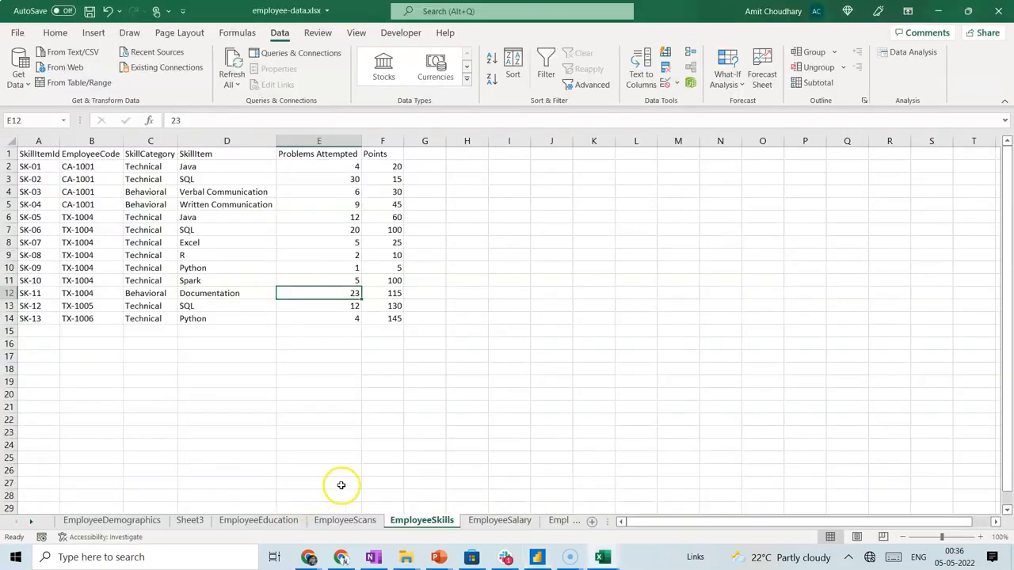
pyautogui.click(79, 164)
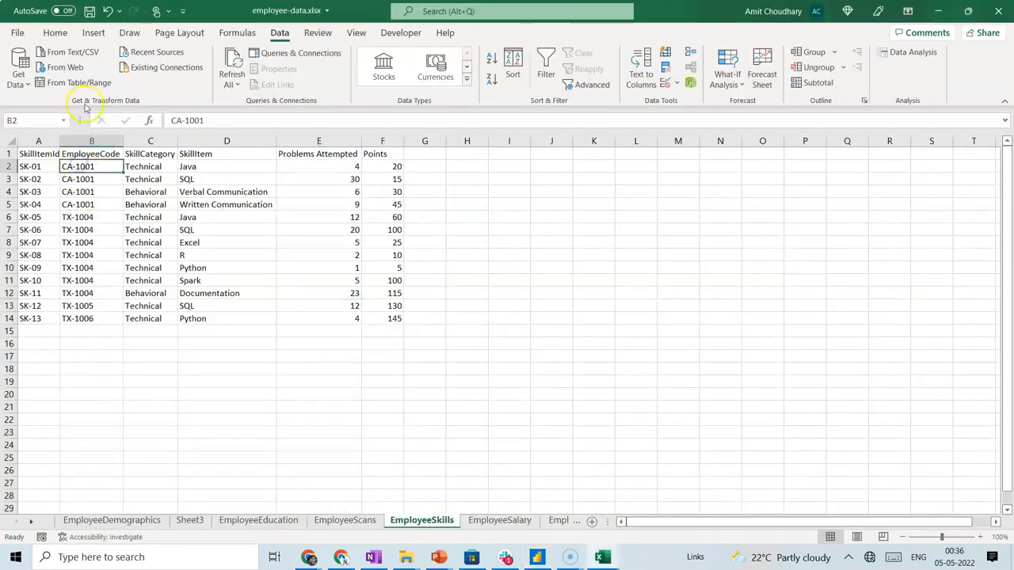
pyautogui.click(57, 33)
pyautogui.click(214, 82)
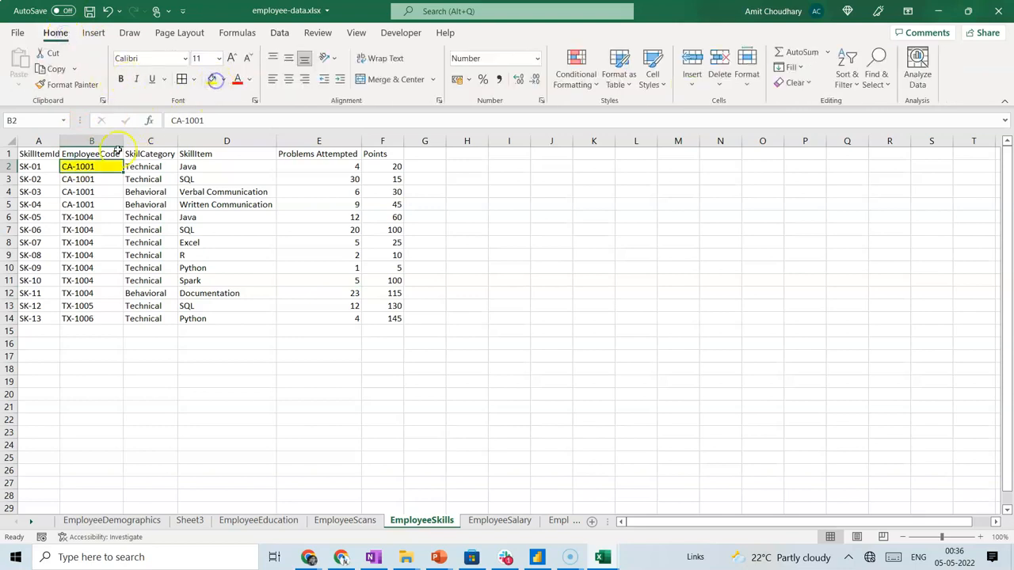
pyautogui.click(70, 85)
pyautogui.moveTo(107, 186); pyautogui.dragTo(102, 206)
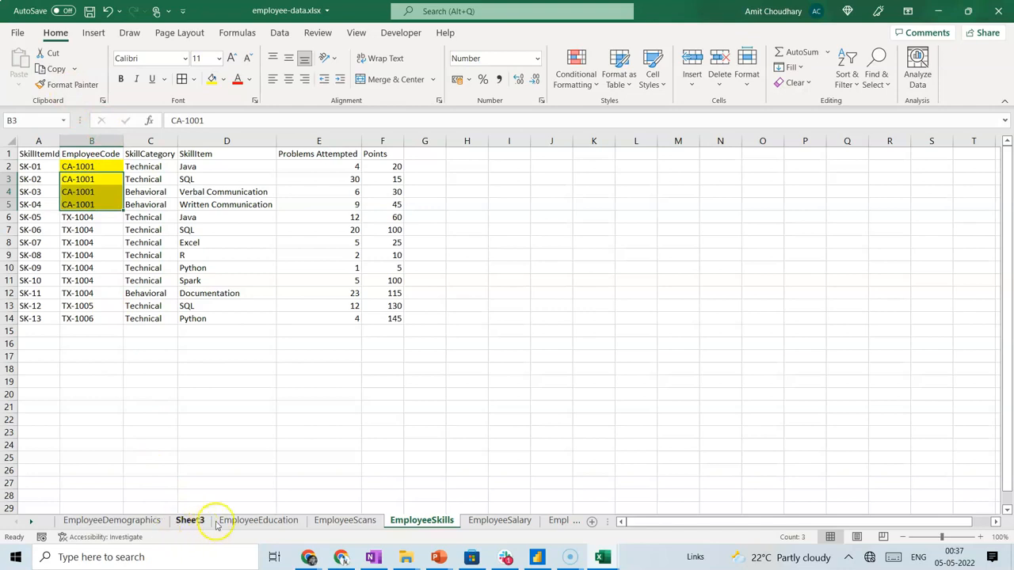
# Look up the employee codes in EmployeeDemographics and fill the second employee's EmployeeCode cells B6:B12 in EmployeeSkills with yellow.
pyautogui.click(140, 521)
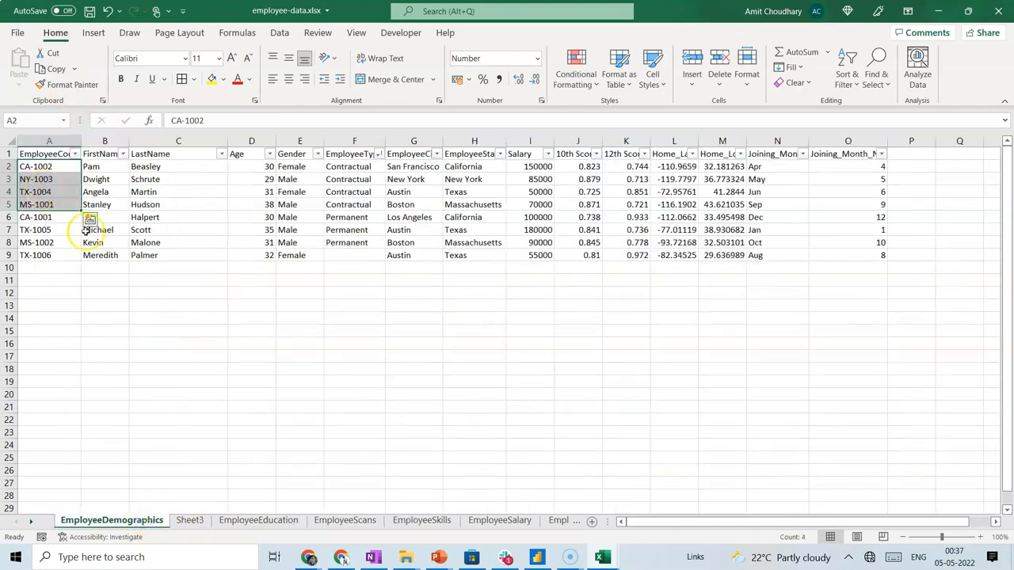
pyautogui.click(424, 518)
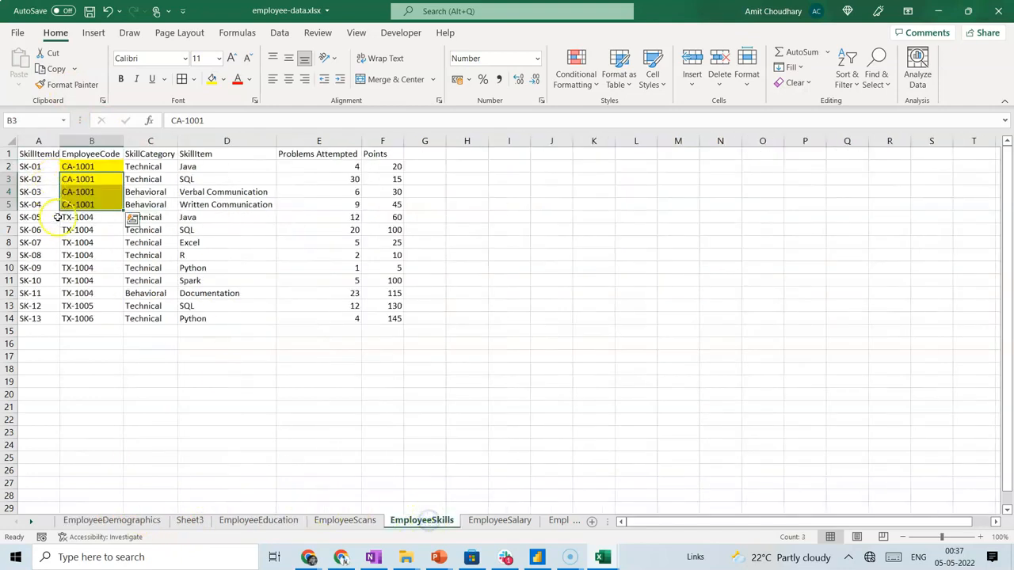
pyautogui.click(129, 521)
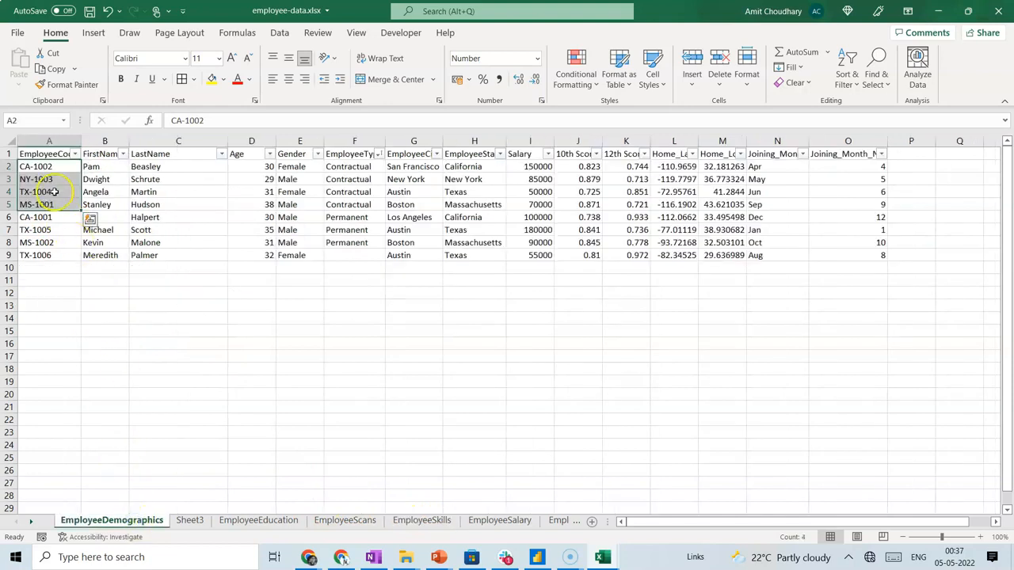
pyautogui.click(422, 520)
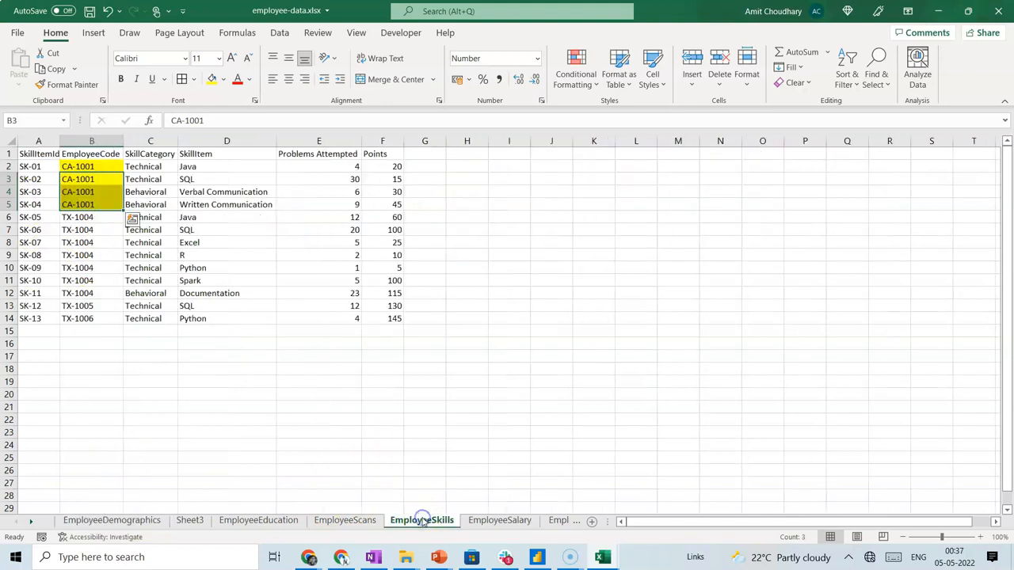
pyautogui.moveTo(95, 217); pyautogui.dragTo(94, 295)
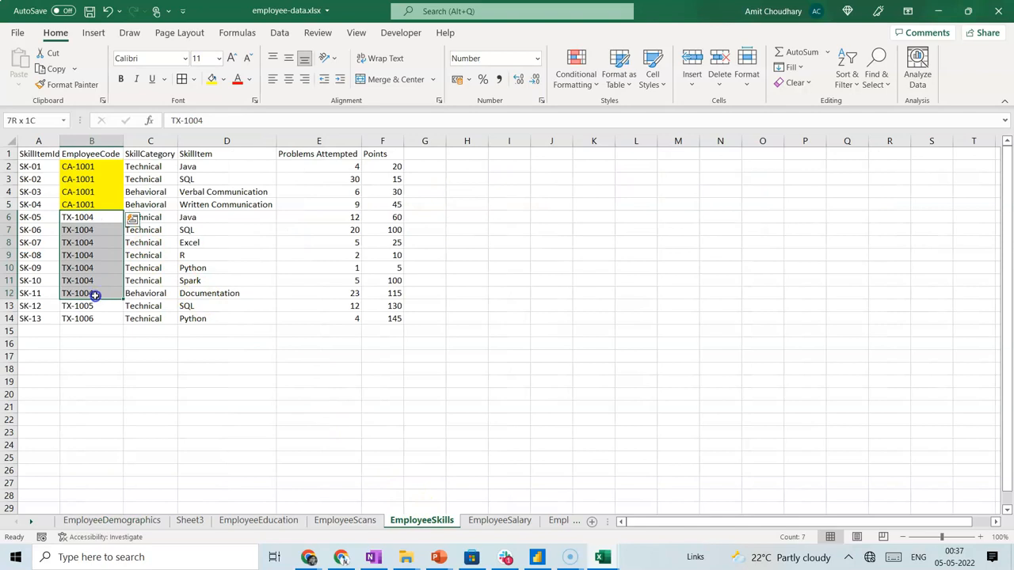
pyautogui.click(212, 79)
# Recheck the employee codes in EmployeeDemographics and select Points cells F2:F12 in EmployeeSkills to read their sum.
pyautogui.click(112, 520)
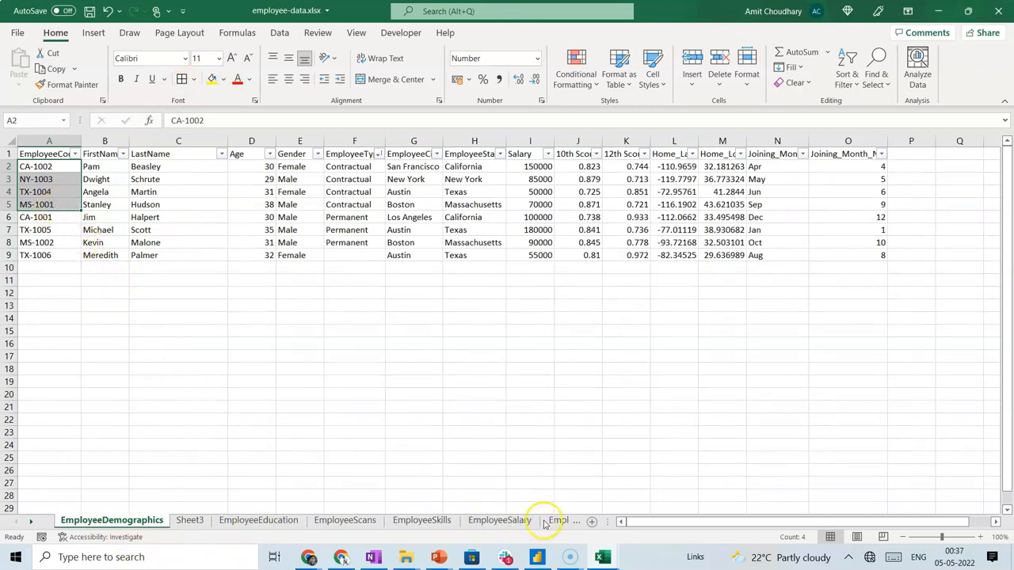
pyautogui.click(442, 521)
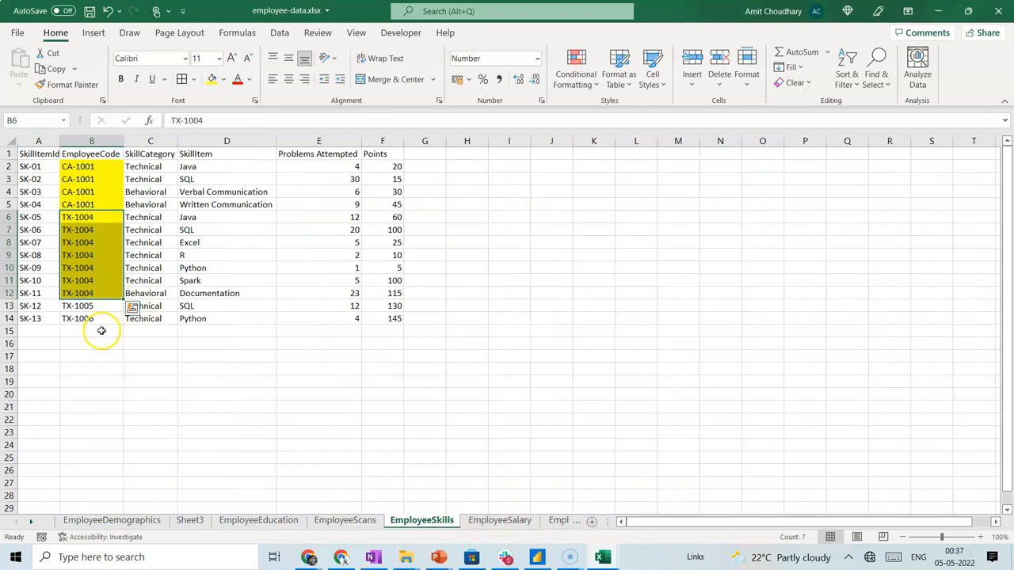
pyautogui.click(128, 379)
pyautogui.click(381, 165)
pyautogui.moveTo(381, 165); pyautogui.dragTo(391, 292)
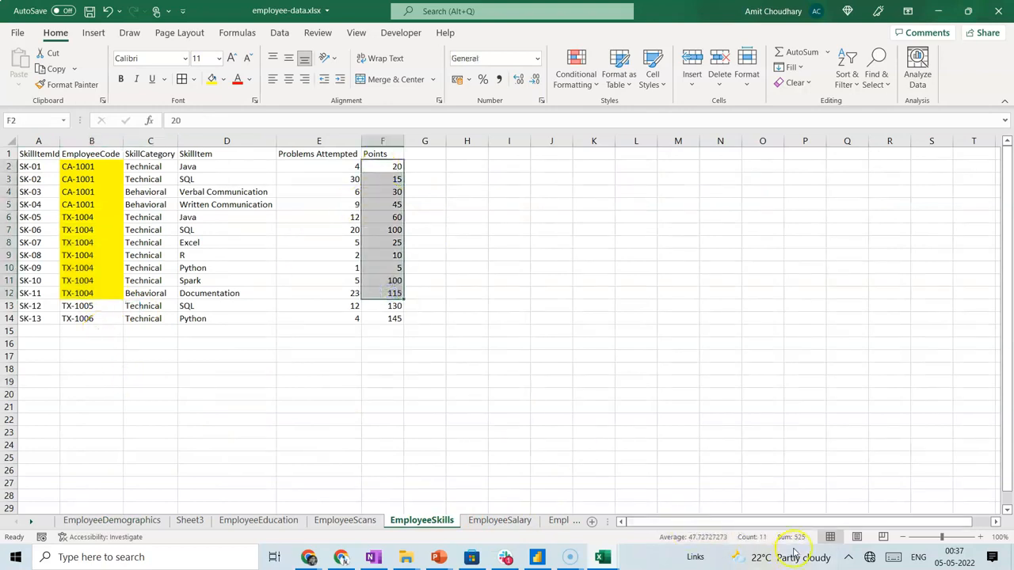
# Switch to Power BI Desktop, check the Points of the Permanent and Contractual bars, and return to Excel.
pyautogui.click(538, 557)
pyautogui.moveTo(369, 231)
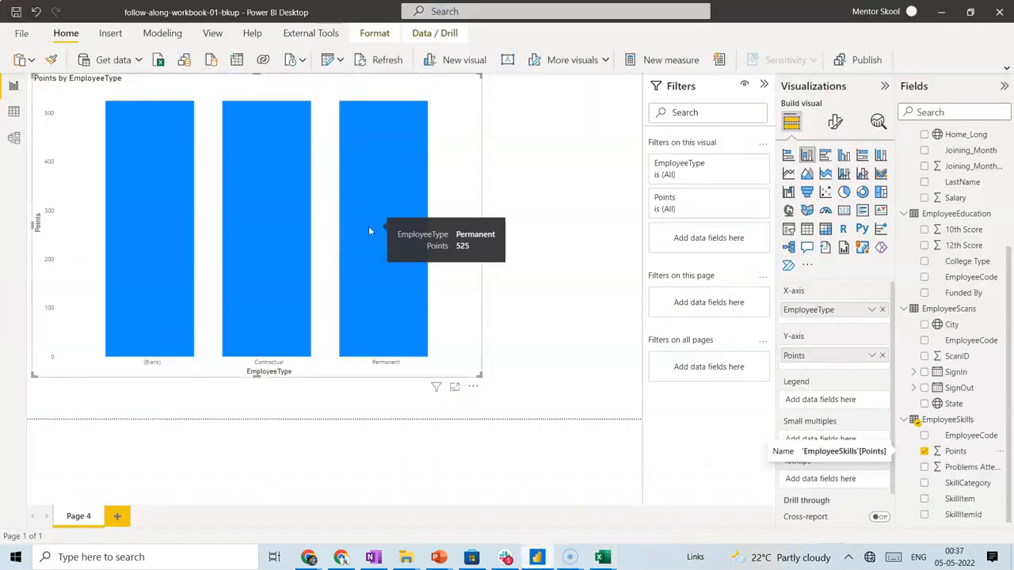
pyautogui.hotkey('alt', 'Tab')
pyautogui.hotkey('alt', 'Tab')
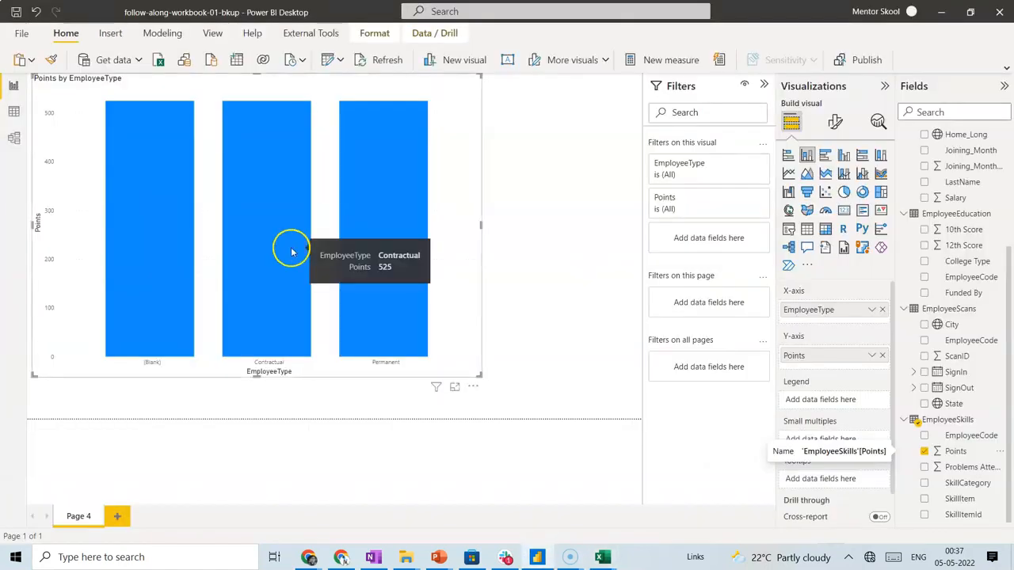
pyautogui.hotkey('alt', 'Tab')
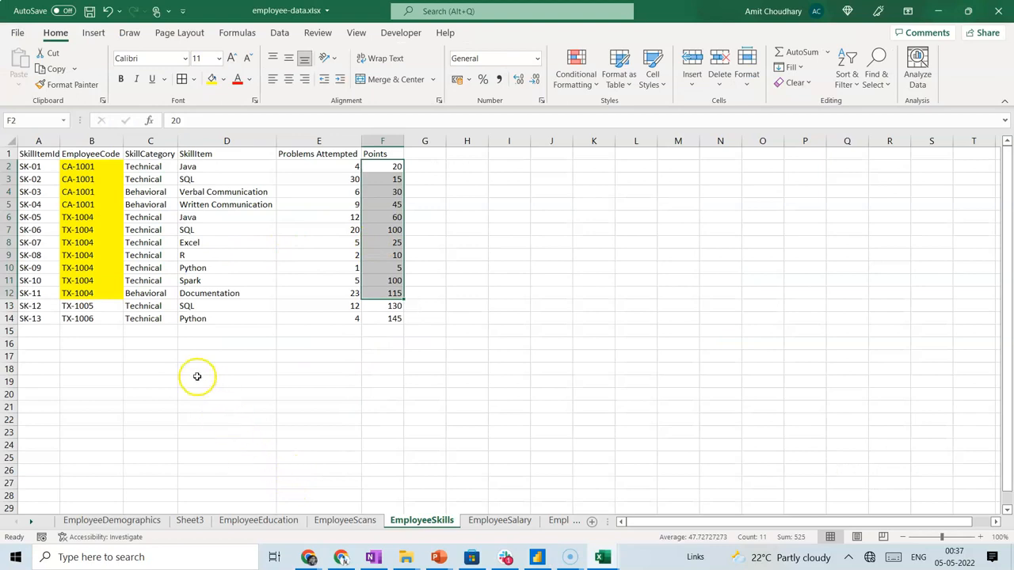
# Compare the EmployeeDemographics and EmployeeSkills sheets in Excel, and recheck the Permanent bar's Points in Power BI Desktop.
pyautogui.click(145, 521)
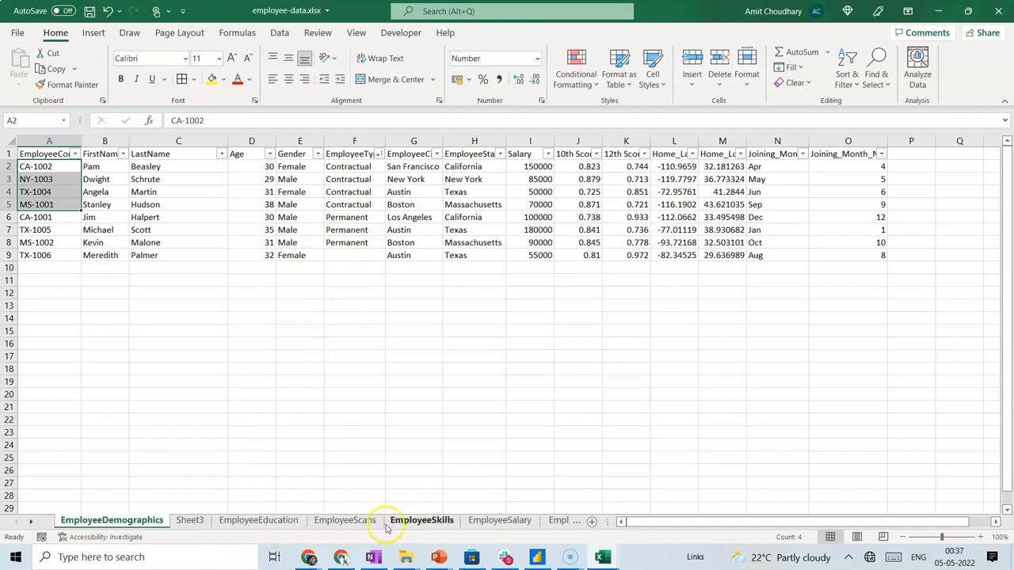
pyautogui.click(190, 522)
pyautogui.click(139, 524)
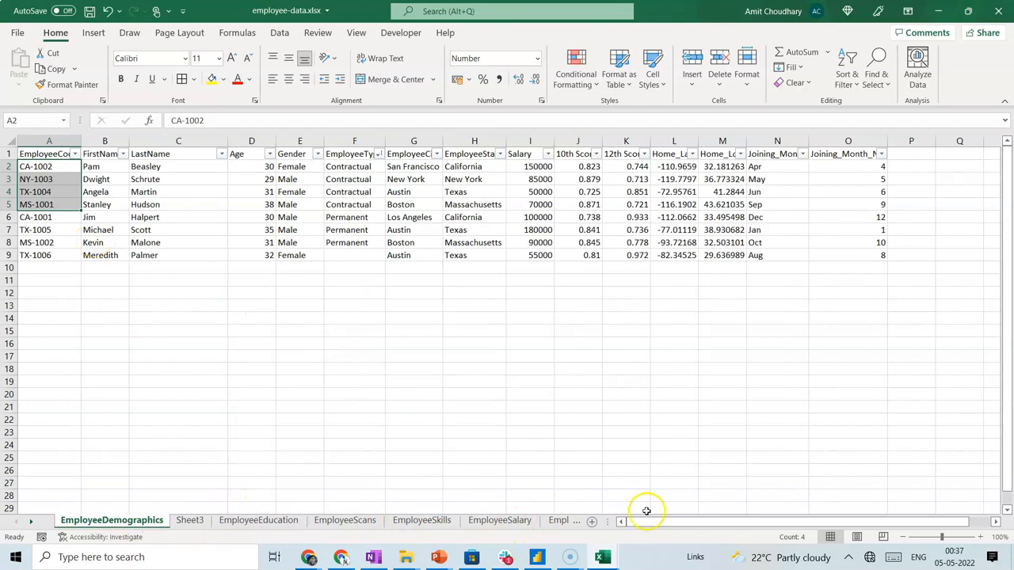
pyautogui.click(449, 522)
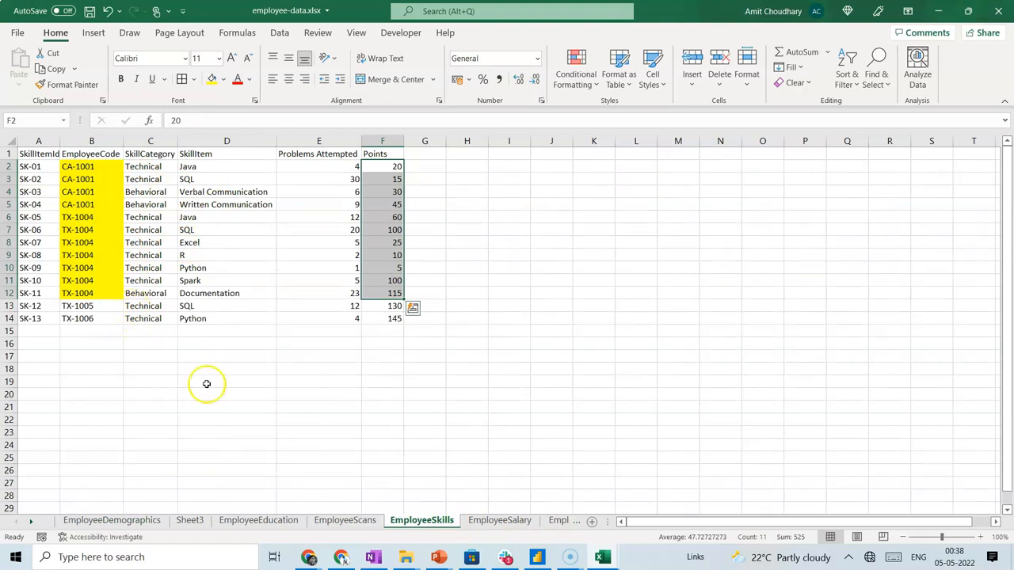
pyautogui.click(111, 521)
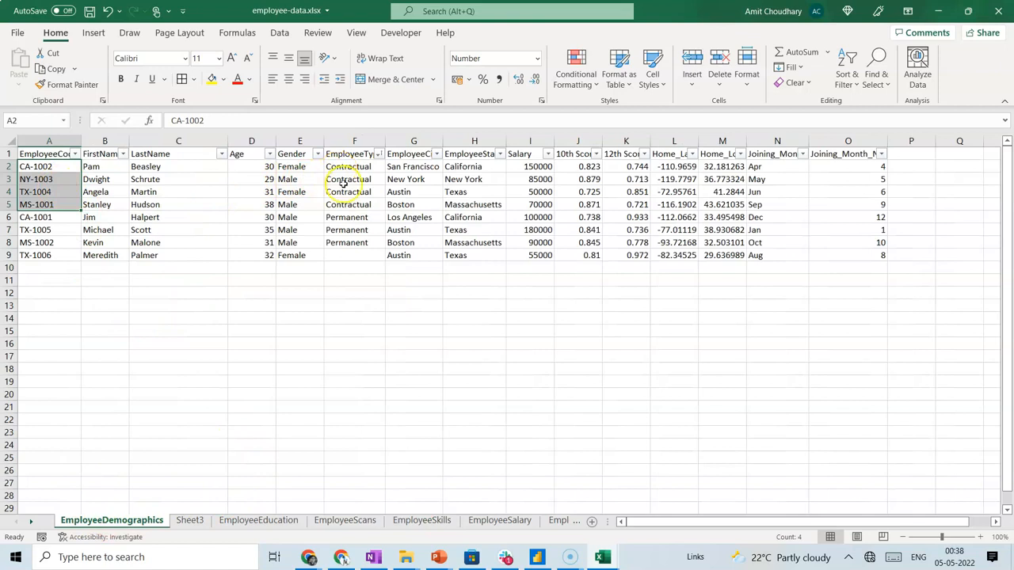
pyautogui.click(537, 557)
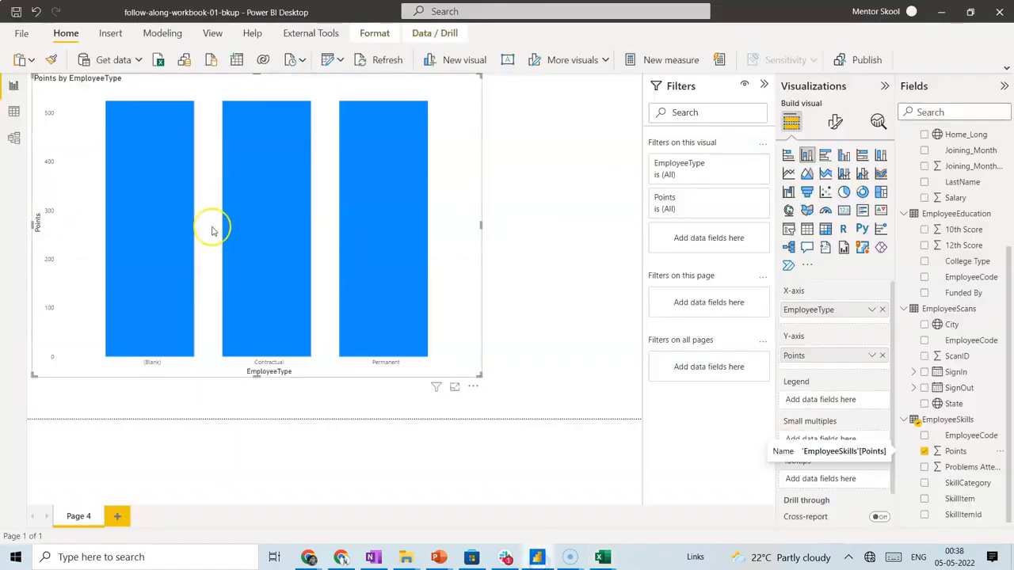
pyautogui.moveTo(375, 283)
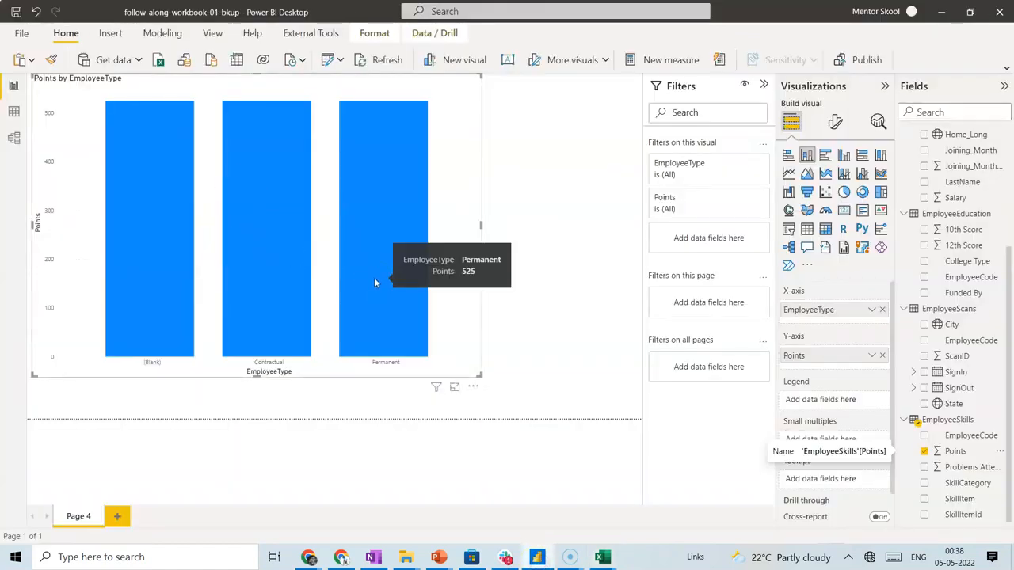
# In the Model view, create an active one-to-many relationship from EmployeeDemographics to EmployeeSkills on EmployeeCode with single cross filter direction.
pyautogui.click(16, 141)
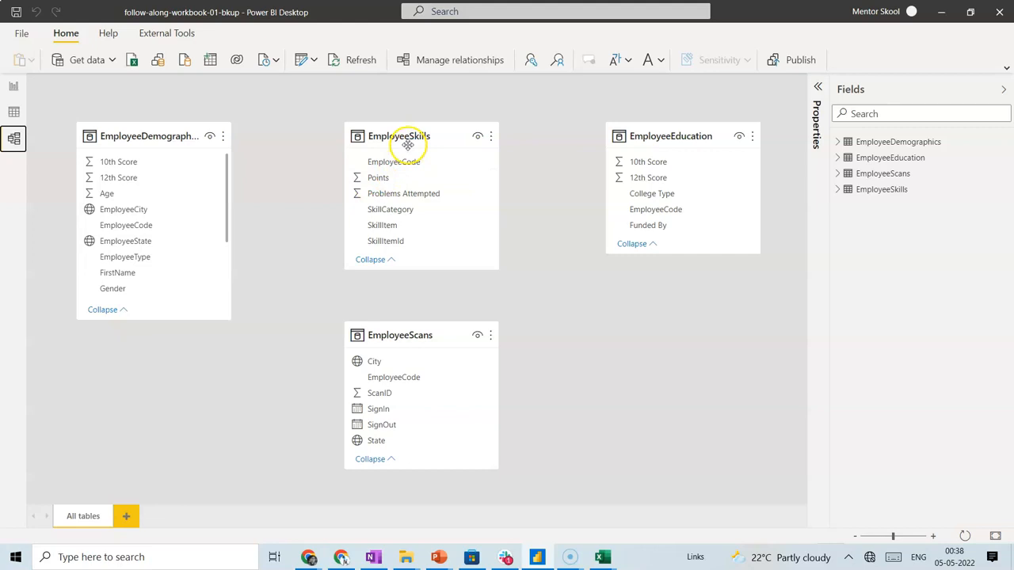
pyautogui.moveTo(140, 140)
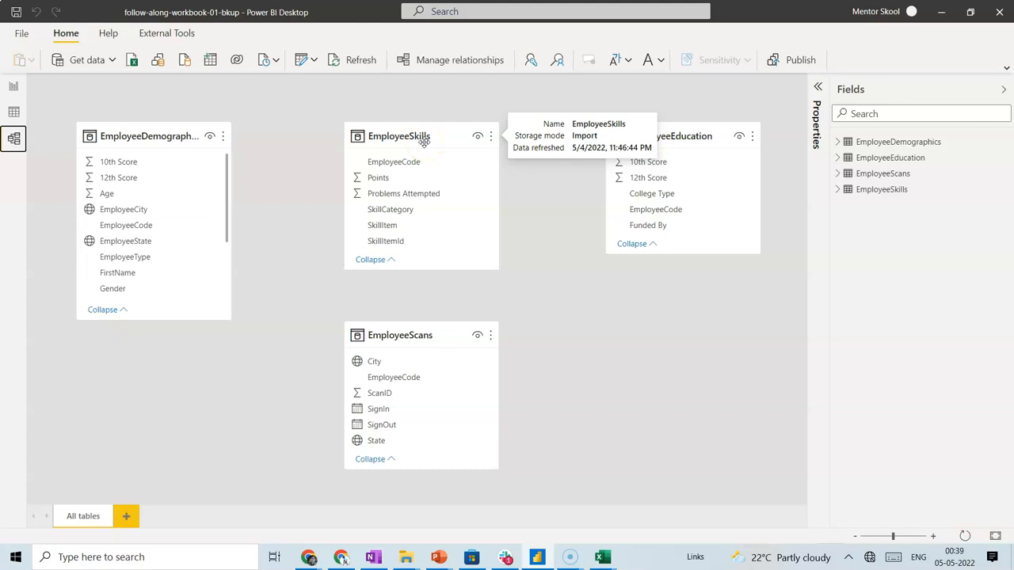
pyautogui.click(454, 61)
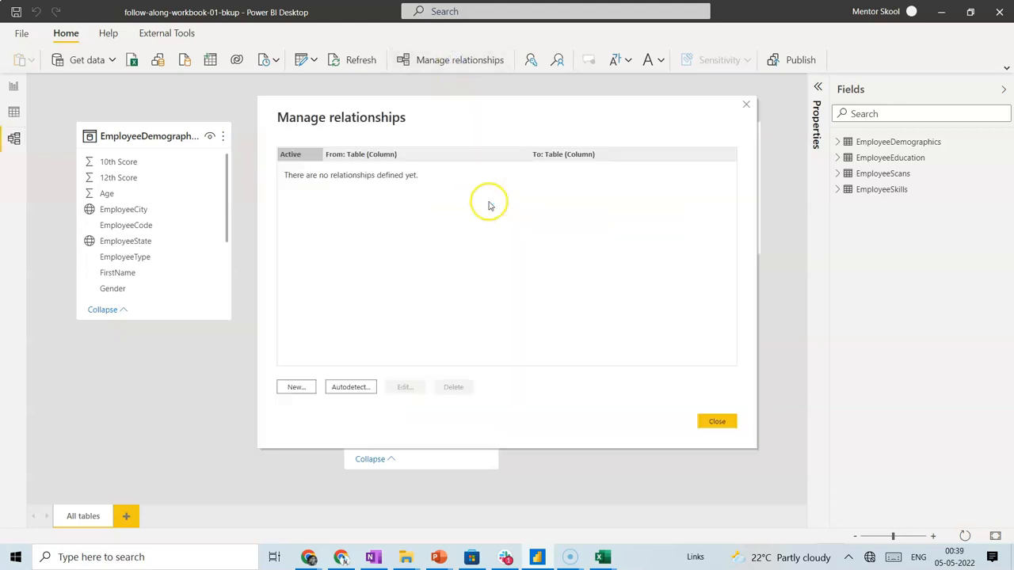
pyautogui.click(296, 386)
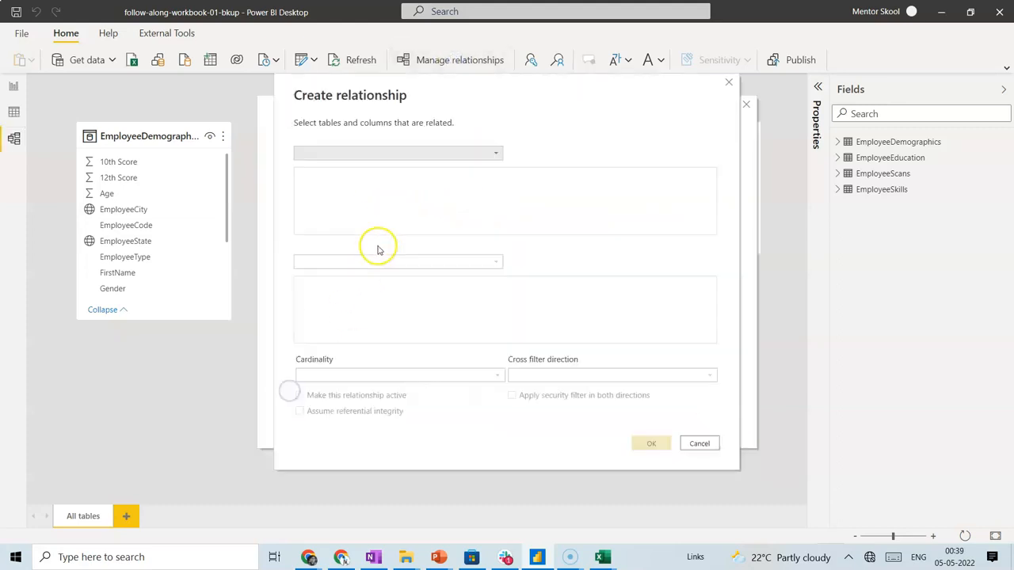
pyautogui.click(379, 155)
pyautogui.click(380, 164)
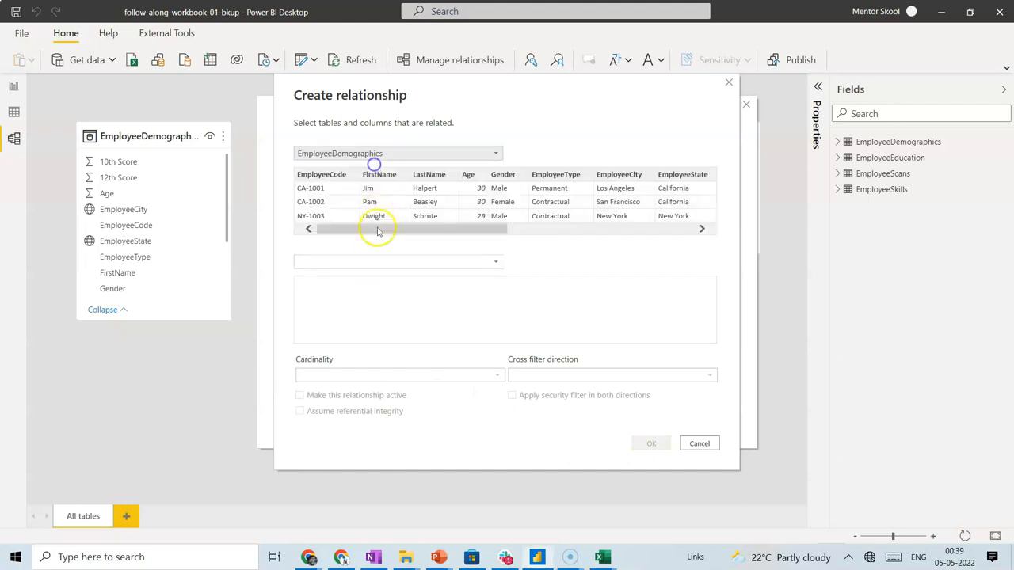
pyautogui.click(370, 262)
pyautogui.click(363, 303)
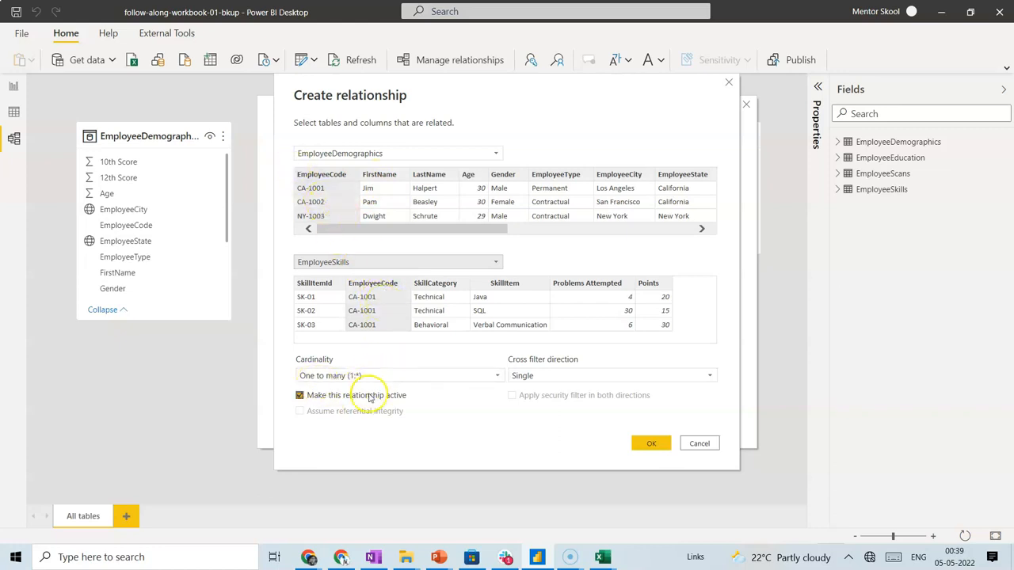
pyautogui.click(526, 379)
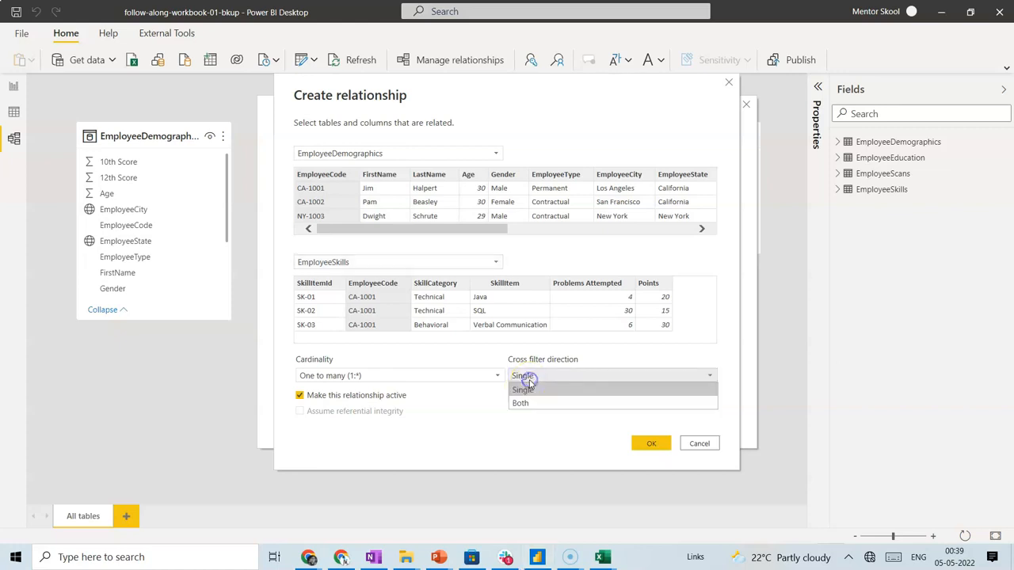
pyautogui.click(529, 379)
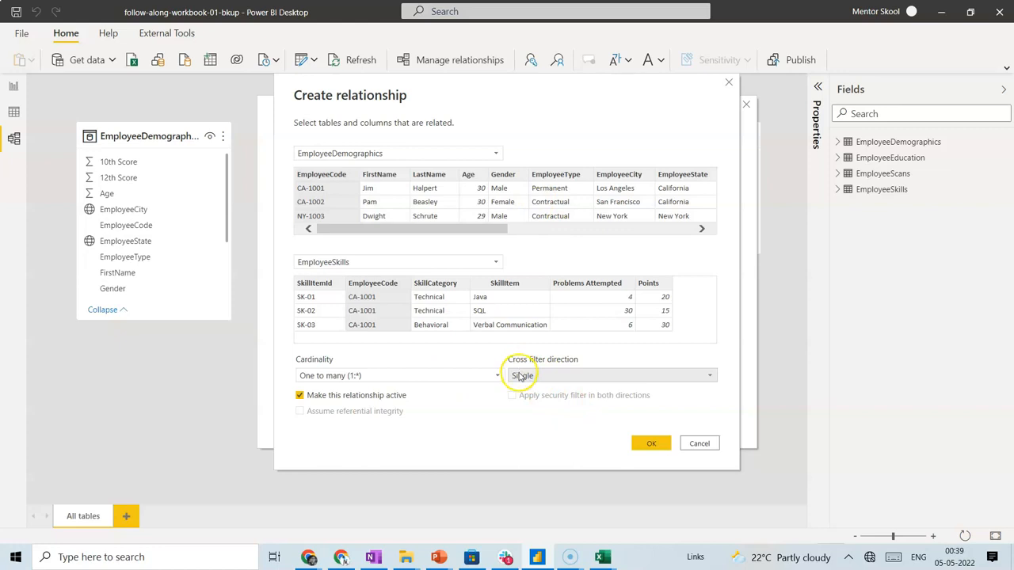
pyautogui.click(648, 450)
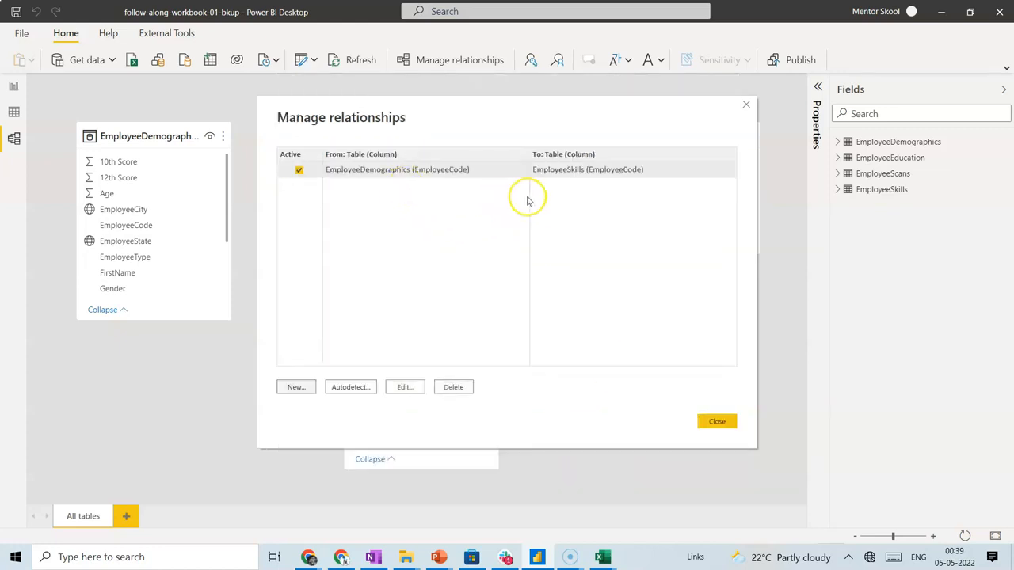
pyautogui.click(717, 421)
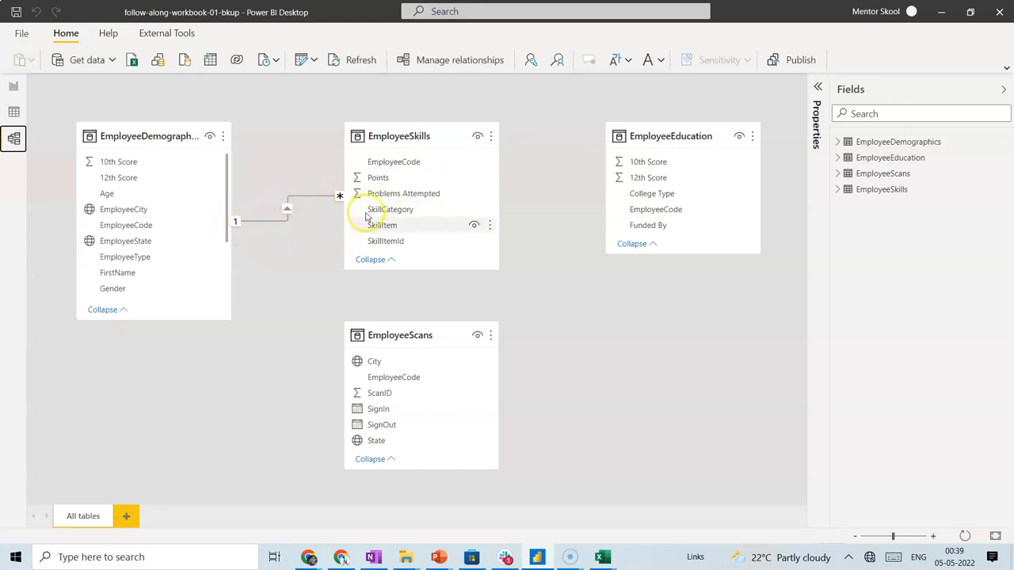
# Switch to employee-data.xlsx in Excel, review the hand-drawn table relationships on Sheet3, and return to Power BI Desktop.
pyautogui.moveTo(606, 559)
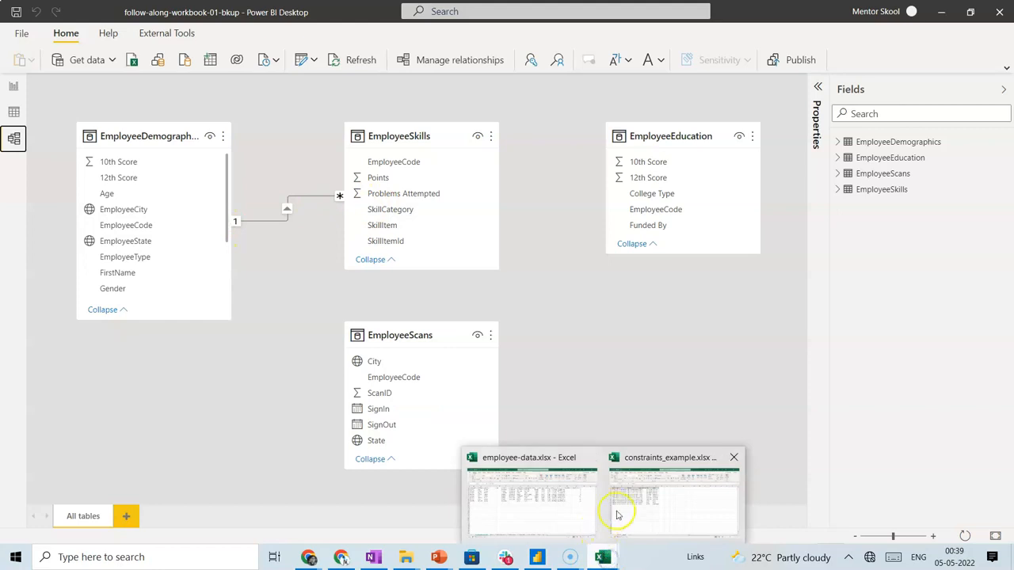
pyautogui.click(557, 511)
pyautogui.click(190, 520)
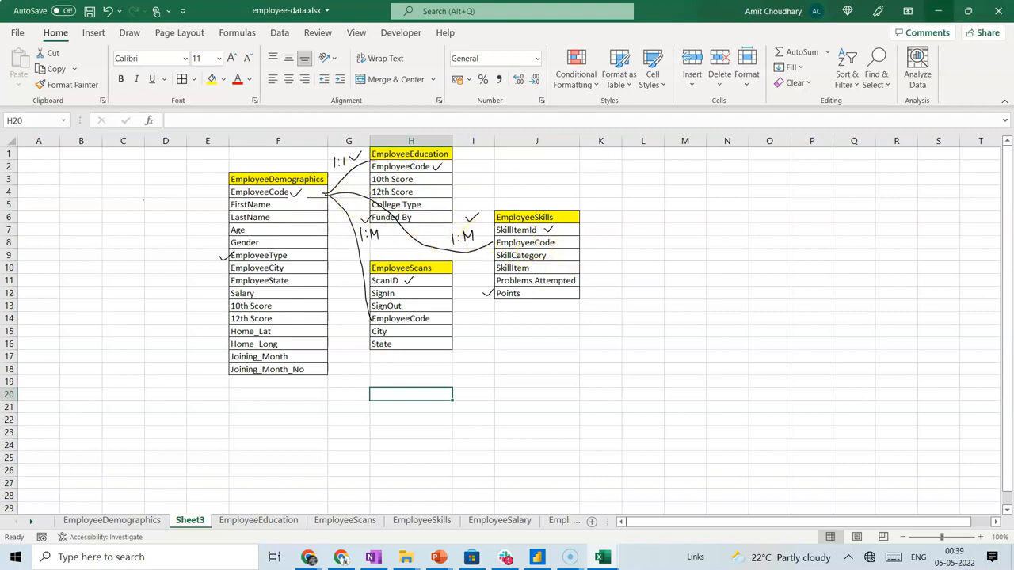
pyautogui.click(937, 12)
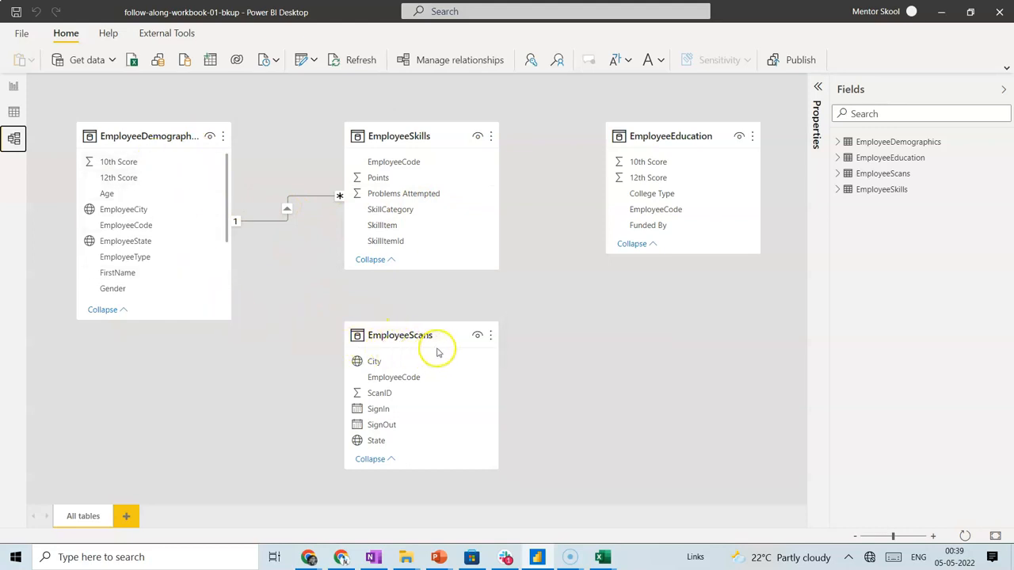
# Create an active one-to-many relationship from EmployeeDemographics to EmployeeScans on EmployeeCode with single cross filter direction.
pyautogui.click(456, 70)
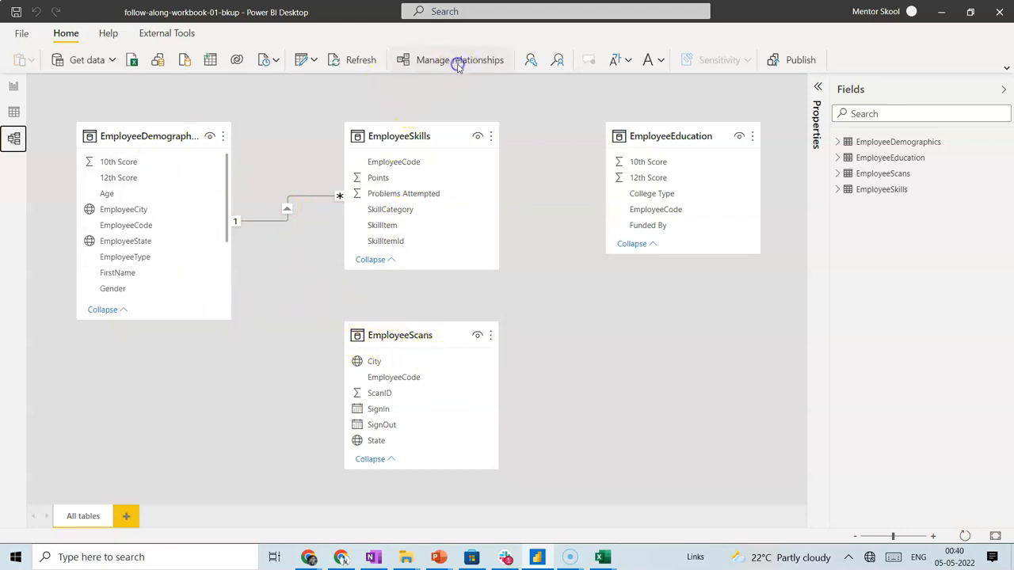
pyautogui.click(293, 387)
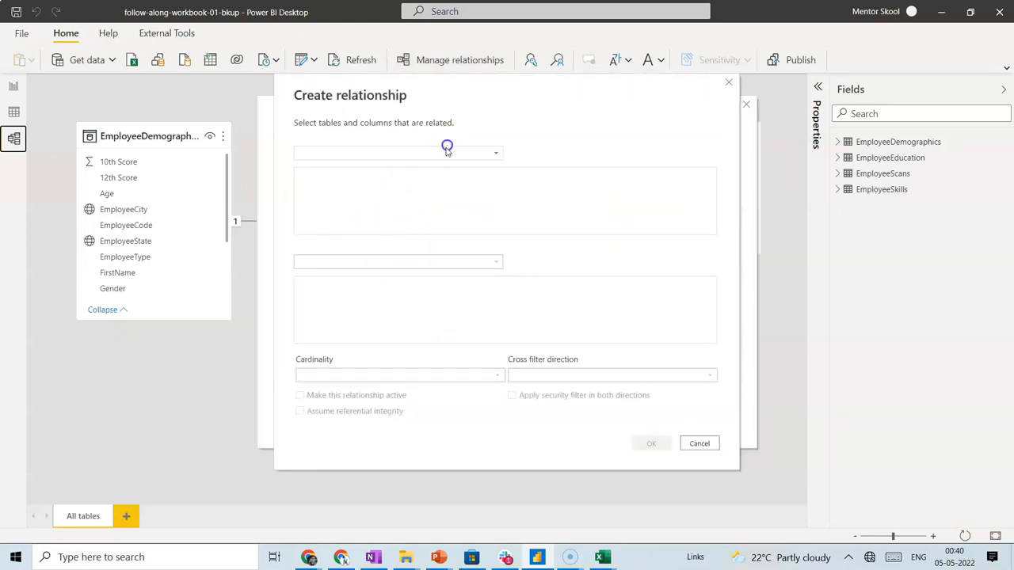
pyautogui.click(439, 153)
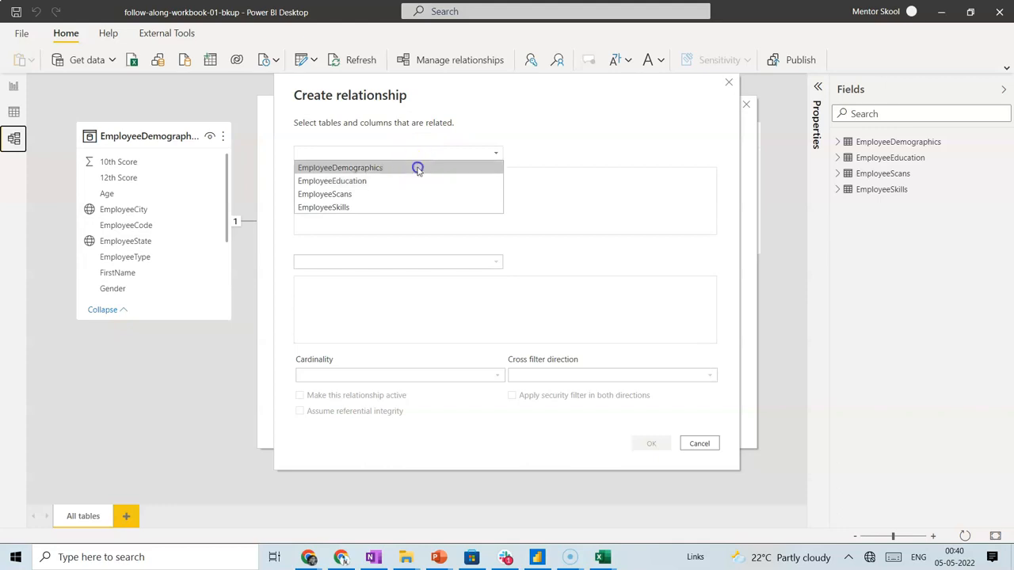
pyautogui.click(417, 169)
pyautogui.click(385, 264)
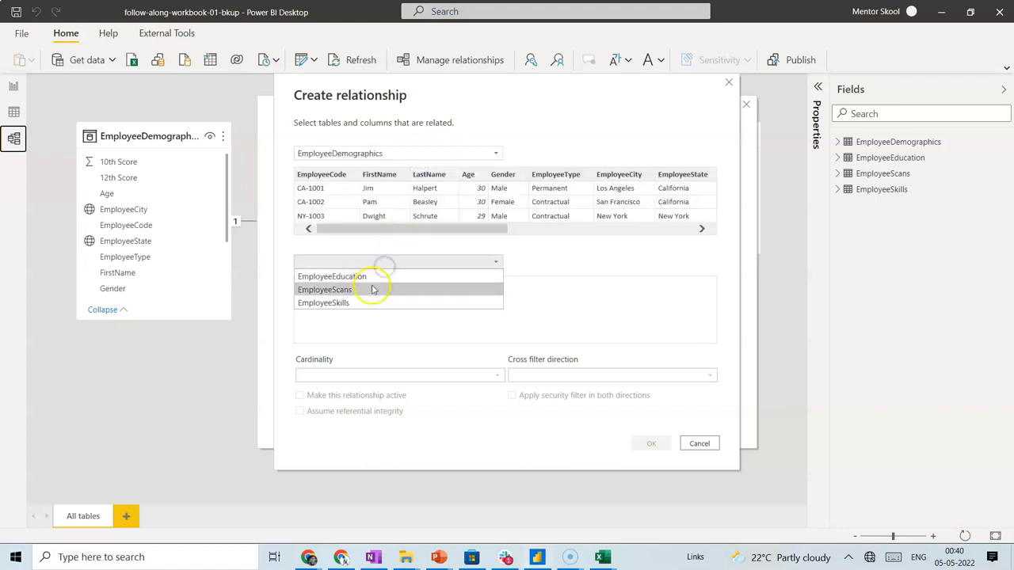
pyautogui.click(370, 290)
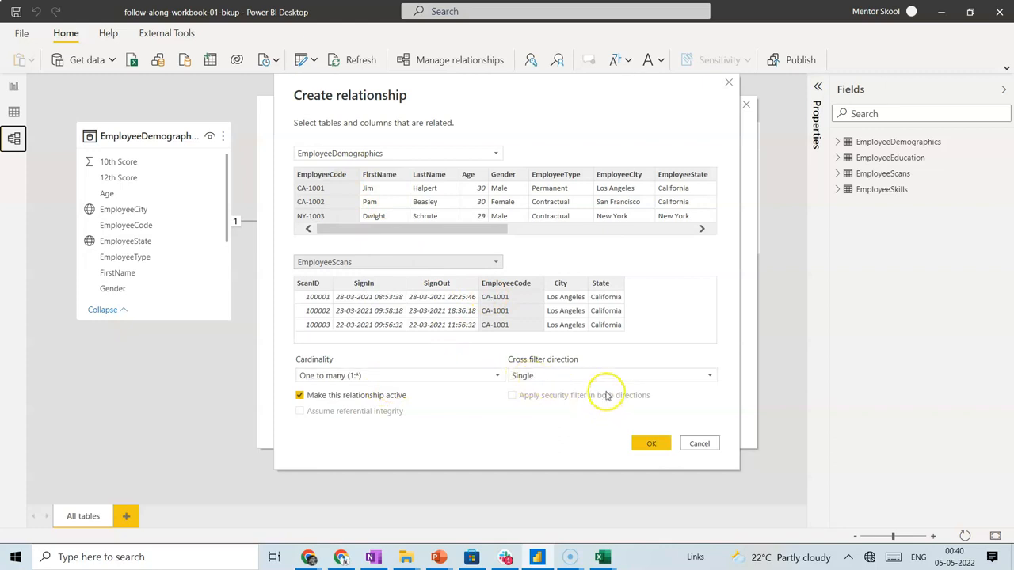
pyautogui.click(645, 444)
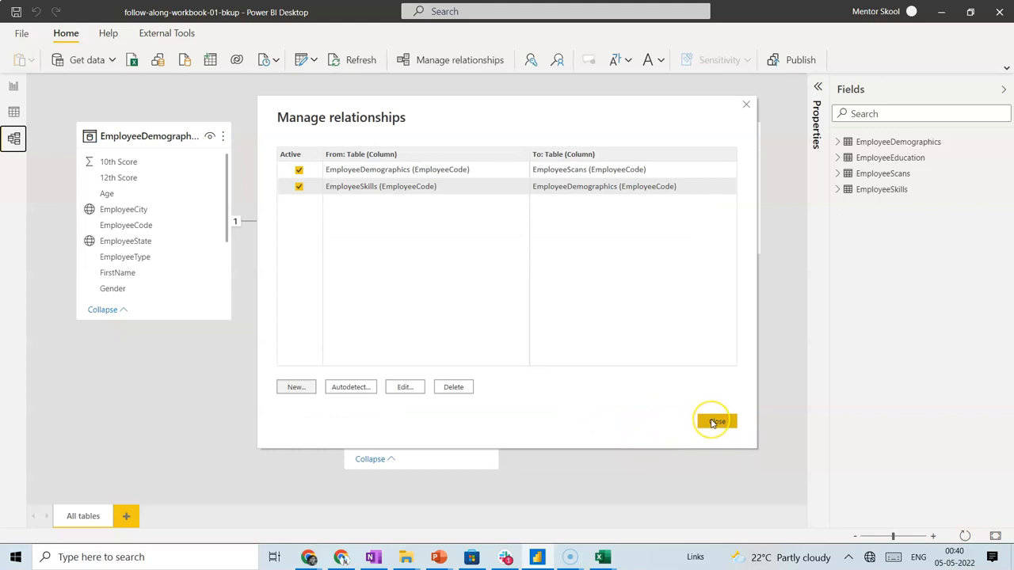
pyautogui.click(712, 422)
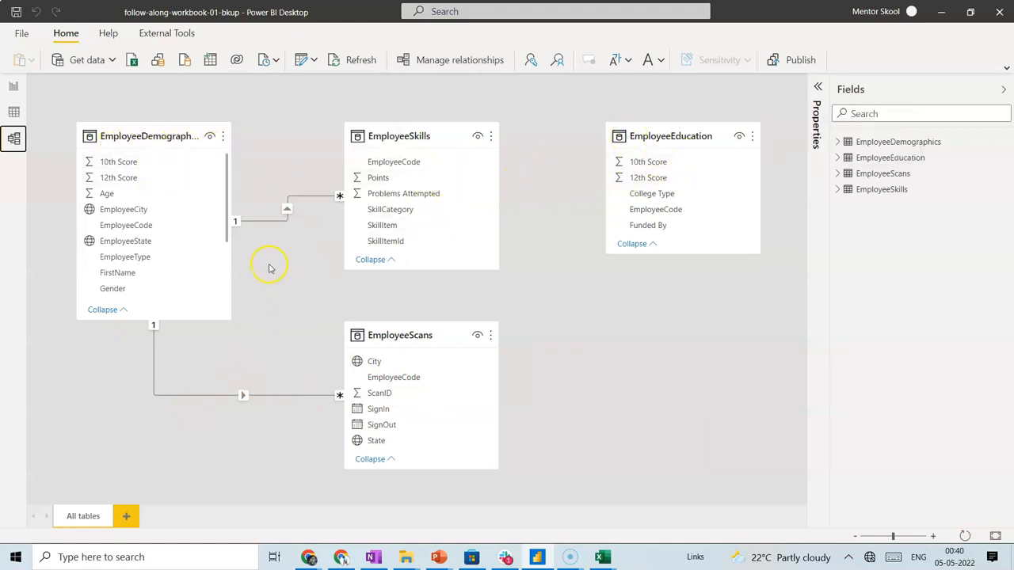
# Create an active one-to-one relationship between EmployeeDemographics and EmployeeEducation on EmployeeCode with cross filter direction Both.
pyautogui.click(459, 67)
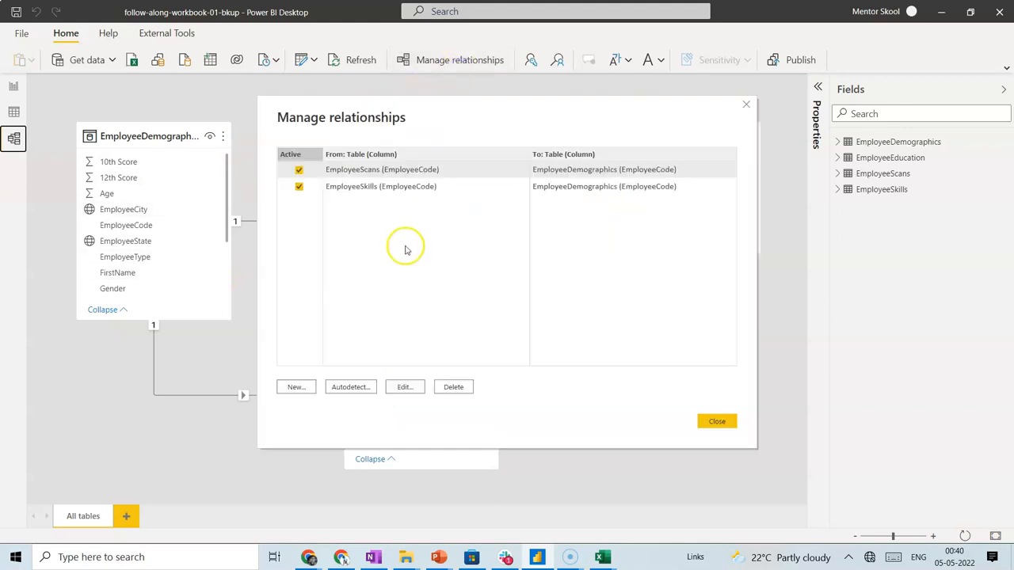
pyautogui.click(295, 386)
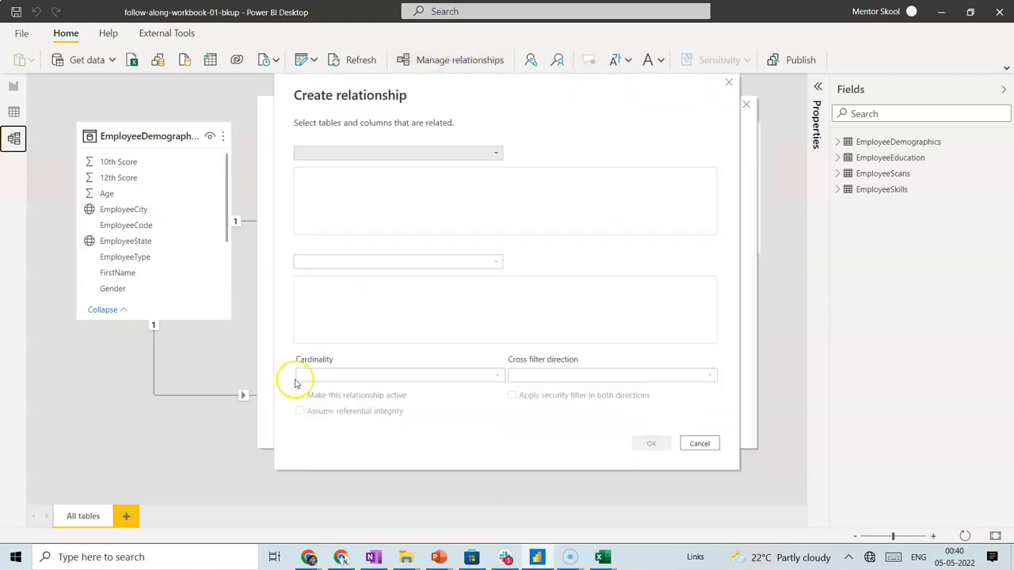
pyautogui.click(440, 150)
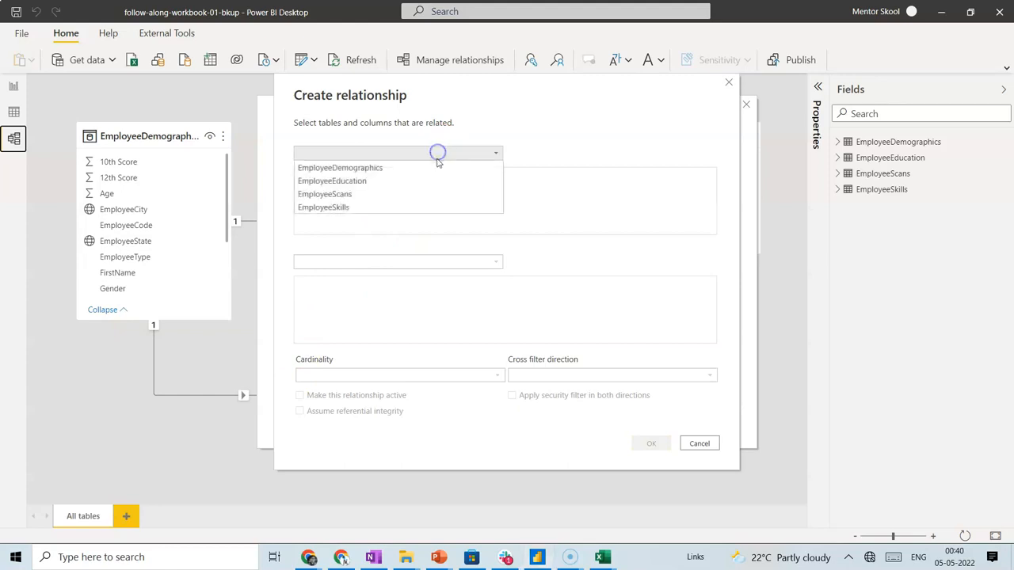
pyautogui.click(437, 163)
pyautogui.click(431, 263)
pyautogui.click(418, 274)
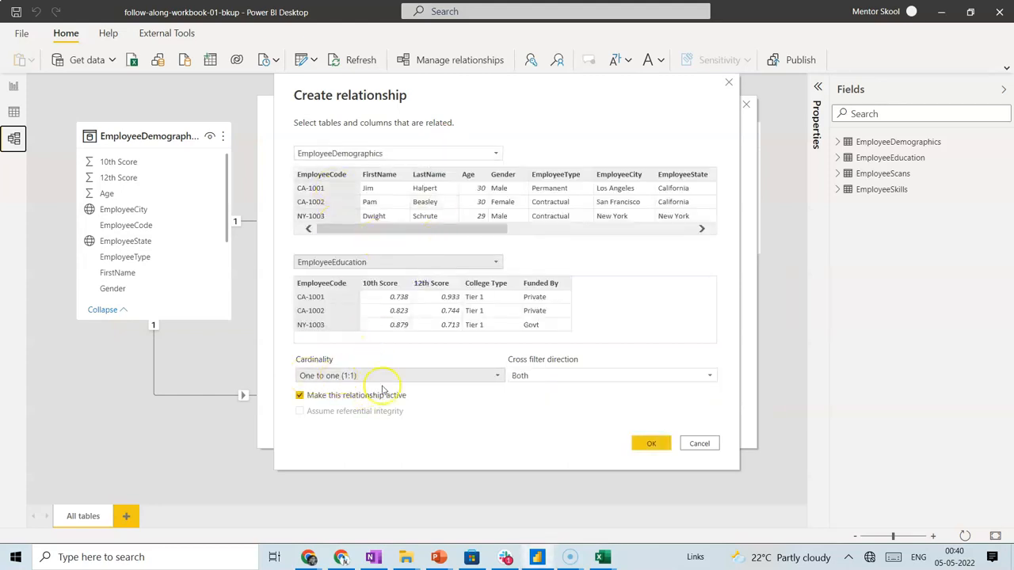
pyautogui.click(528, 377)
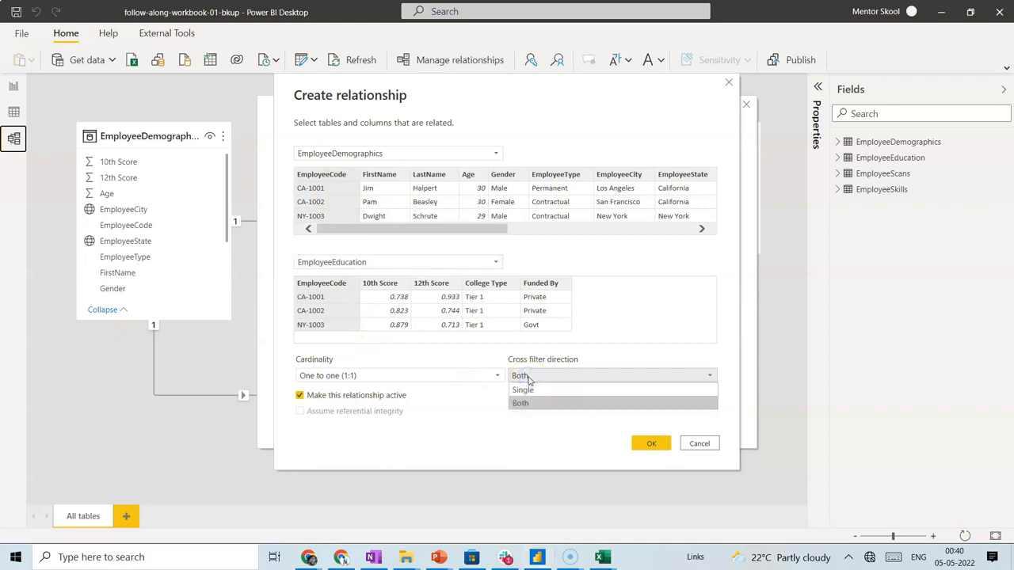
pyautogui.click(529, 379)
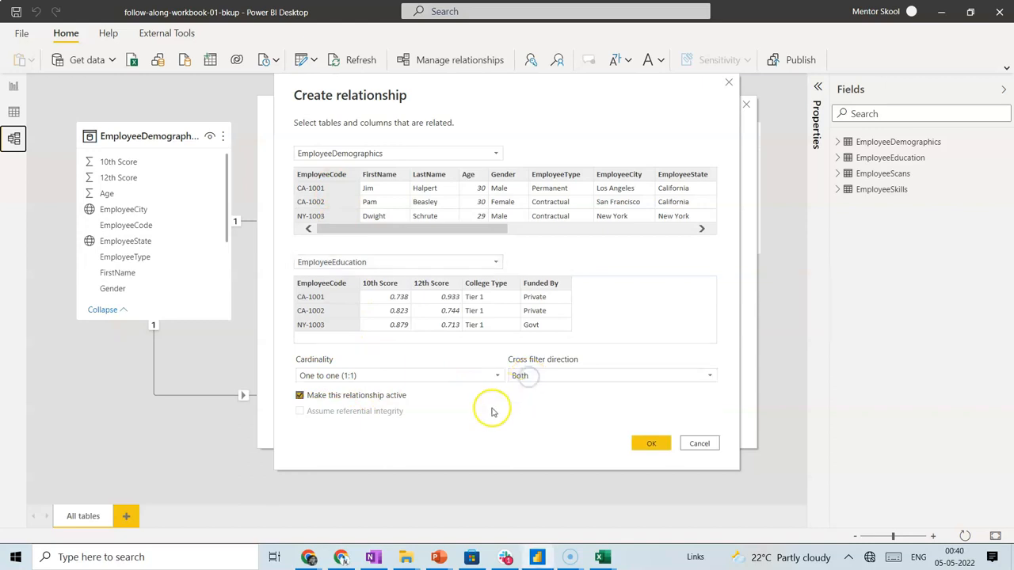
pyautogui.click(651, 442)
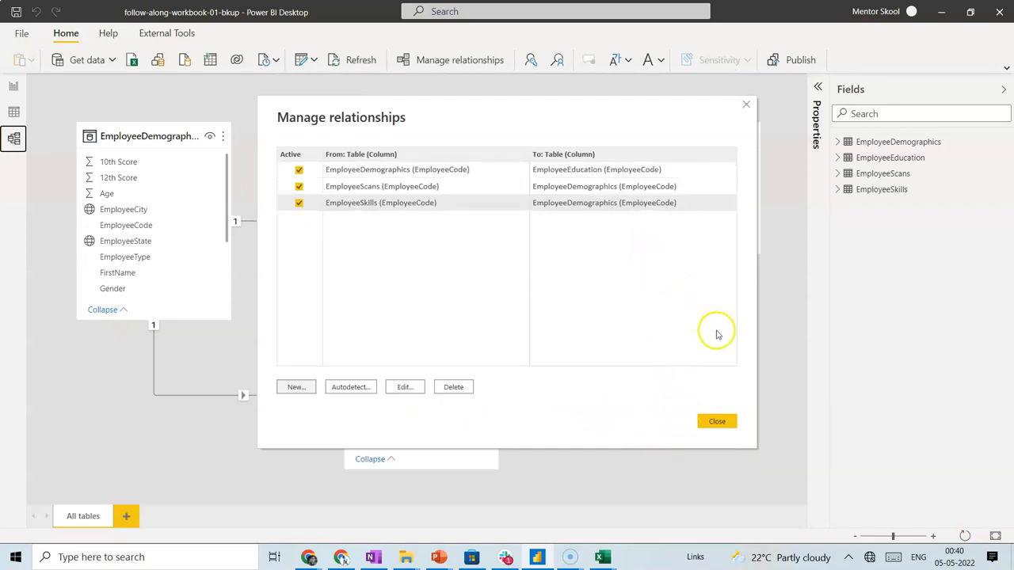
pyautogui.click(719, 421)
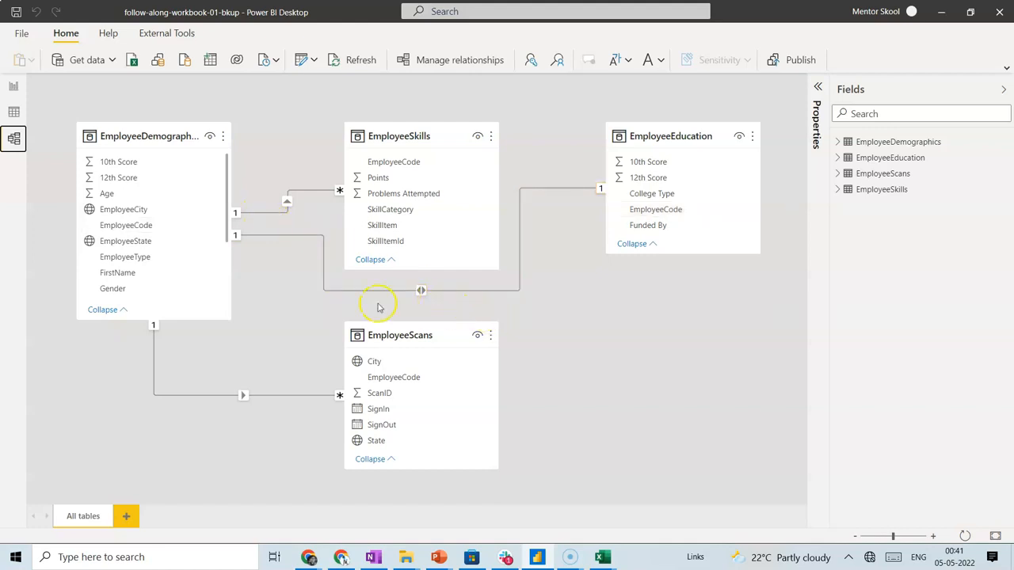
# In the Report view, check the Points of the Contractual and Permanent bars in the Points by EmployeeType chart.
pyautogui.click(13, 86)
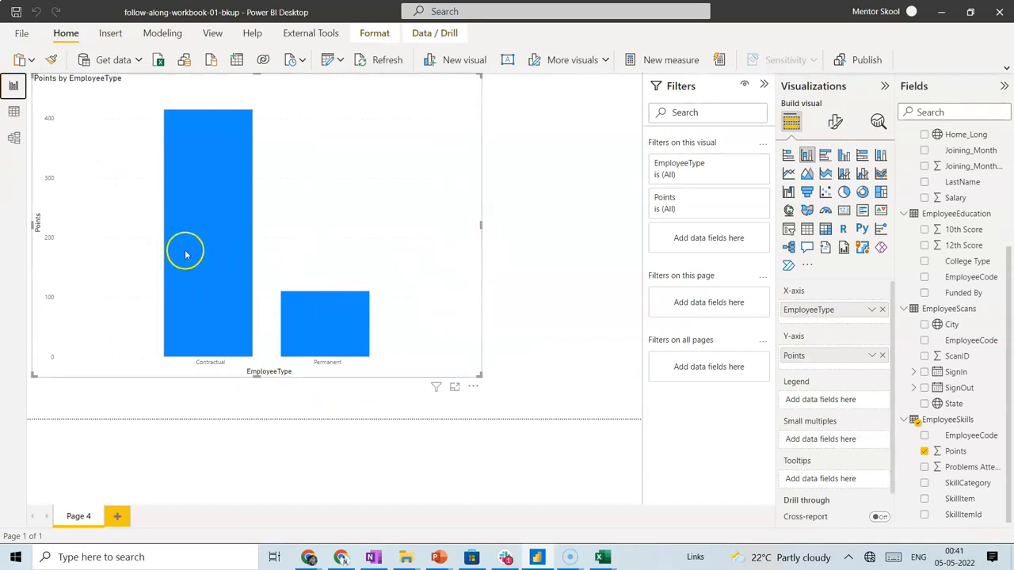
pyautogui.moveTo(206, 255)
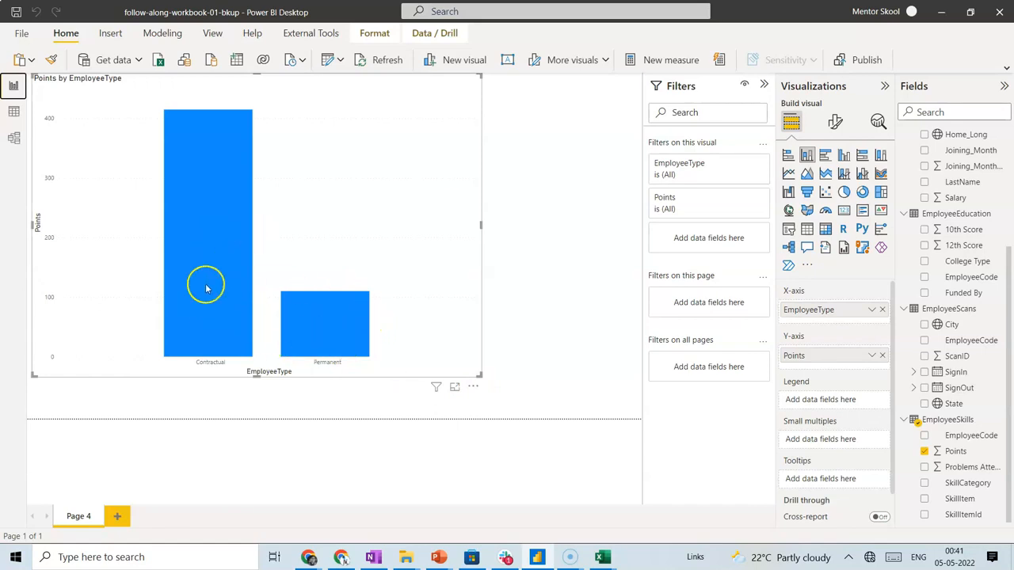
pyautogui.moveTo(302, 328)
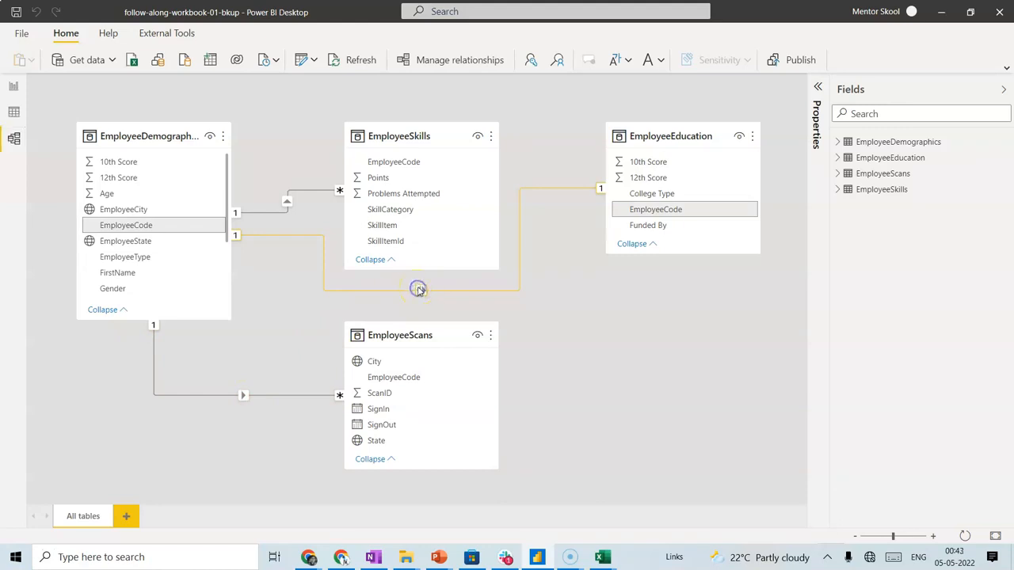
# Review the cardinality and cross filter direction of the EmployeeSkills, EmployeeScans and EmployeeEducation relationships without changing them.
pyautogui.click(470, 63)
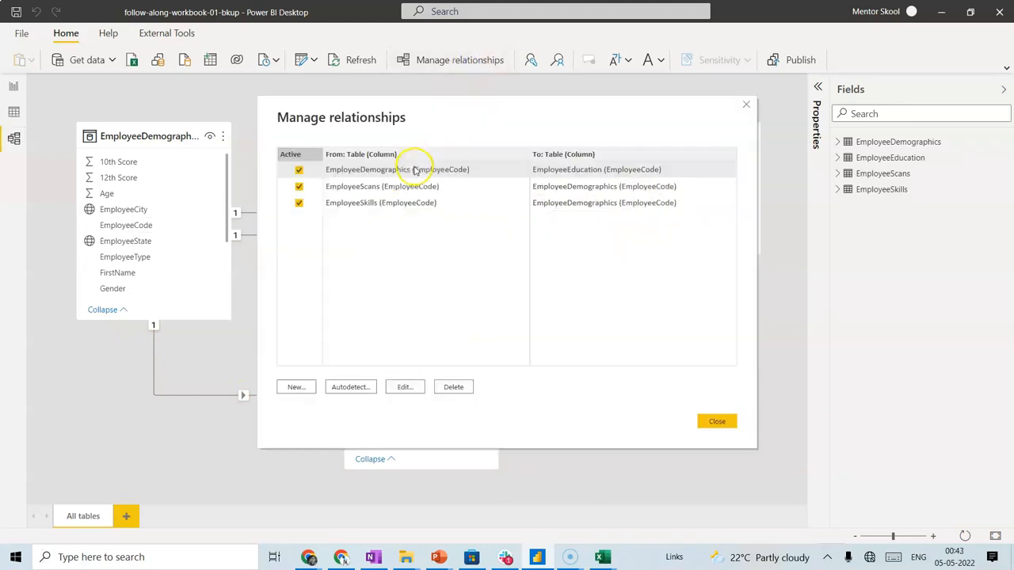
pyautogui.click(420, 201)
pyautogui.click(404, 388)
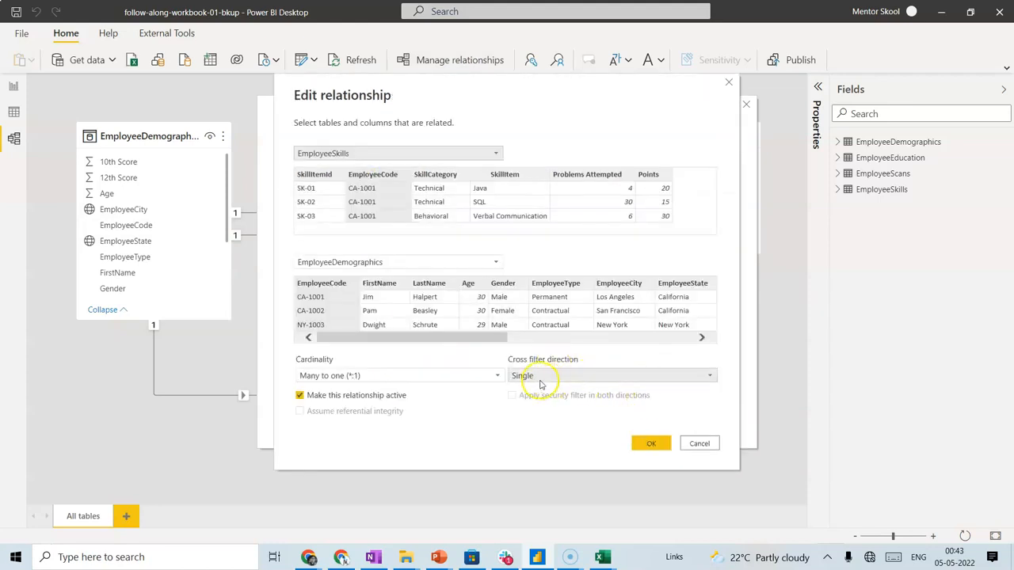
pyautogui.click(691, 445)
pyautogui.click(402, 187)
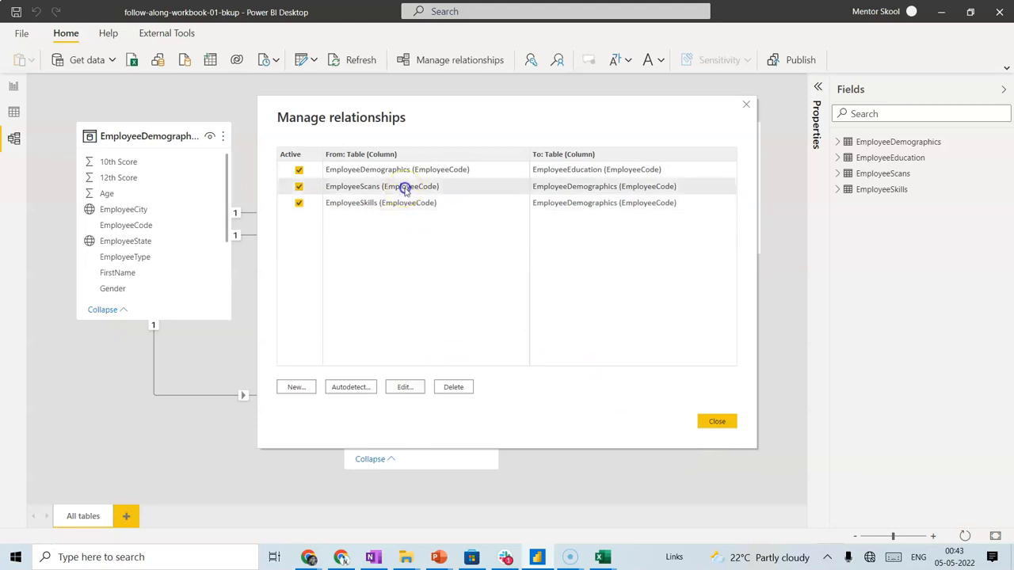
pyautogui.click(404, 387)
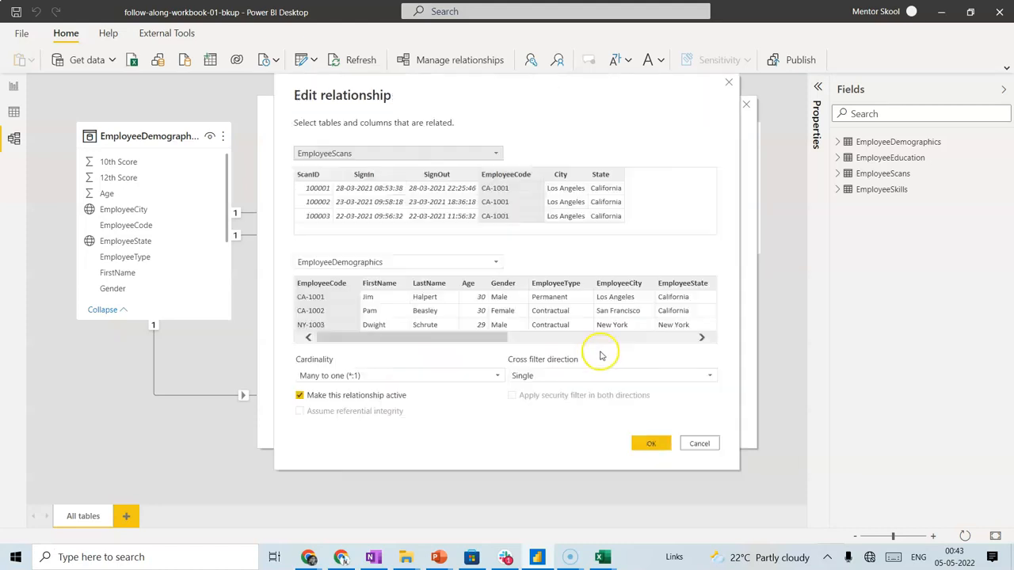
pyautogui.click(697, 446)
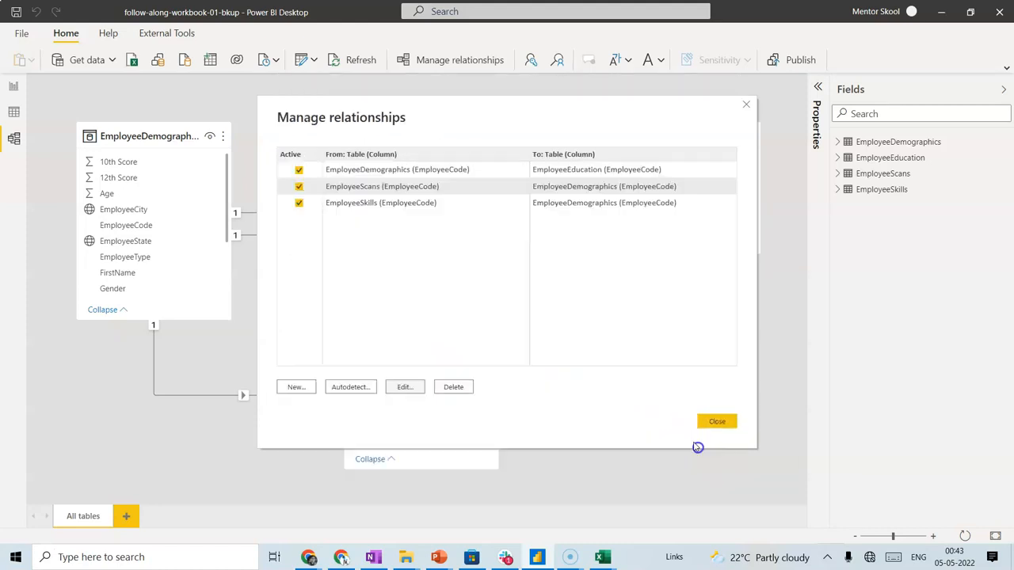
pyautogui.click(428, 170)
pyautogui.click(415, 388)
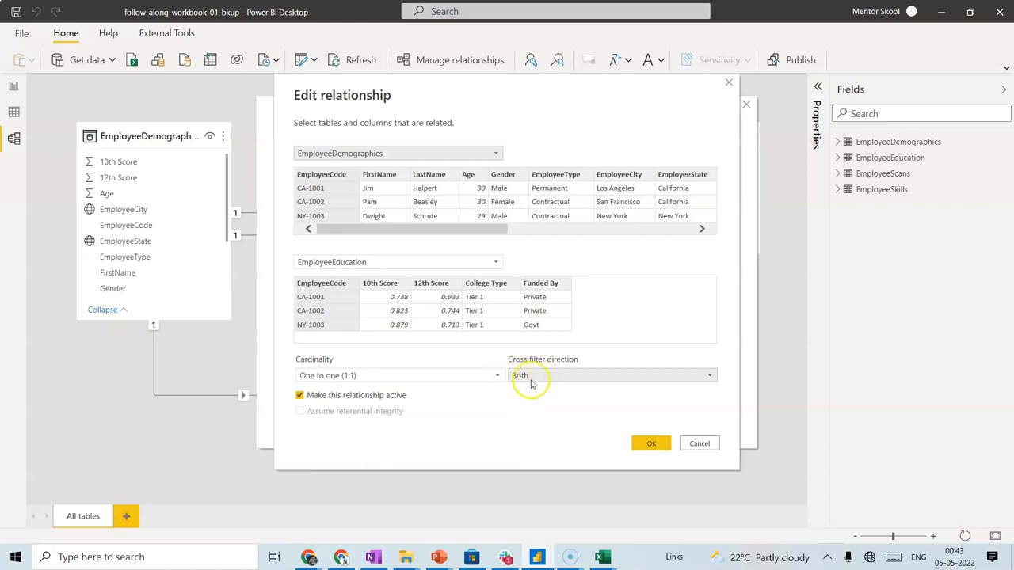
pyautogui.click(690, 443)
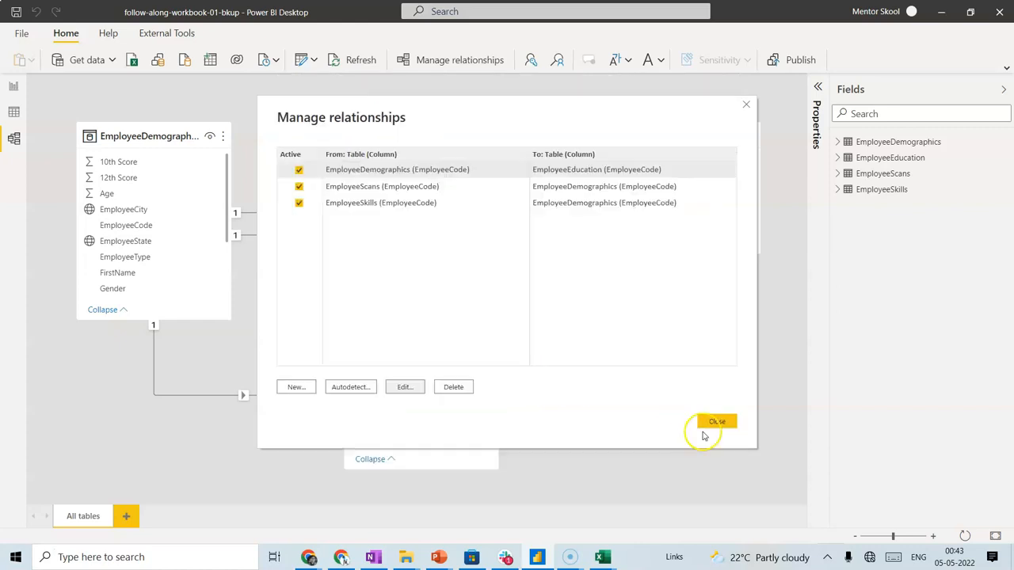
pyautogui.click(745, 106)
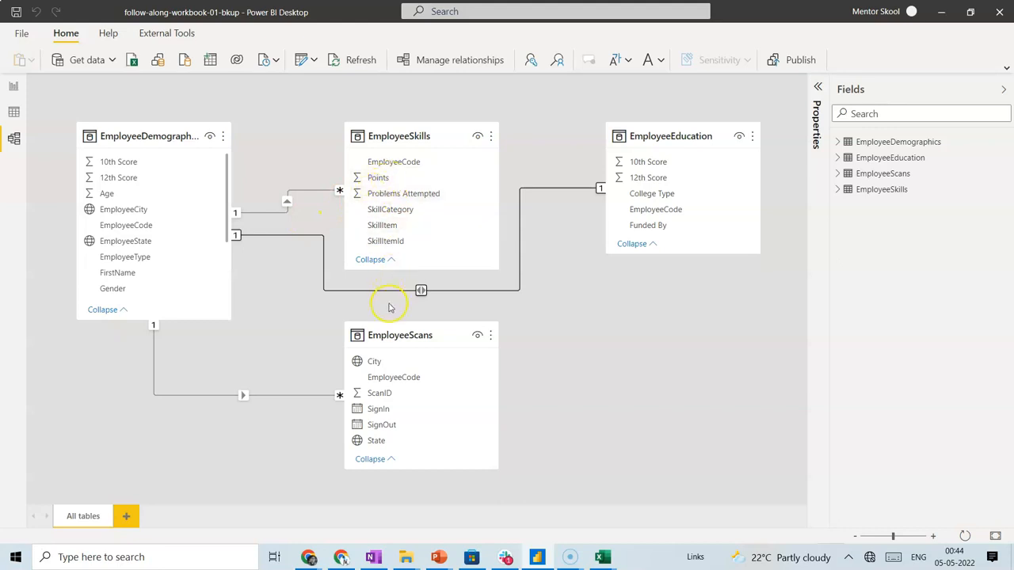
# Revisit the Points by EmployeeType chart in the Report view, and return to the Model view to examine the related tables.
pyautogui.moveTo(175, 145)
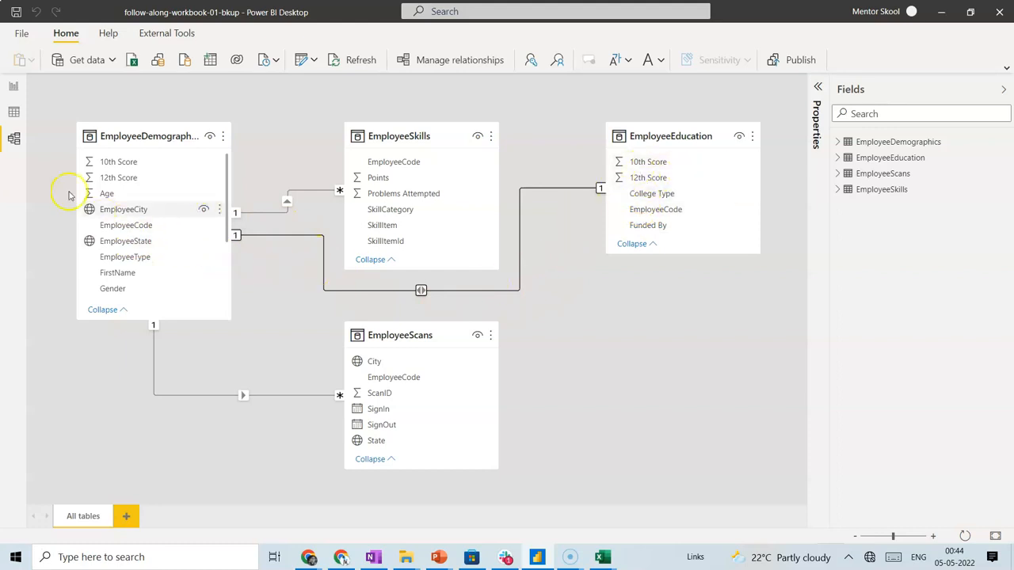
pyautogui.click(14, 87)
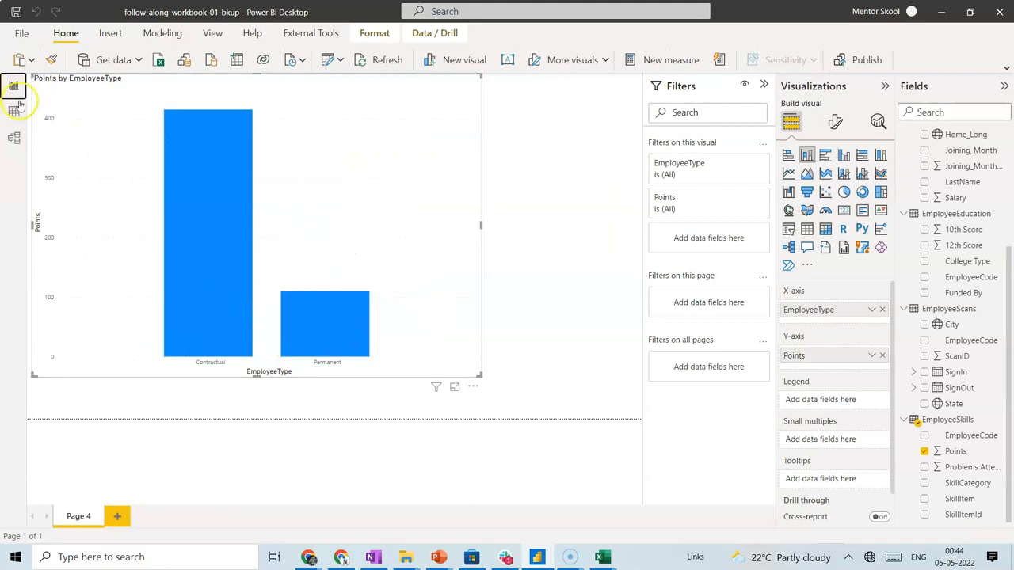
pyautogui.click(13, 138)
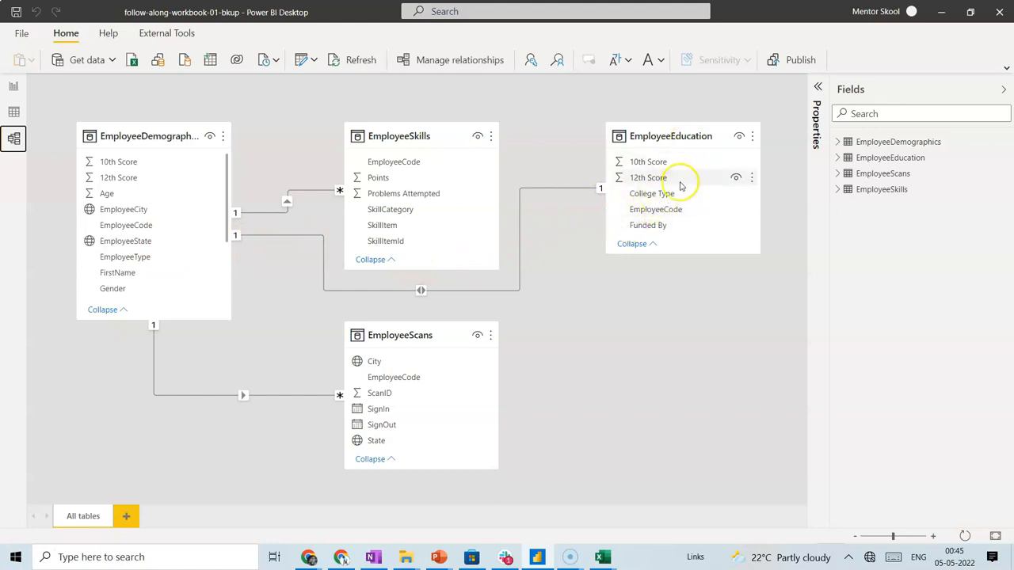
# In the report's column chart, replace Points on the Y-axis with the Average of 10th Score from EmployeeEducation.
pyautogui.click(13, 86)
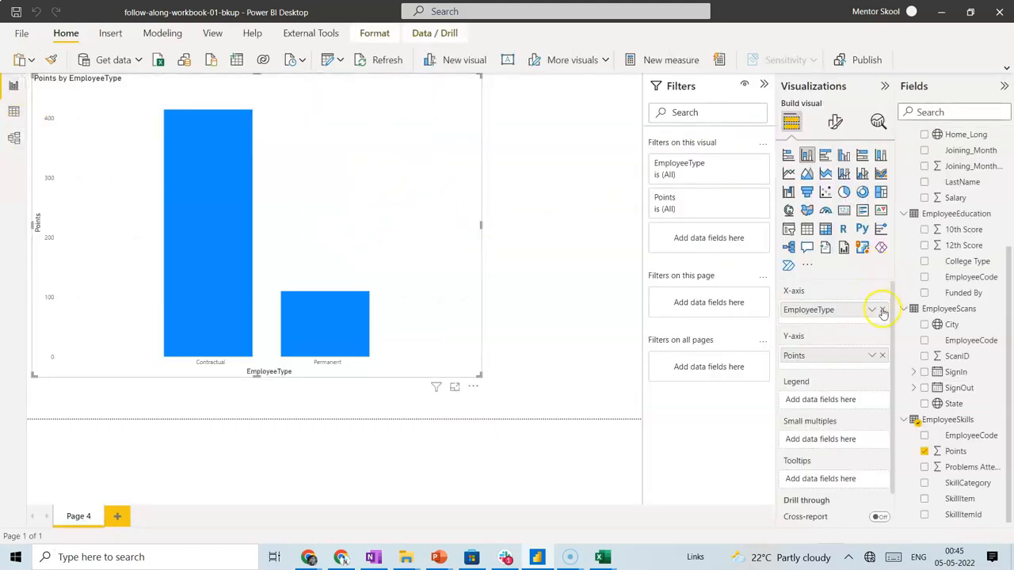
pyautogui.click(883, 356)
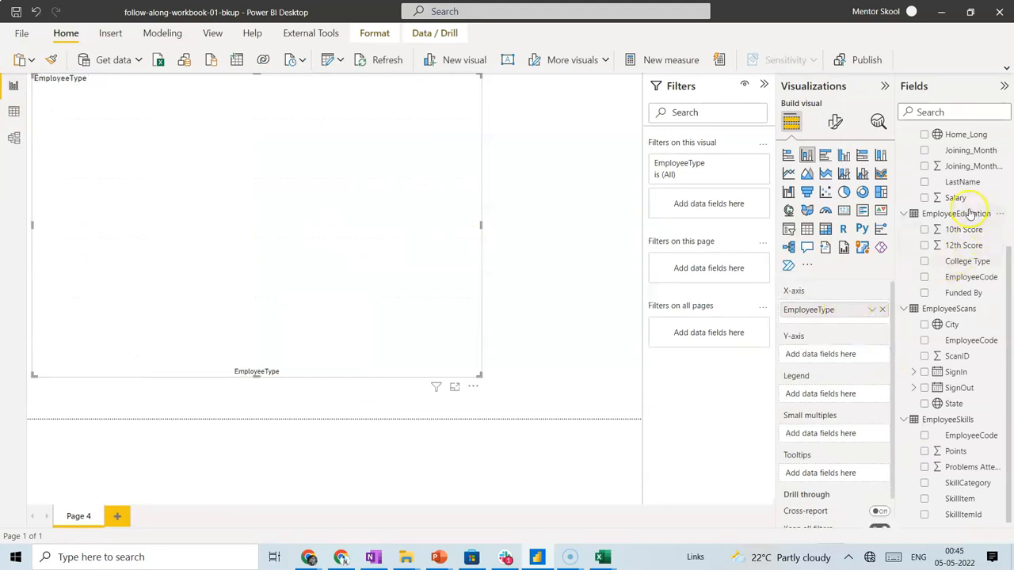
pyautogui.moveTo(970, 235); pyautogui.dragTo(841, 357)
pyautogui.click(870, 356)
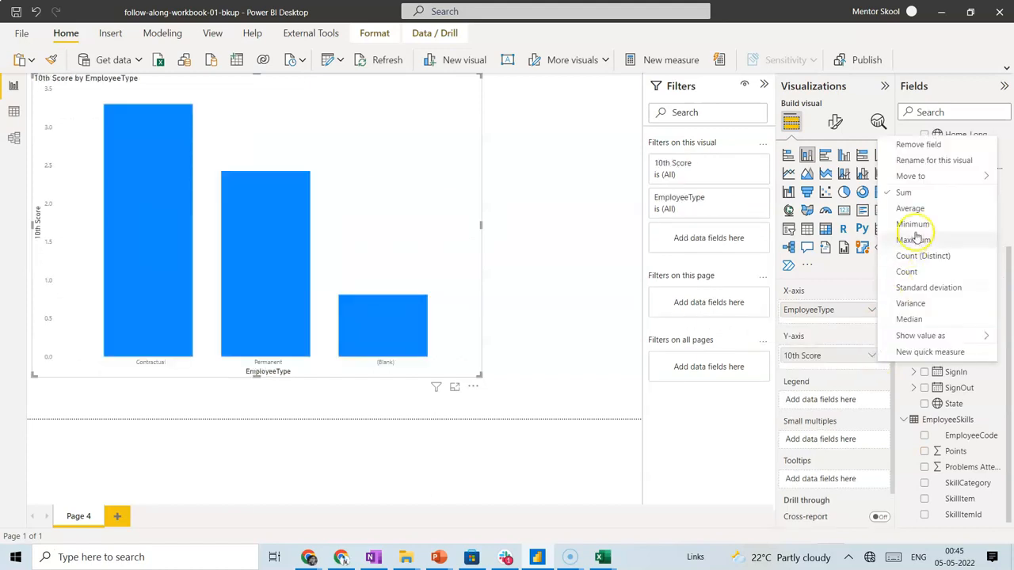
pyautogui.click(918, 208)
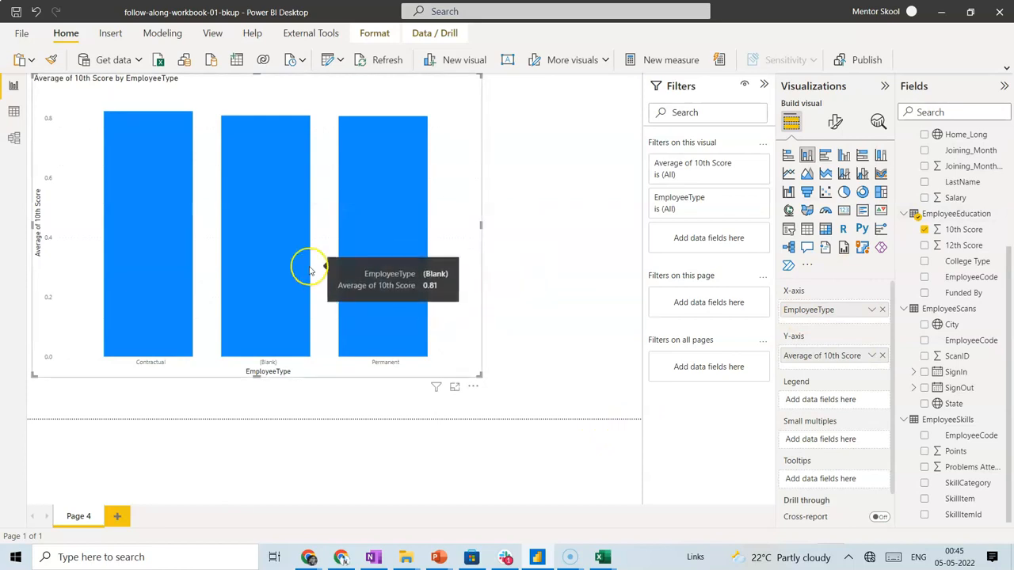
# Check the Contractual bar's average 10th Score, and return to the Model view.
pyautogui.moveTo(168, 256)
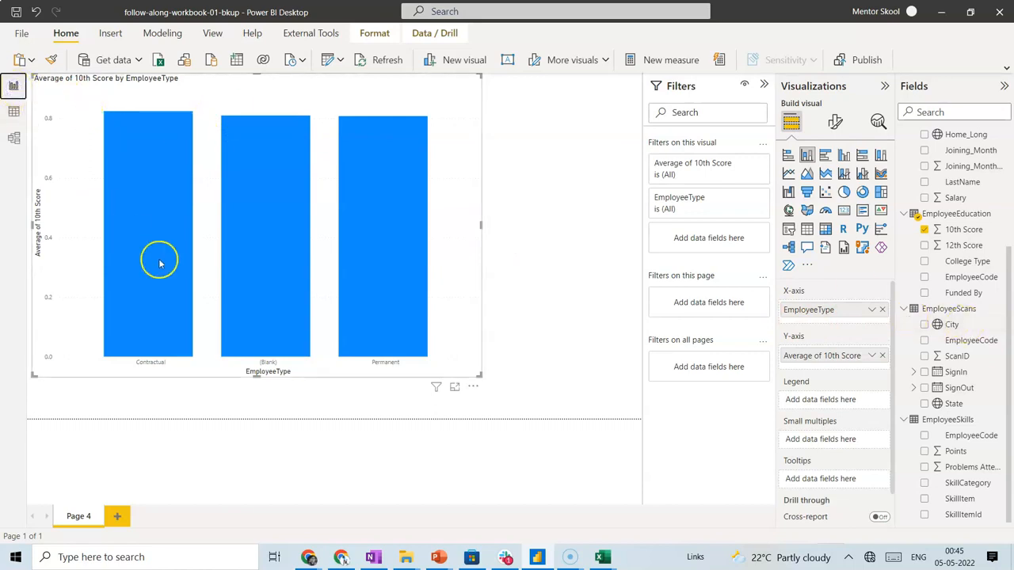
pyautogui.click(13, 138)
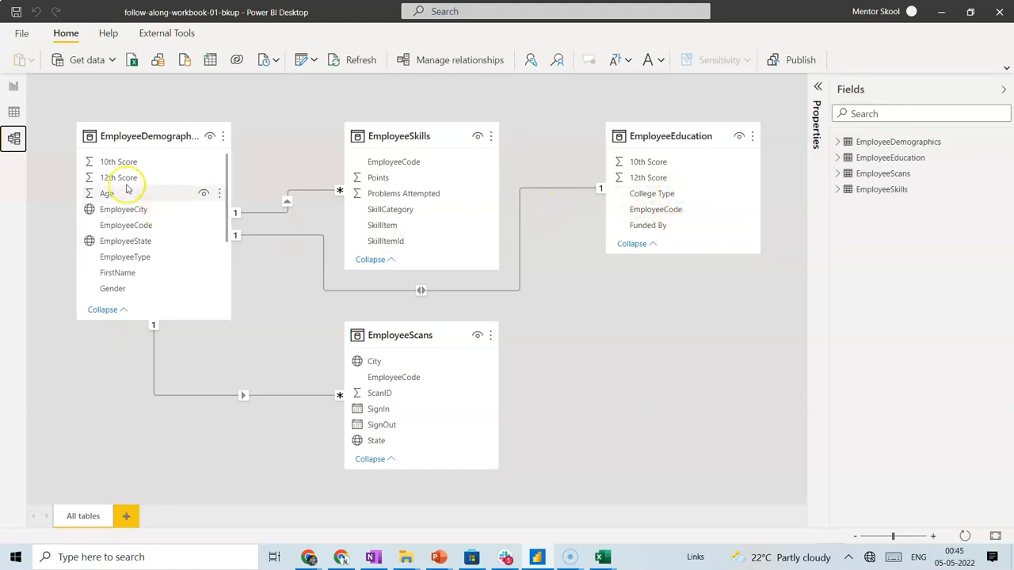
# Rebuild the report's column chart to show Age from EmployeeDemographics by Funded By from EmployeeEducation.
pyautogui.click(15, 90)
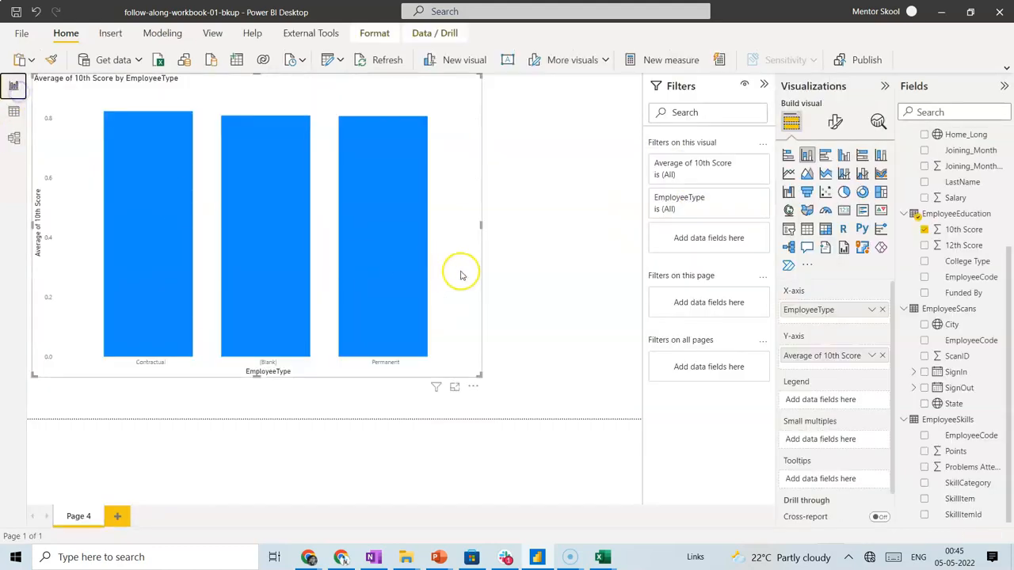
pyautogui.click(881, 310)
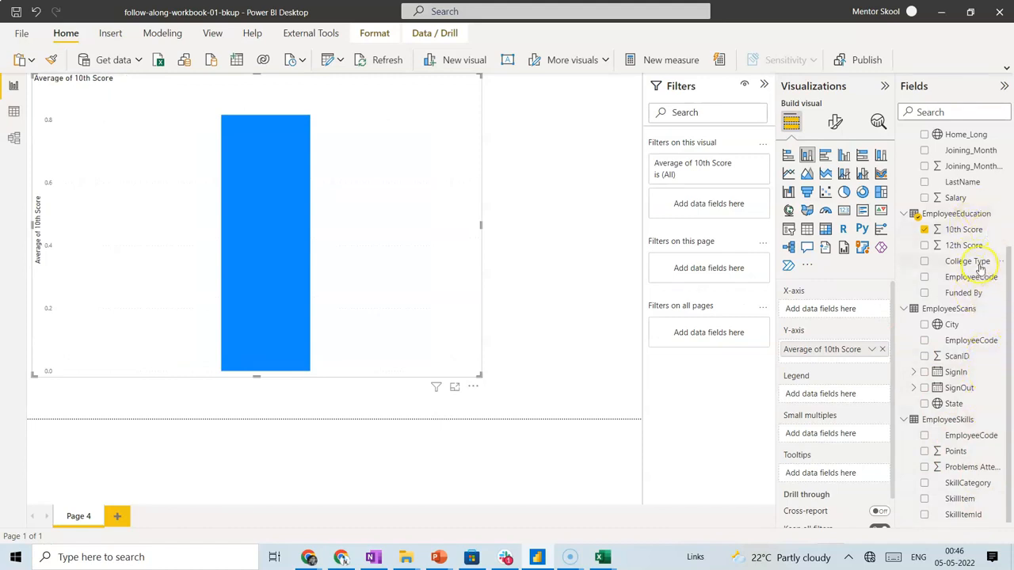
pyautogui.moveTo(961, 293); pyautogui.dragTo(844, 310)
pyautogui.click(882, 355)
pyautogui.moveTo(1010, 295); pyautogui.dragTo(822, 355)
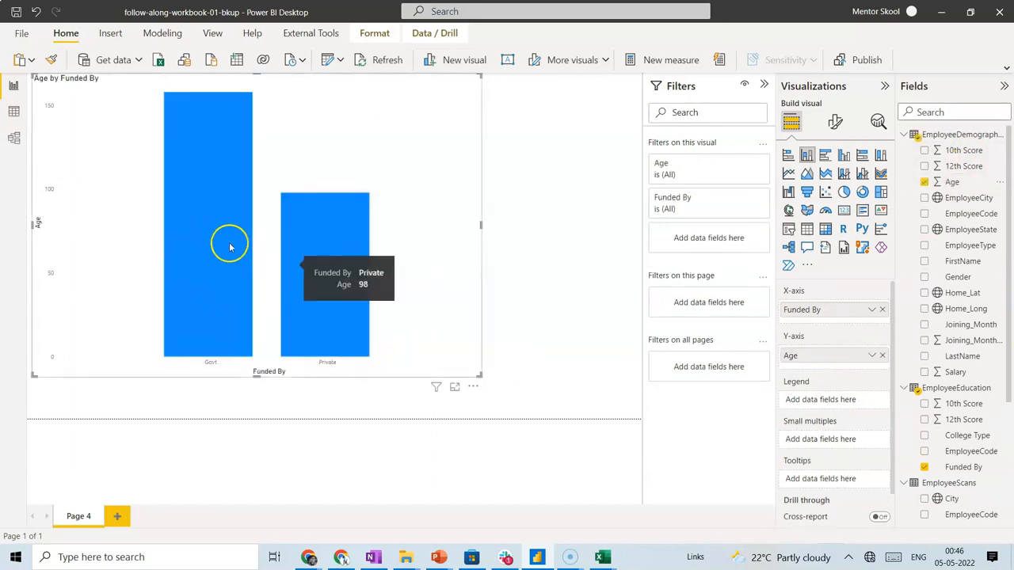
# Revisit the Model view, and change the report's column chart to show EmployeeSkills Points by EmployeeType.
pyautogui.click(11, 139)
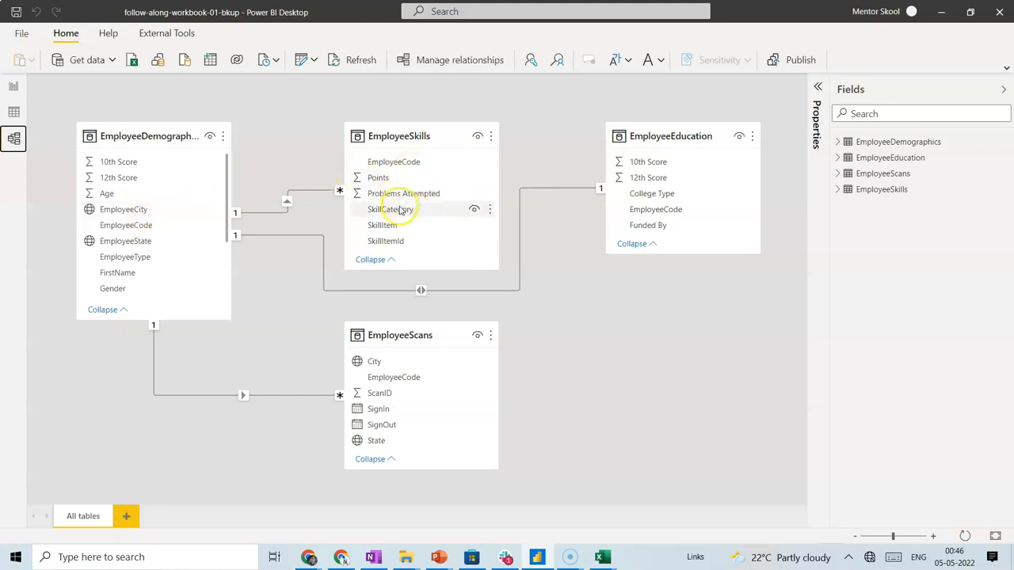
pyautogui.click(13, 89)
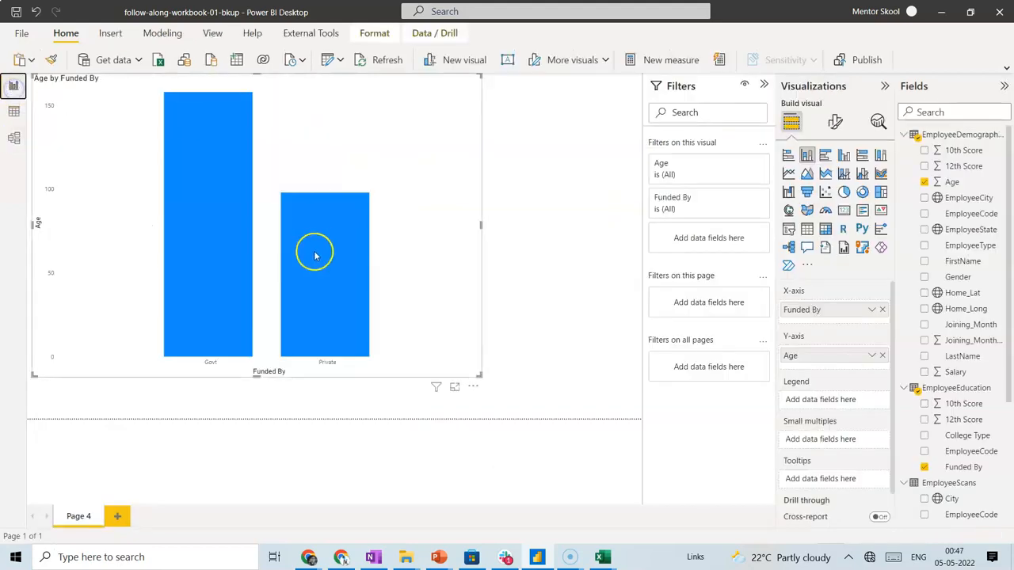
pyautogui.click(883, 311)
pyautogui.moveTo(967, 248); pyautogui.dragTo(843, 306)
pyautogui.click(882, 356)
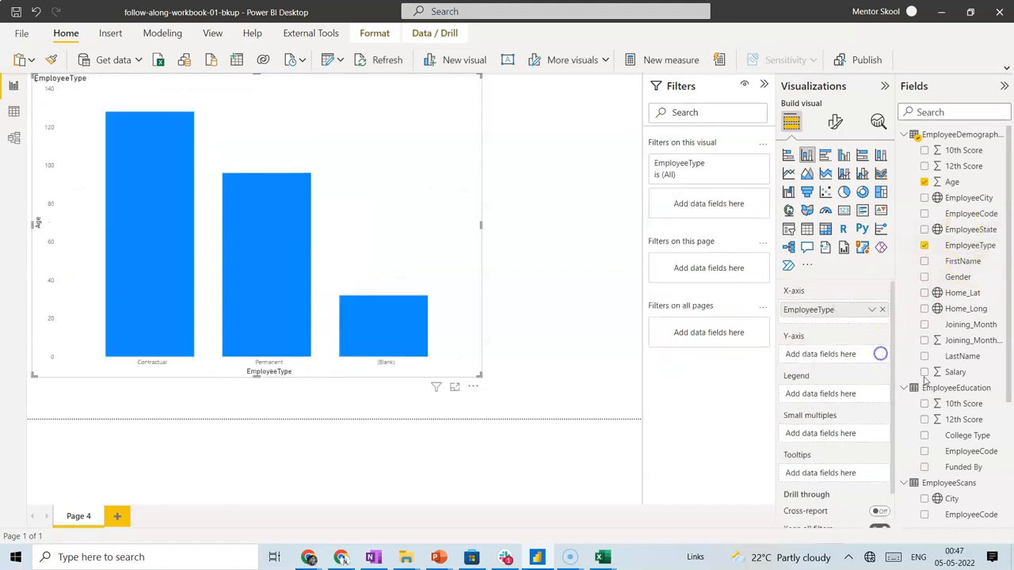
pyautogui.moveTo(1005, 389); pyautogui.dragTo(1010, 511)
pyautogui.moveTo(956, 451); pyautogui.dragTo(847, 358)
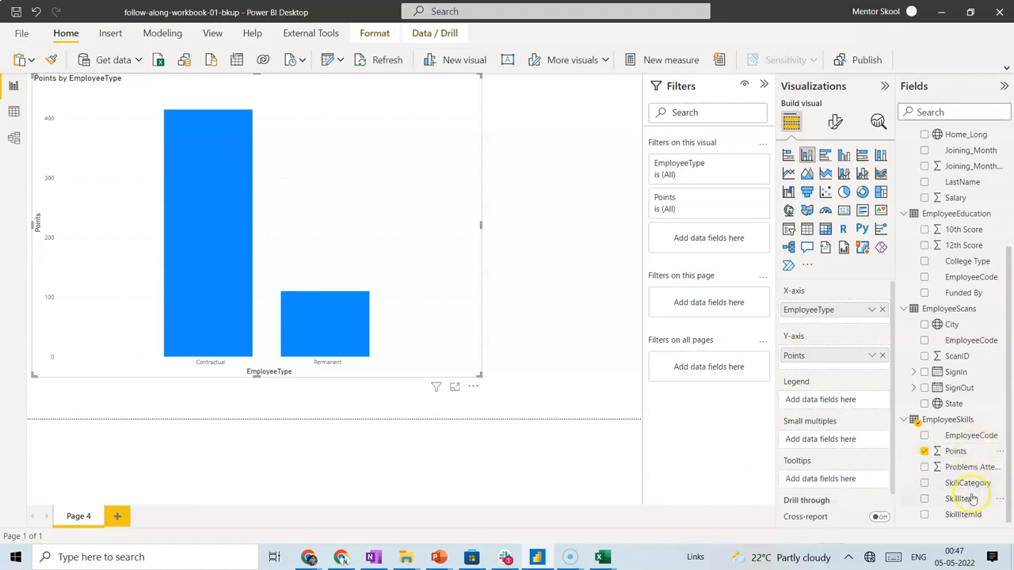
# Replace both chart fields with SkillCategory on the X-axis and the Average of Salary on the Y-axis.
pyautogui.moveTo(1010, 424); pyautogui.dragTo(1011, 297)
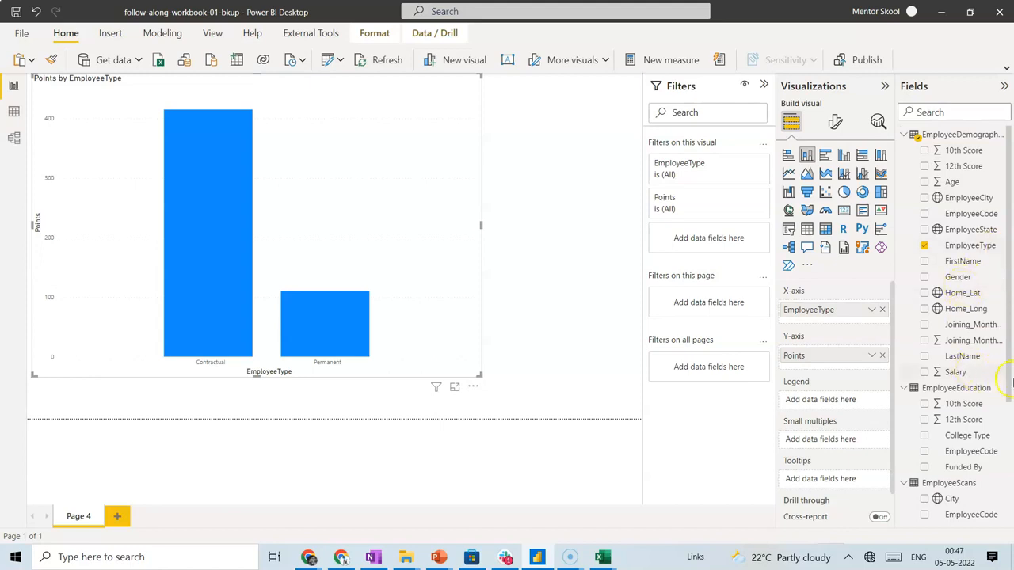
pyautogui.moveTo(1010, 379); pyautogui.dragTo(1010, 503)
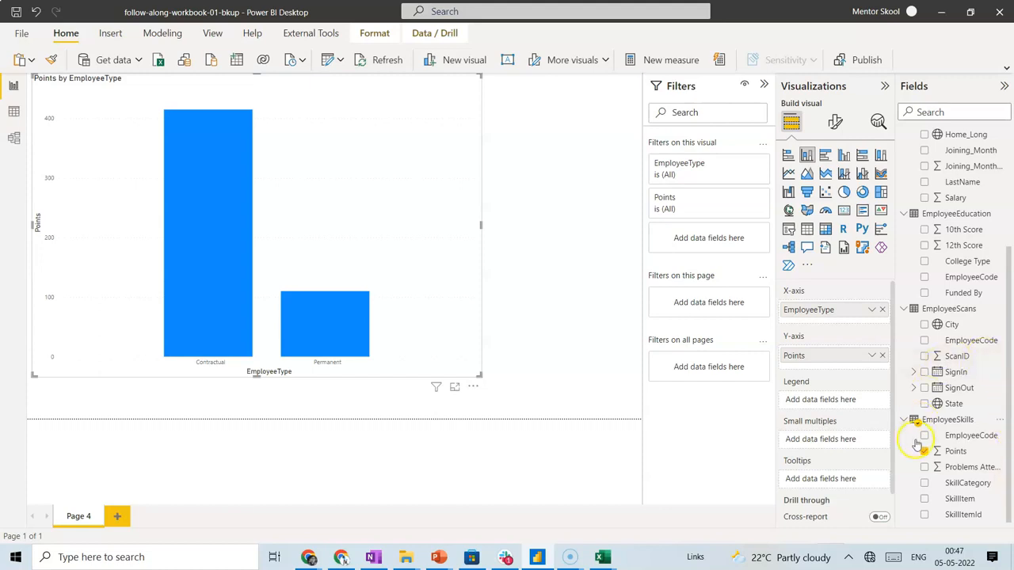
pyautogui.click(882, 310)
pyautogui.click(885, 351)
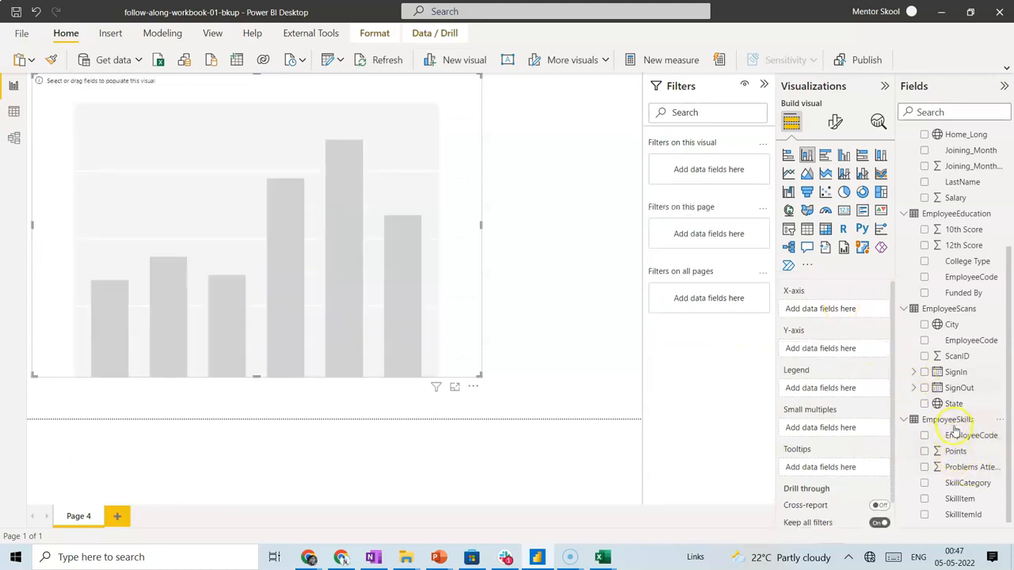
pyautogui.moveTo(970, 484); pyautogui.dragTo(847, 309)
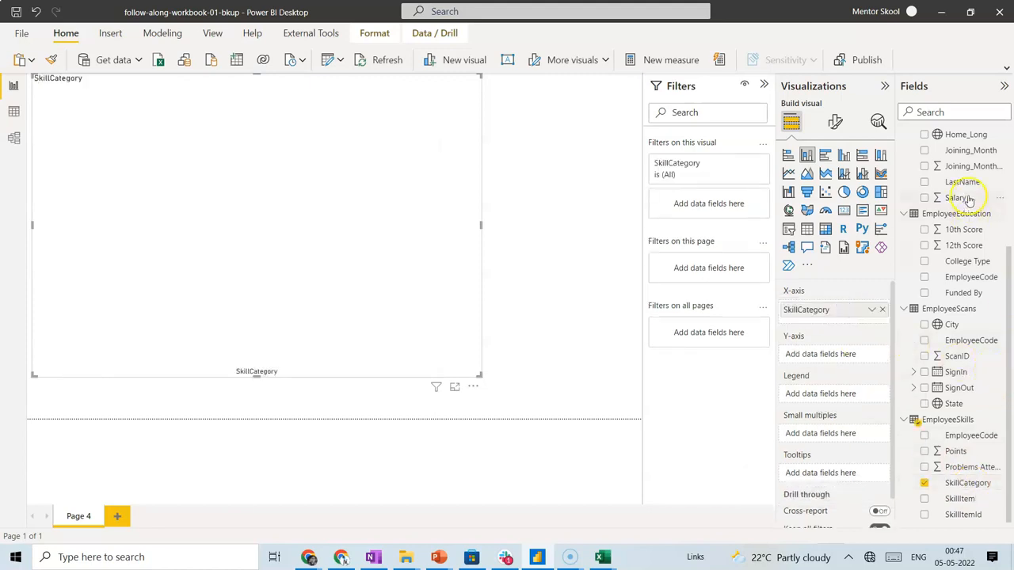
pyautogui.scroll(4, 1010, 289)
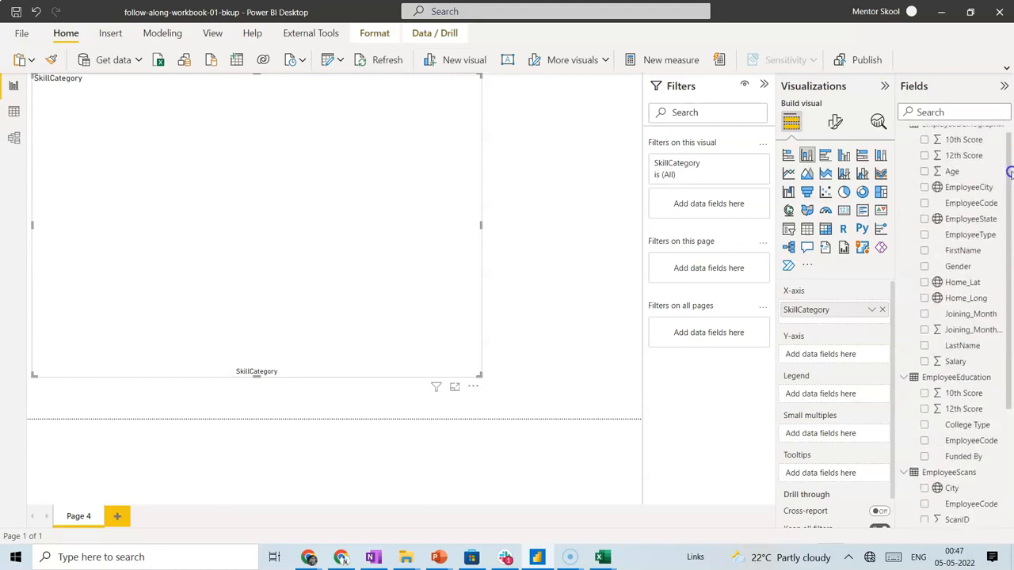
pyautogui.moveTo(959, 364); pyautogui.dragTo(829, 356)
pyautogui.click(871, 355)
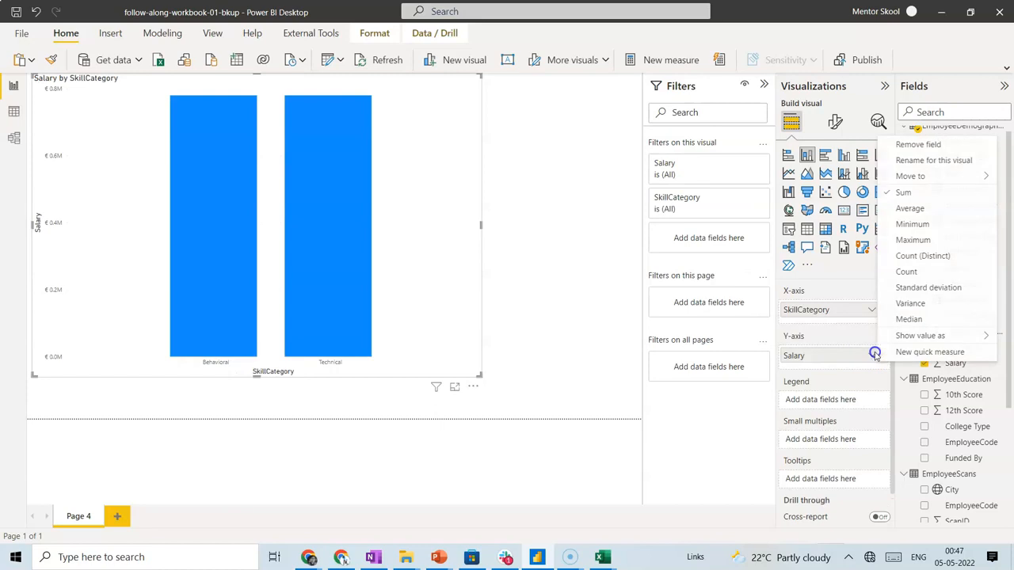
pyautogui.click(927, 206)
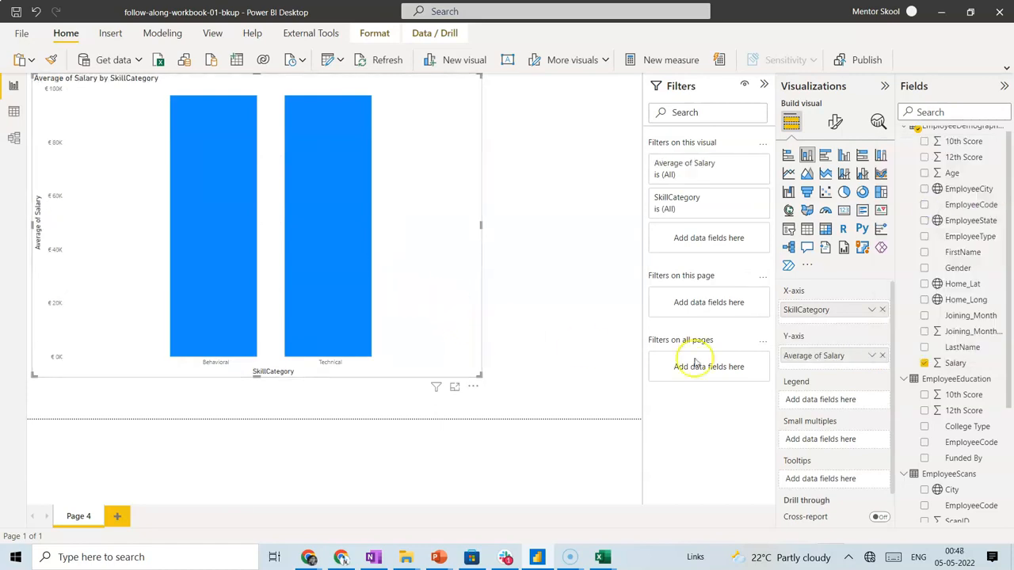
# Replace SkillCategory on the chart's X-axis with SkillItem from EmployeeSkills.
pyautogui.click(882, 310)
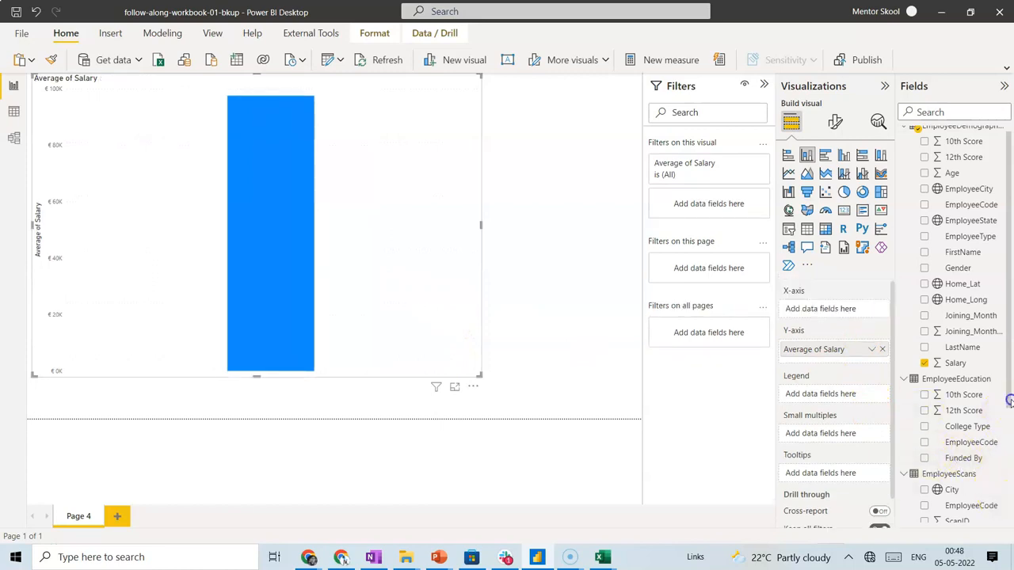
pyautogui.moveTo(1010, 401); pyautogui.dragTo(1010, 531)
pyautogui.moveTo(959, 498); pyautogui.dragTo(845, 312)
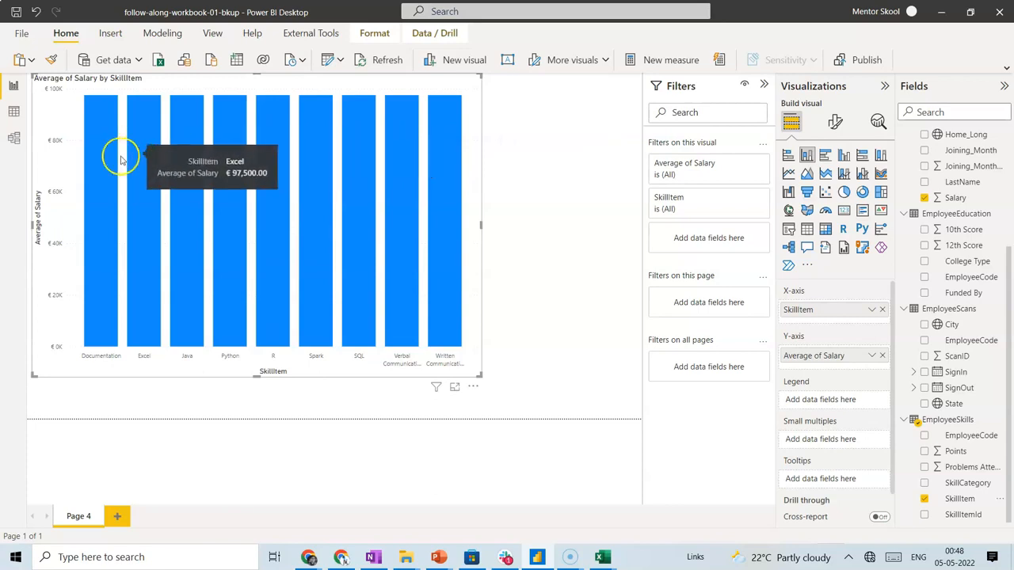
# Set the cross filter direction of the EmployeeDemographics–EmployeeSkills relationship to Both, and check the average salary chart in the Report view.
pyautogui.click(15, 139)
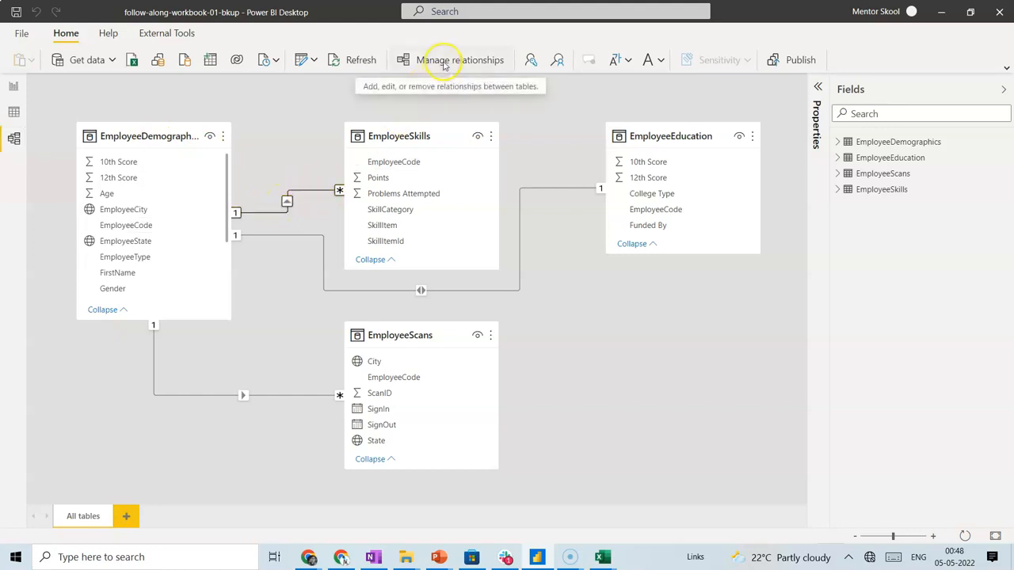
pyautogui.doubleClick(288, 204)
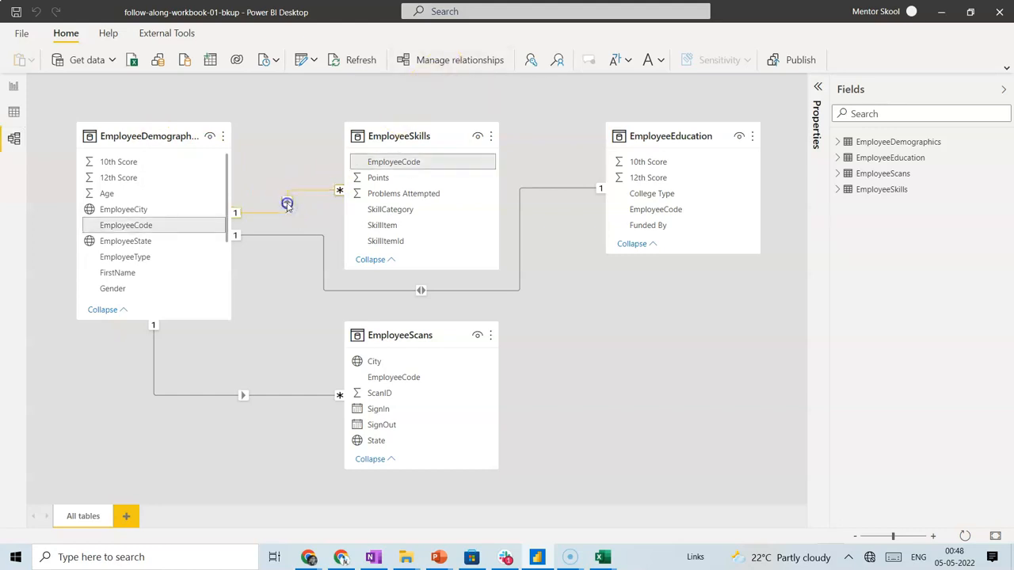
pyautogui.click(607, 375)
pyautogui.click(554, 400)
pyautogui.click(650, 444)
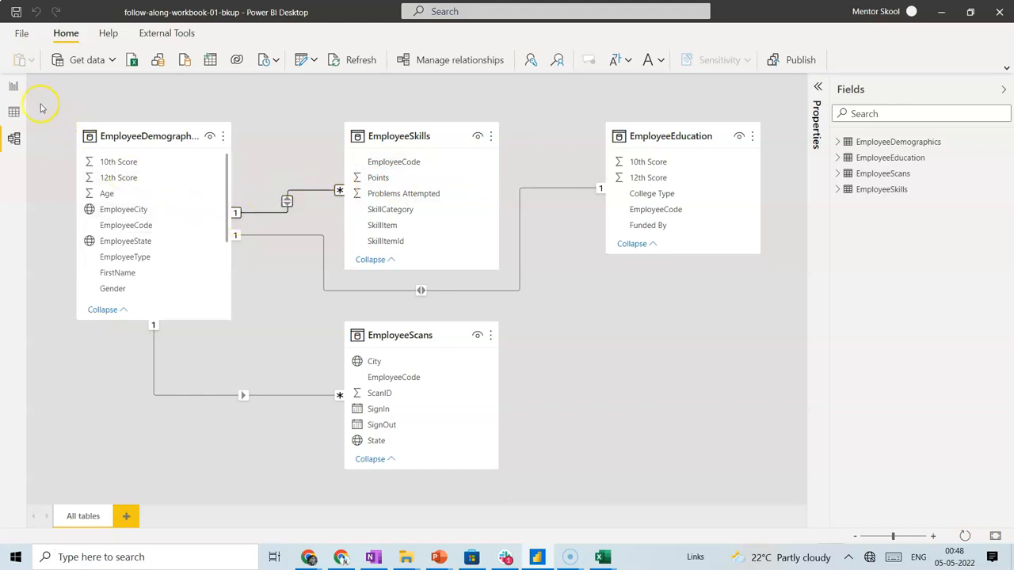
pyautogui.click(14, 88)
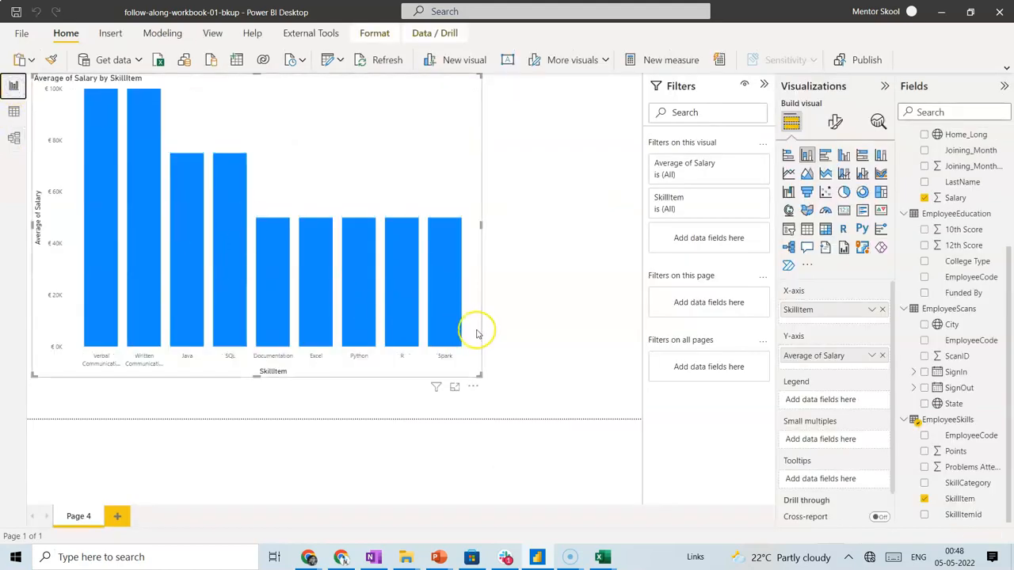
# In the Model view, review the EmployeeDemographics–EmployeeEducation relationship settings through Manage relationships without changing them.
pyautogui.click(16, 139)
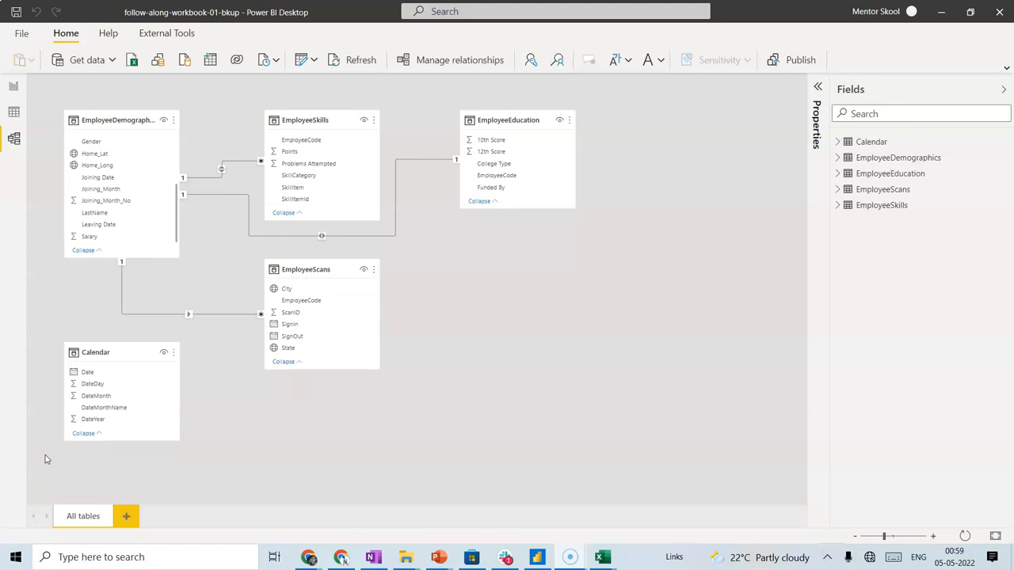
pyautogui.click(439, 60)
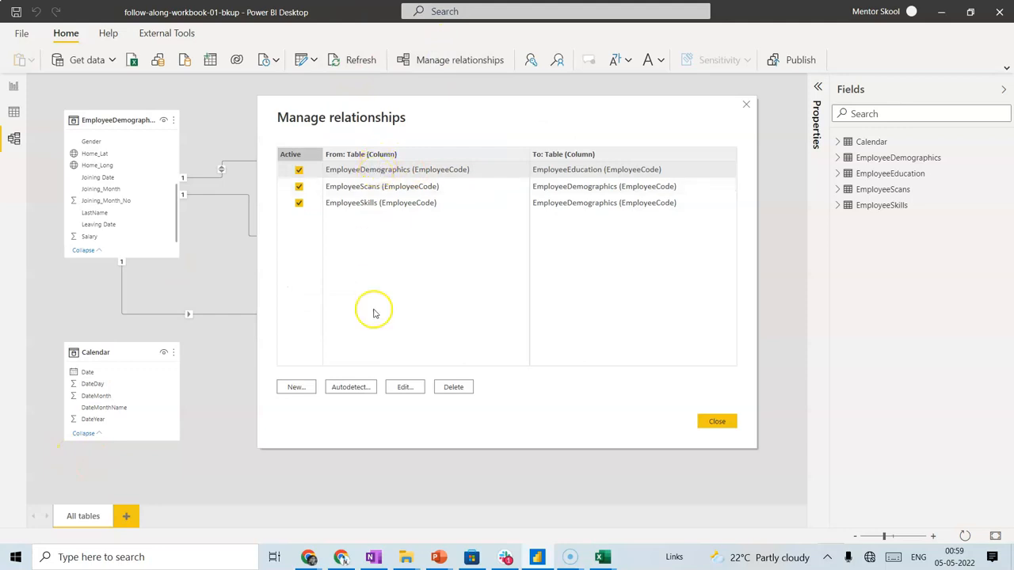
pyautogui.click(405, 392)
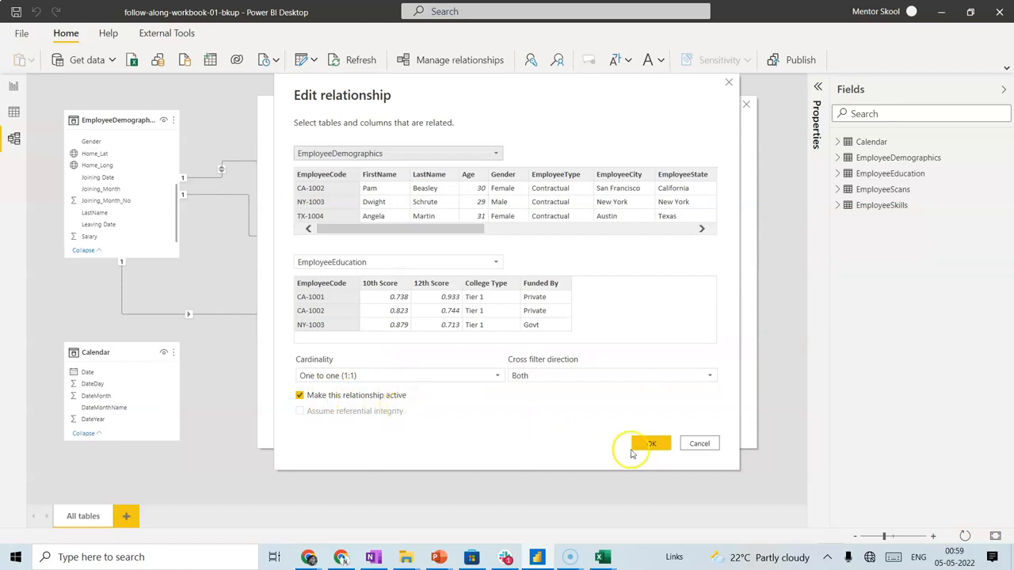
pyautogui.click(700, 445)
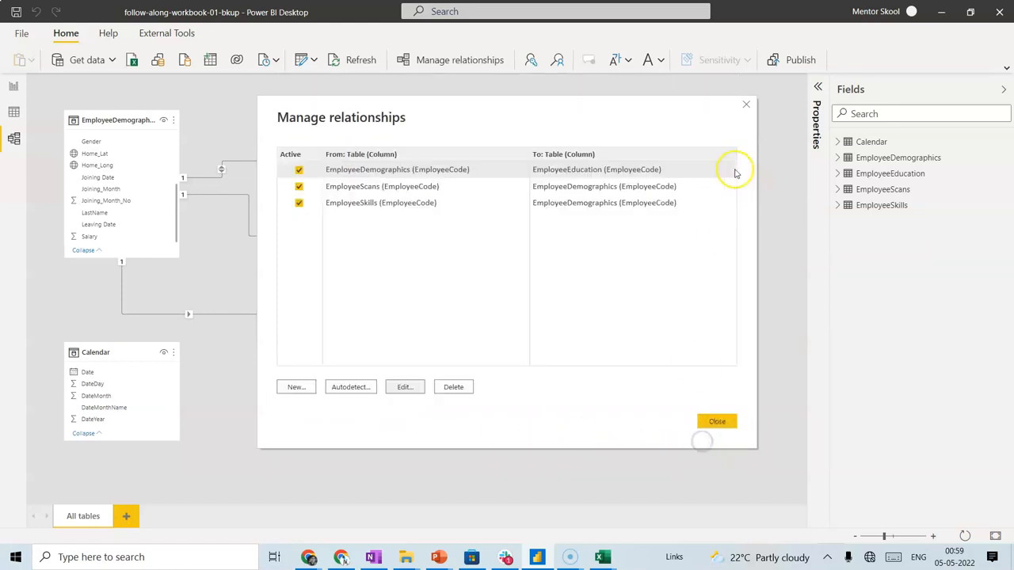
pyautogui.click(745, 105)
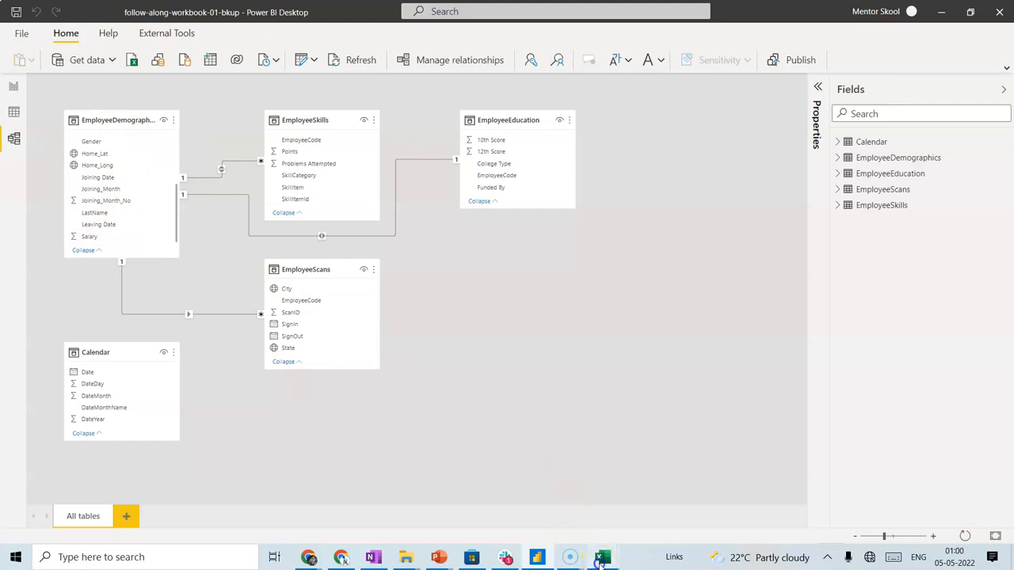
# Switch to the employee-data.xlsx workbook in Excel and compare the Joining Date and Leaving Date of the first three employees in EmployeeDemographics.
pyautogui.moveTo(597, 551)
pyautogui.click(565, 497)
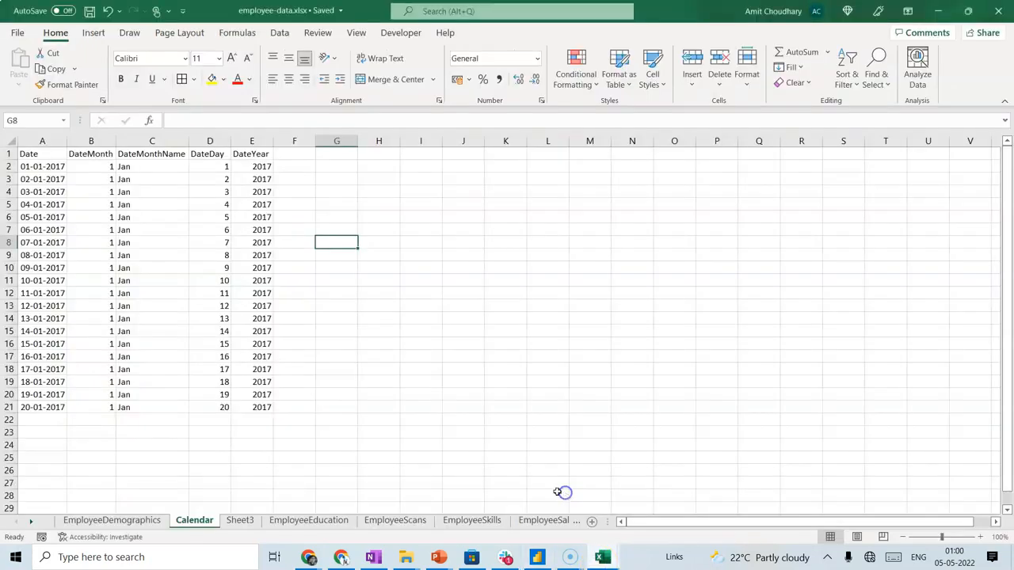
pyautogui.click(127, 518)
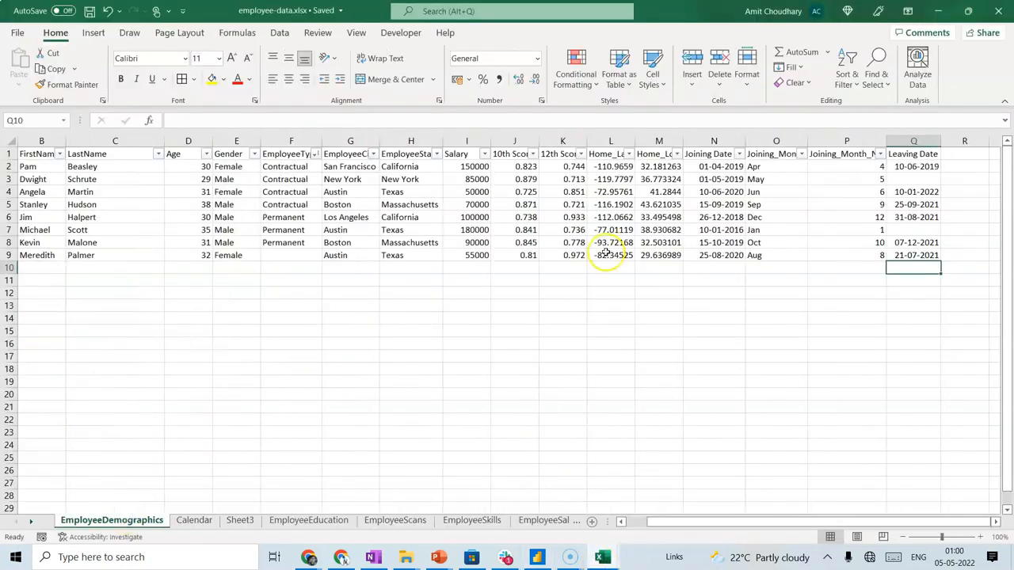
pyautogui.click(721, 167)
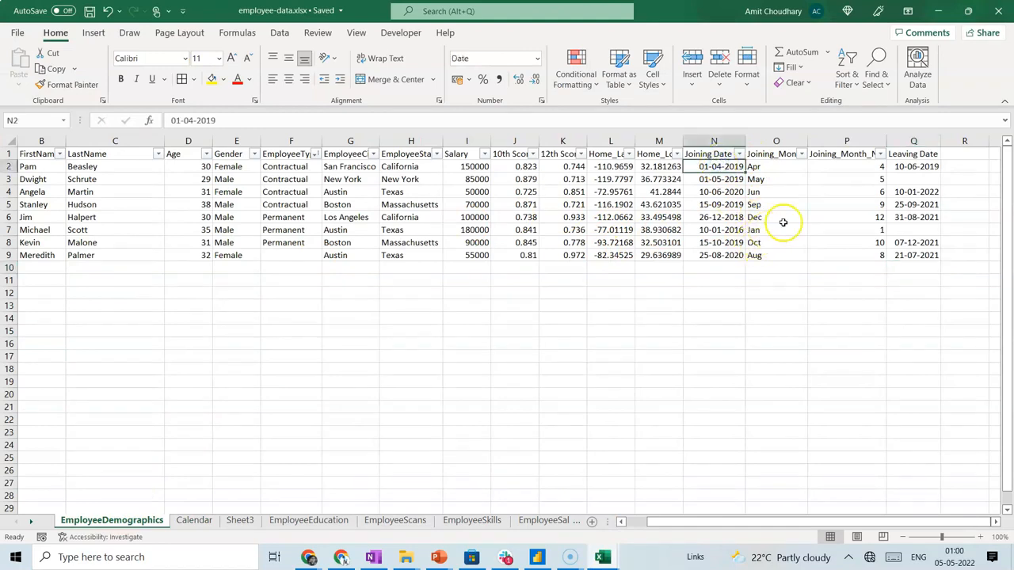
pyautogui.click(909, 168)
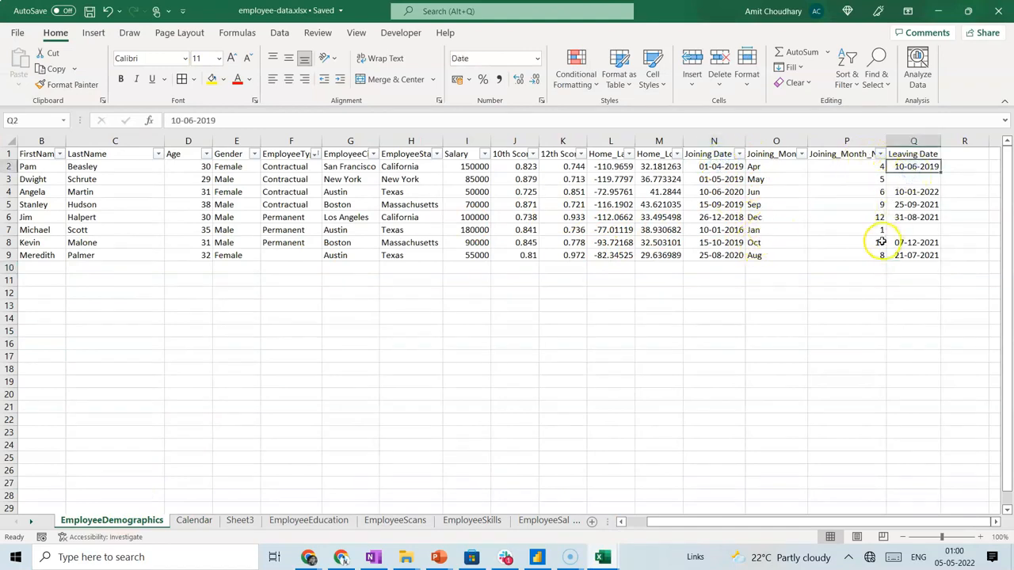
pyautogui.click(728, 179)
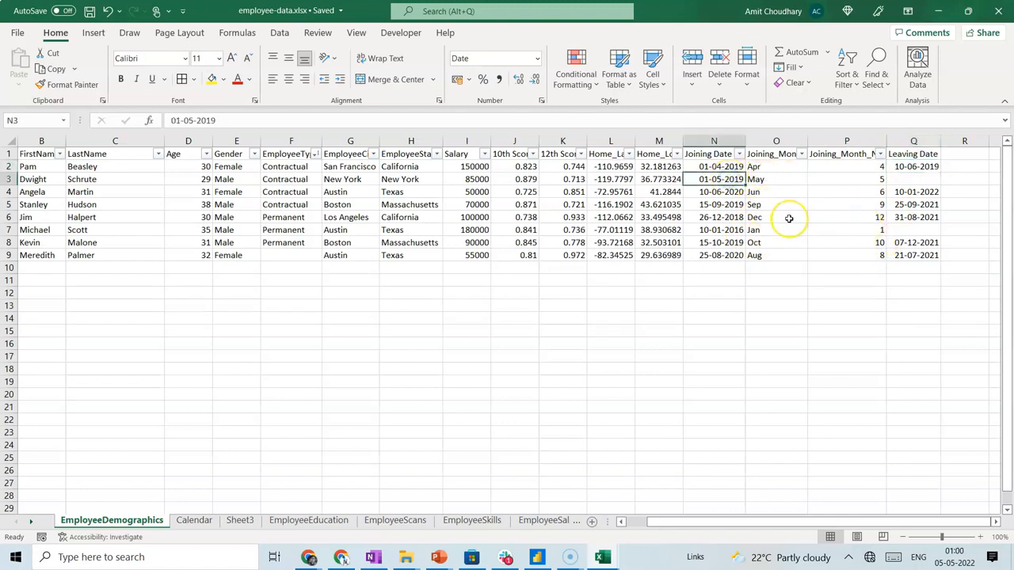
pyautogui.click(915, 179)
pyautogui.click(734, 192)
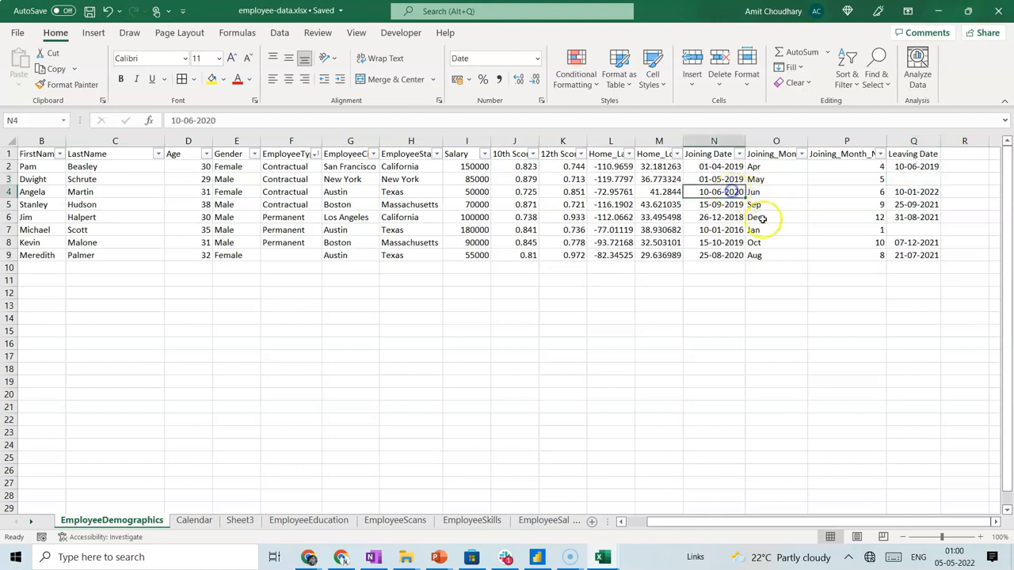
pyautogui.click(911, 192)
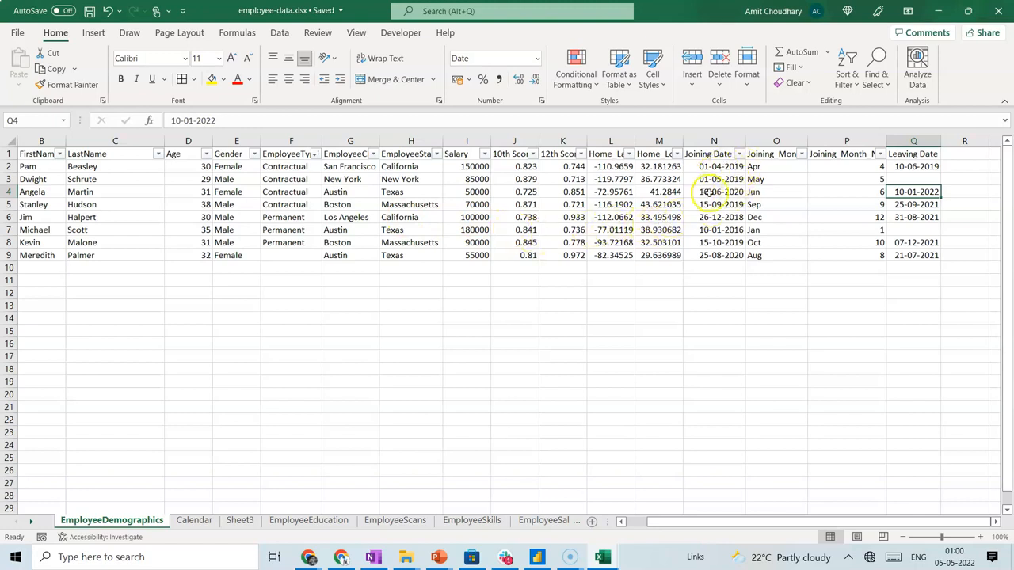
# Examine the whole Joining Date and Leaving Date columns, and view the date table on the Calendar sheet.
pyautogui.click(714, 140)
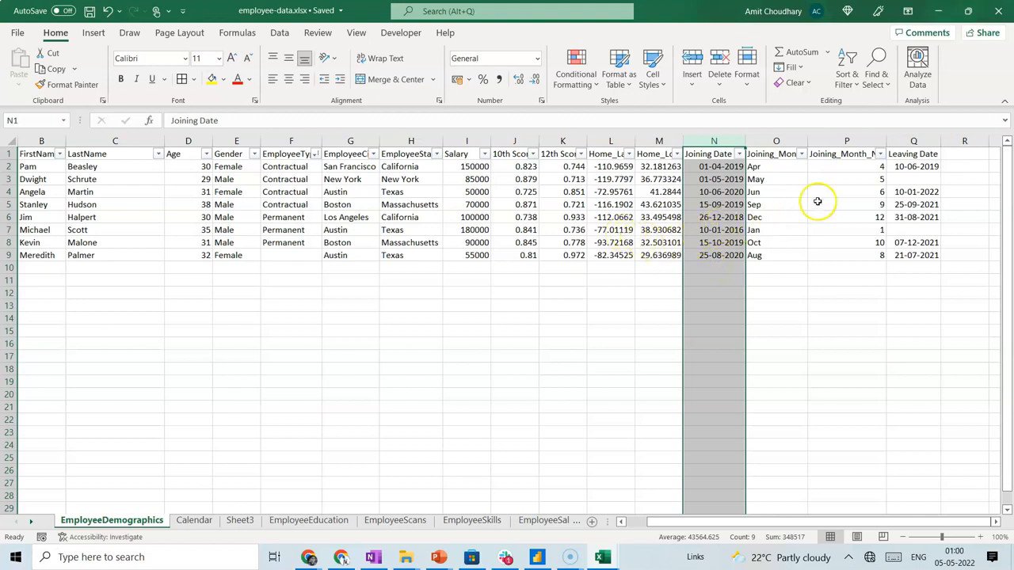
pyautogui.click(917, 141)
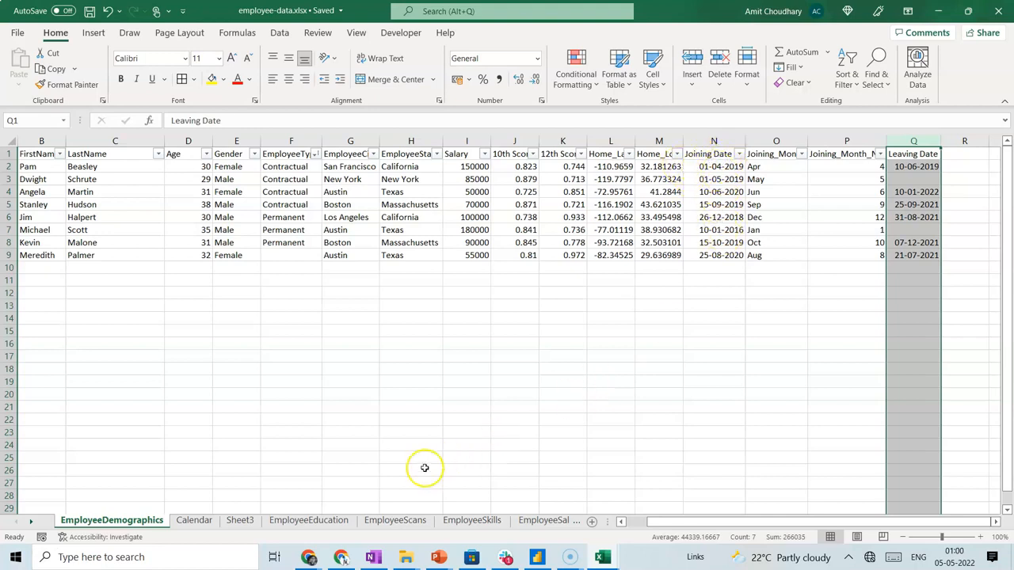
pyautogui.click(193, 519)
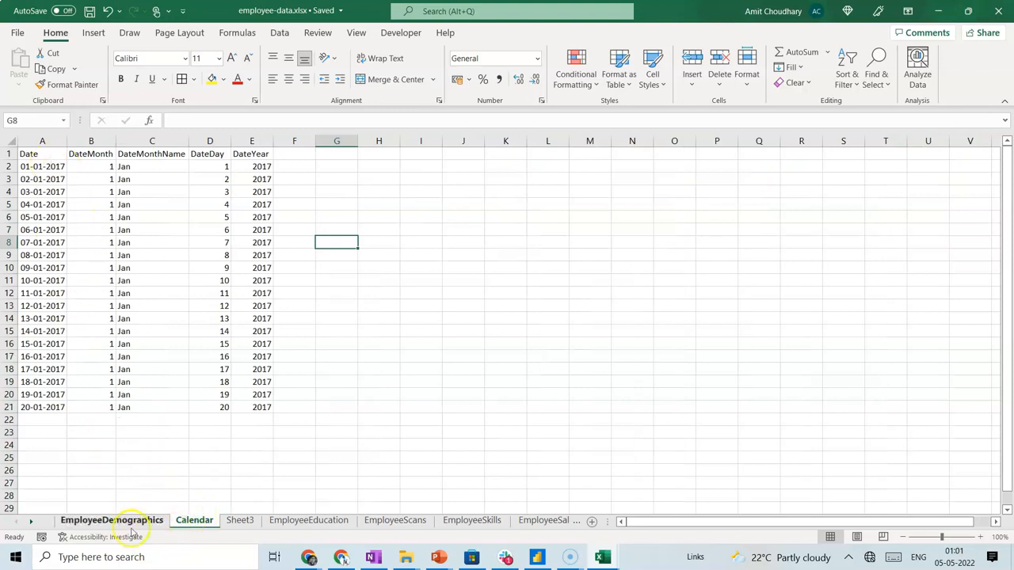
# Return to the EmployeeDemographics sheet and compare the whole Joining Date and Leaving Date columns.
pyautogui.click(126, 520)
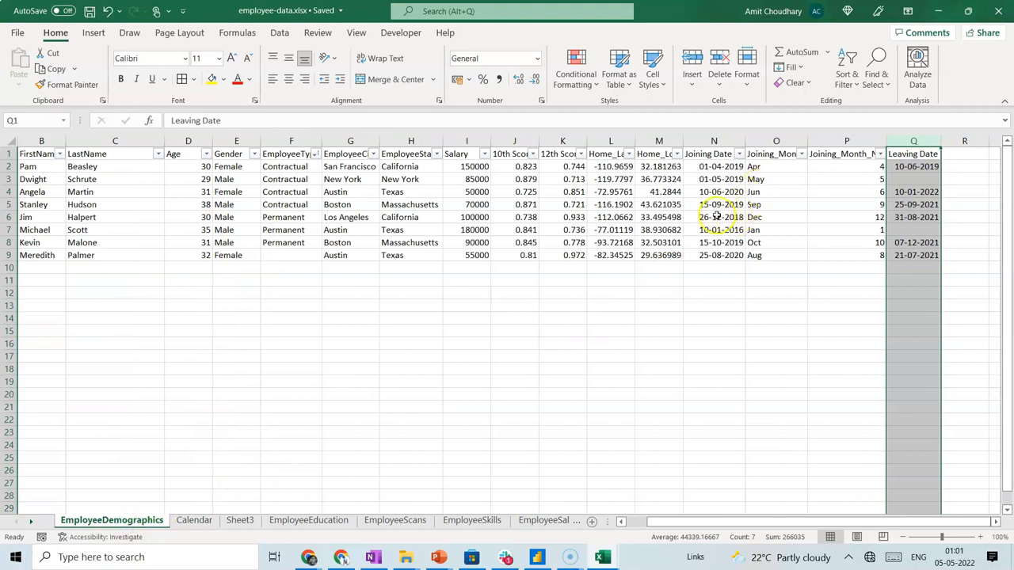
pyautogui.click(713, 142)
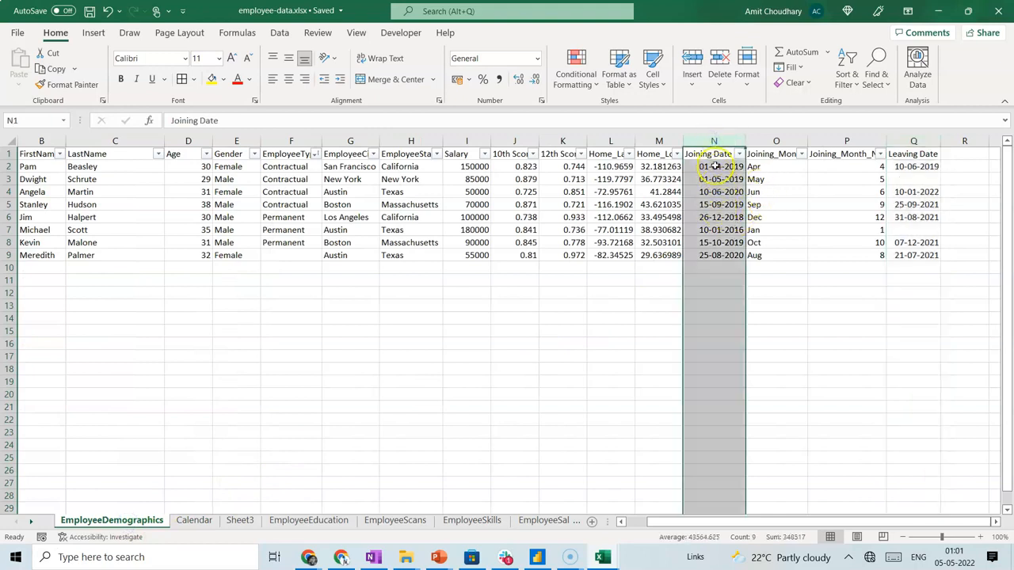
pyautogui.click(912, 141)
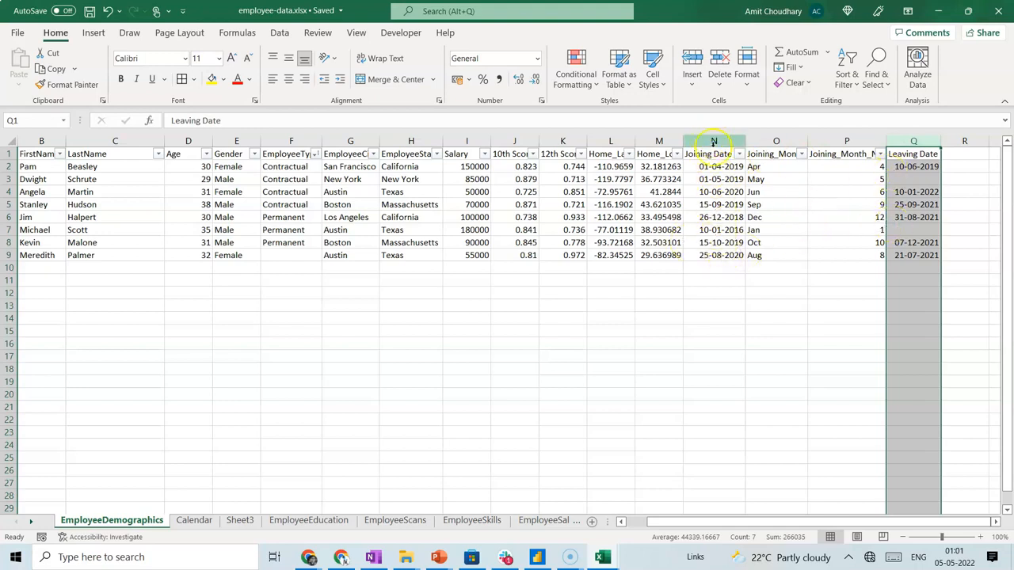
pyautogui.click(713, 139)
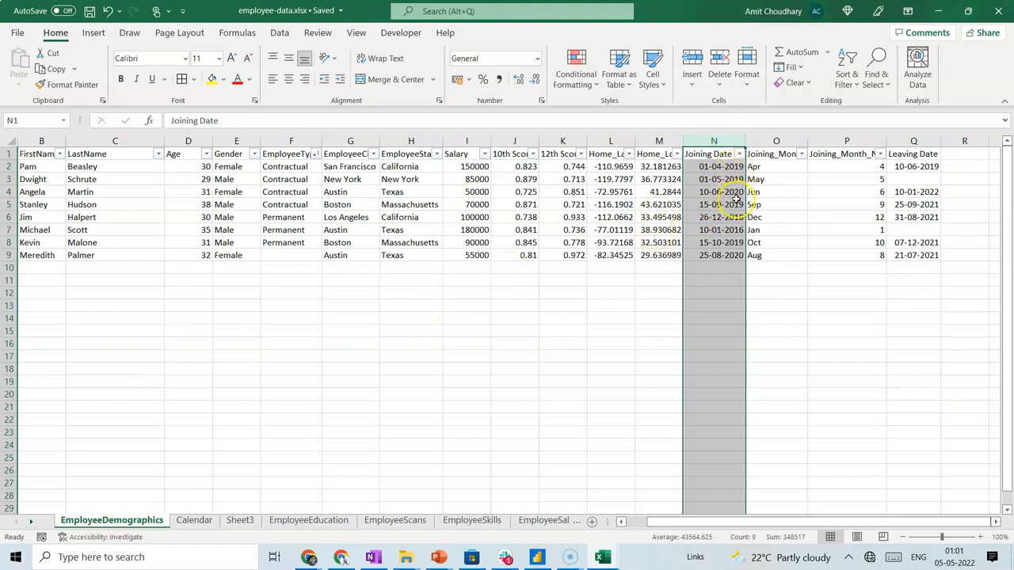
pyautogui.click(910, 140)
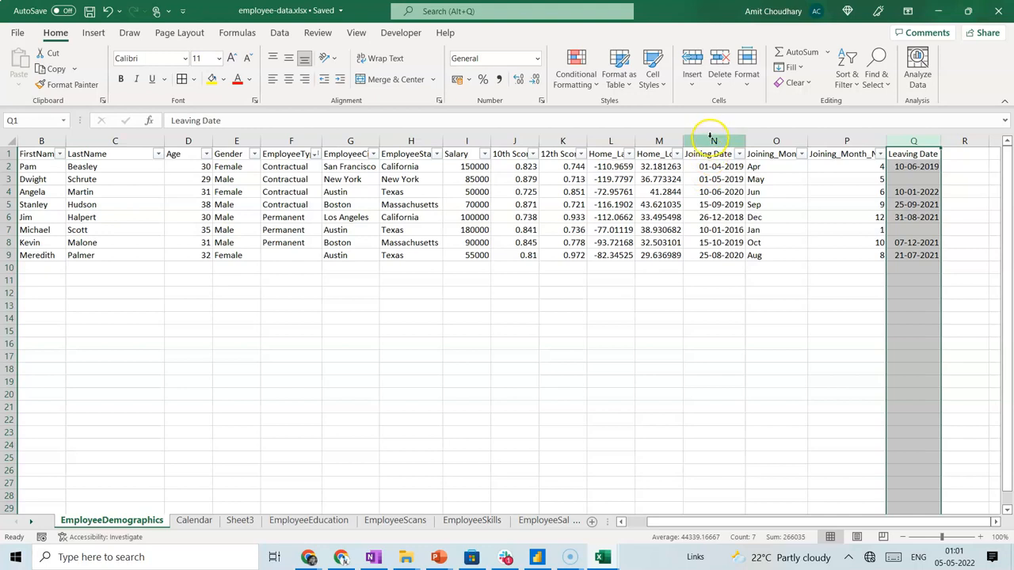
pyautogui.click(711, 141)
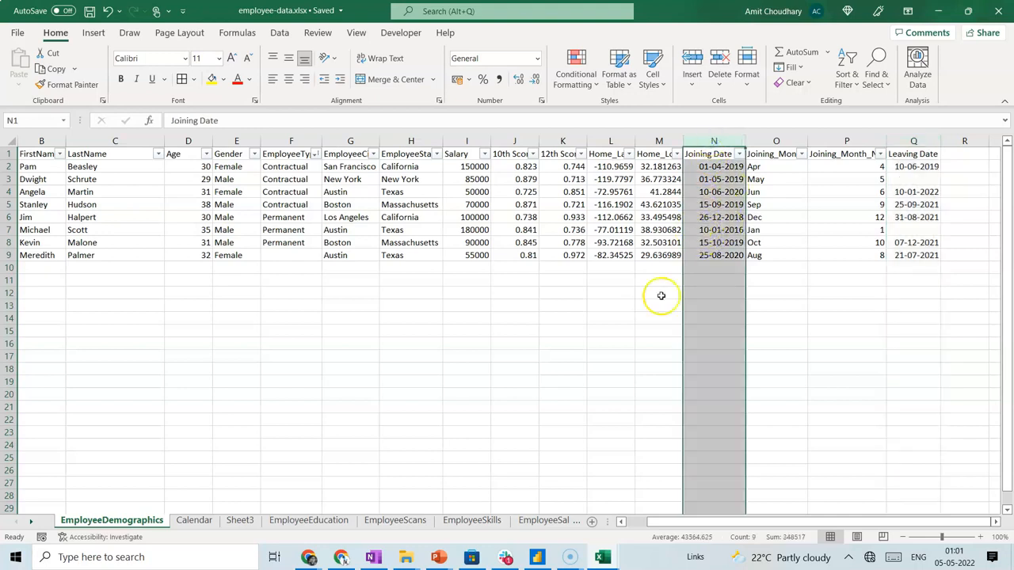
# Switch to Power BI Desktop and set up a new relationship between the Calendar and EmployeeDemographics tables.
pyautogui.click(538, 556)
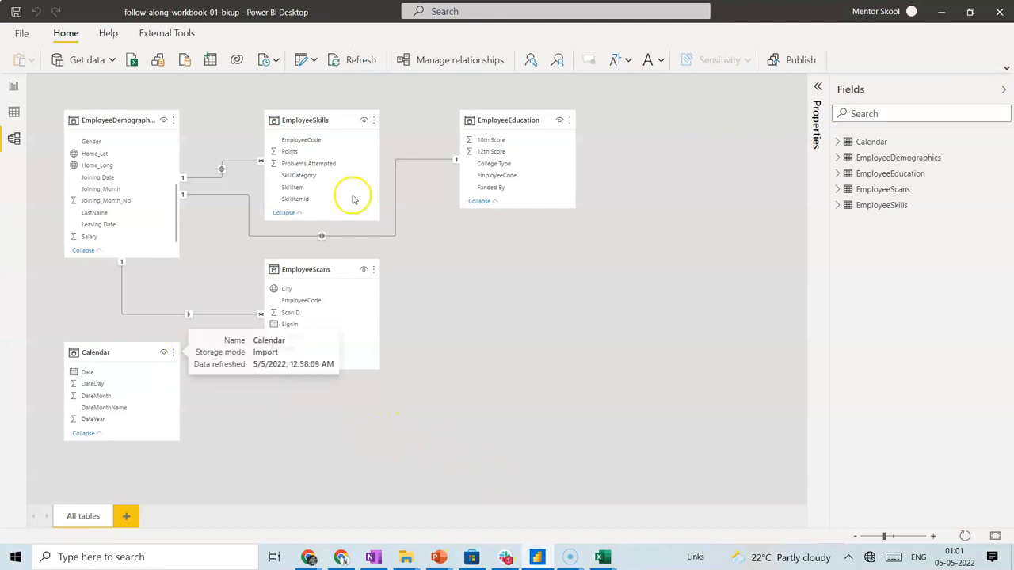
pyautogui.click(466, 67)
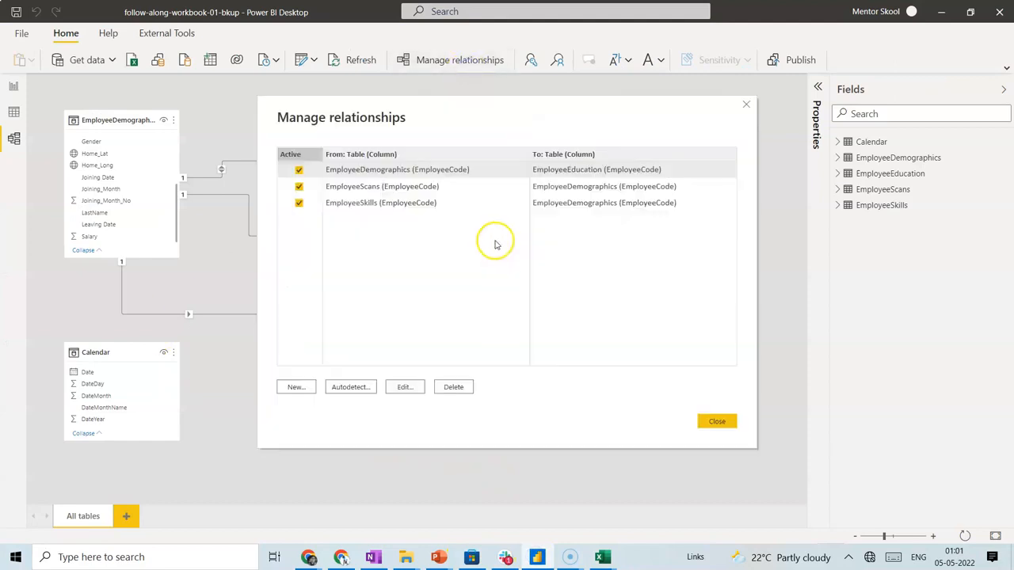
pyautogui.click(295, 386)
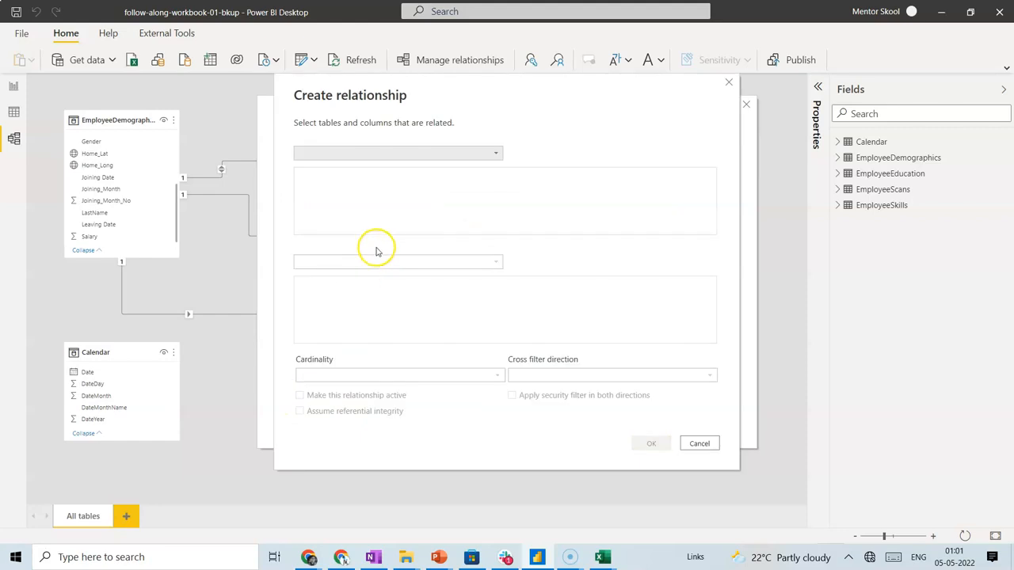
pyautogui.click(415, 152)
pyautogui.click(368, 170)
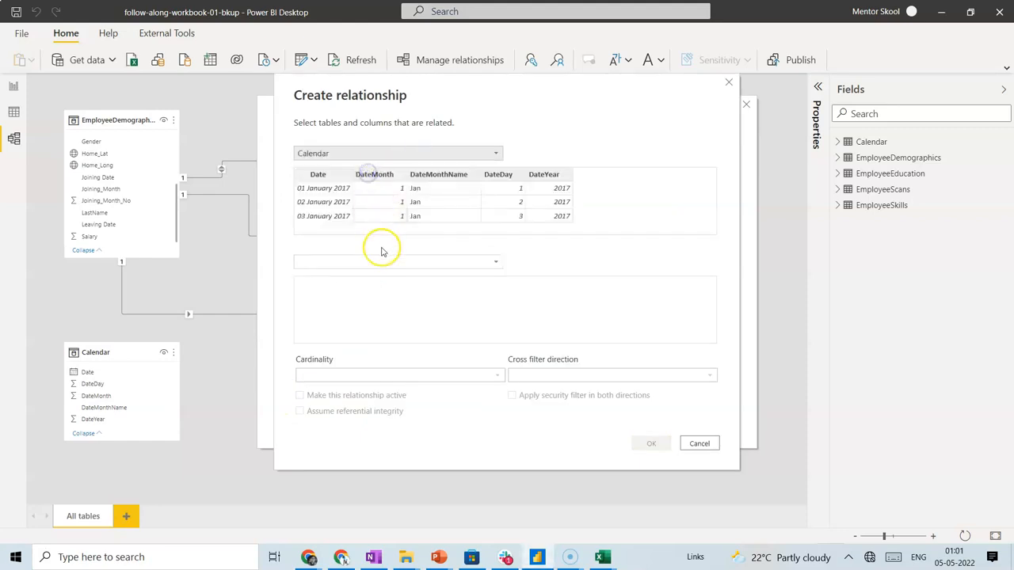
pyautogui.click(363, 261)
pyautogui.click(345, 277)
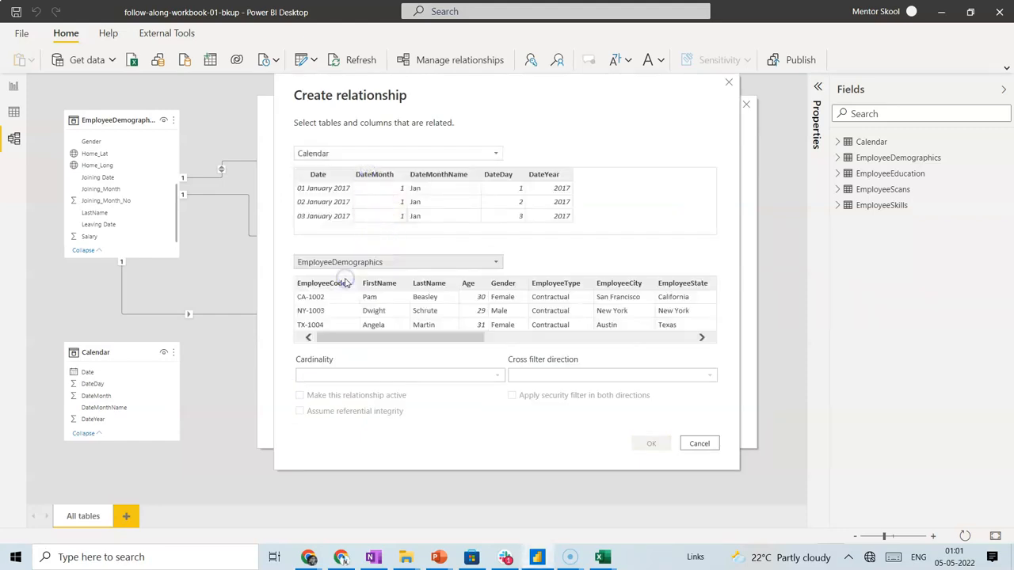
# Match Calendar's Date column with EmployeeDemographics' Joining Date and create the active one-to-one relationship with cross filter direction Both.
pyautogui.click(333, 176)
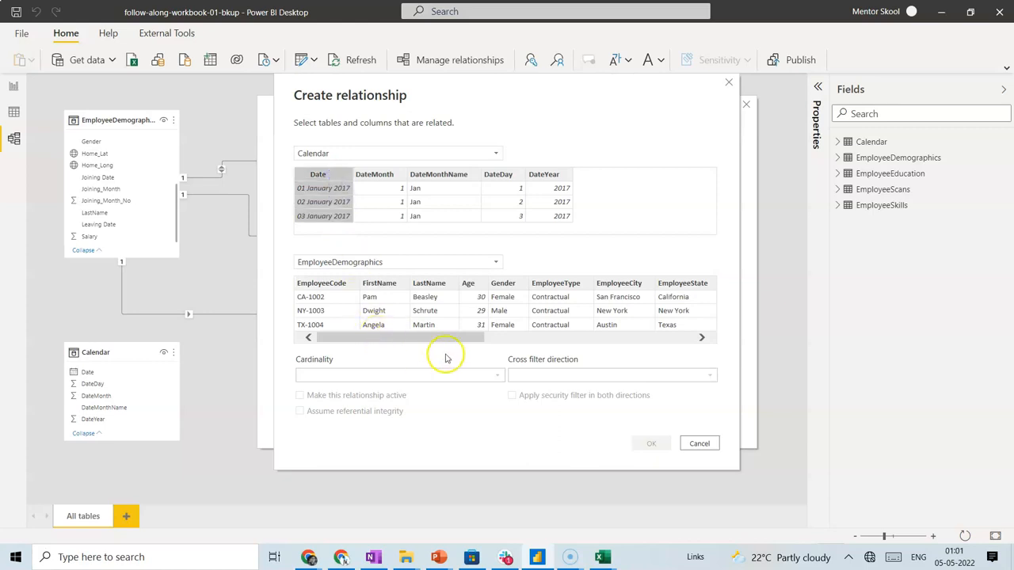
pyautogui.moveTo(452, 341); pyautogui.dragTo(673, 337)
pyautogui.click(618, 283)
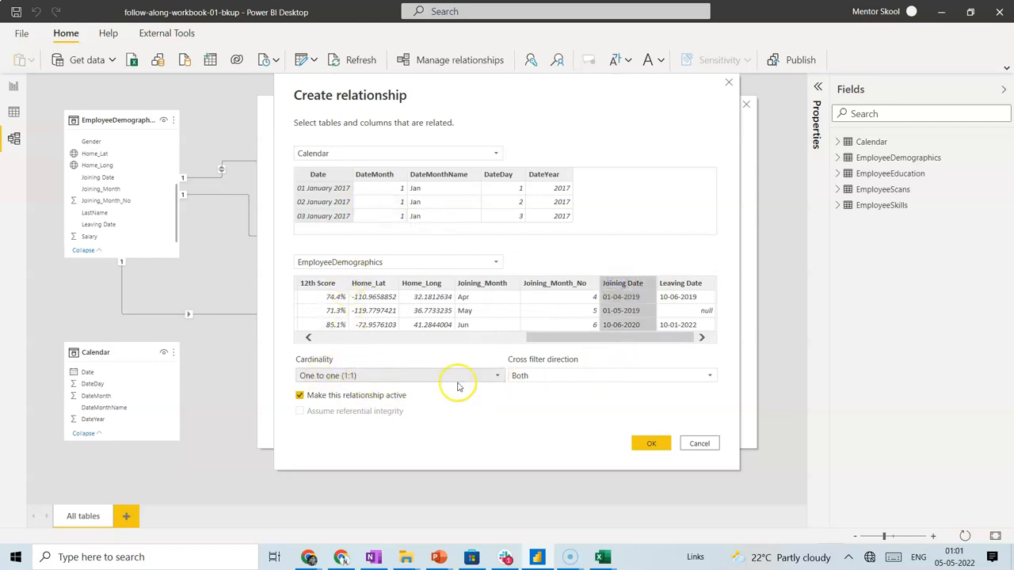
pyautogui.click(644, 442)
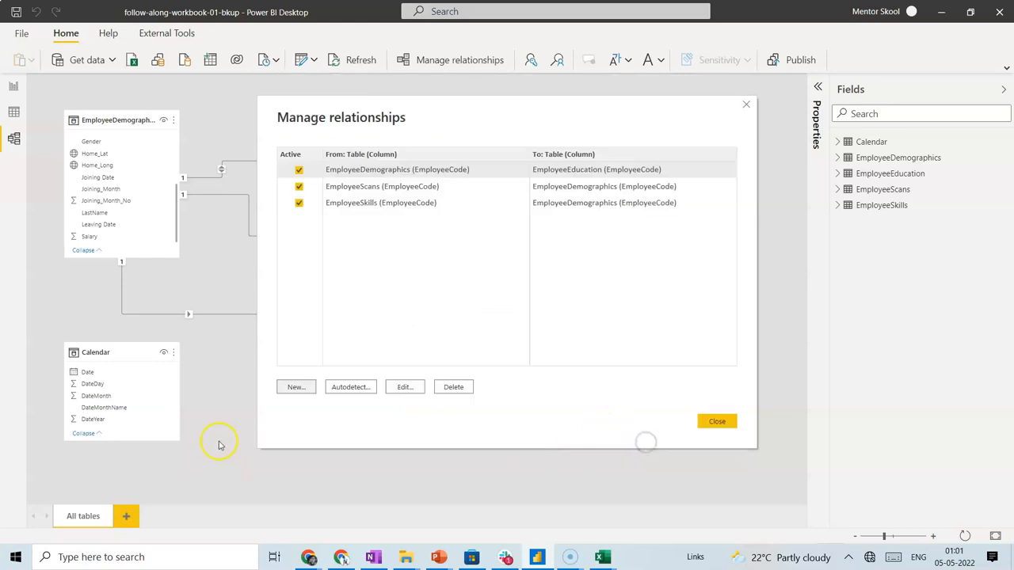
pyautogui.click(717, 422)
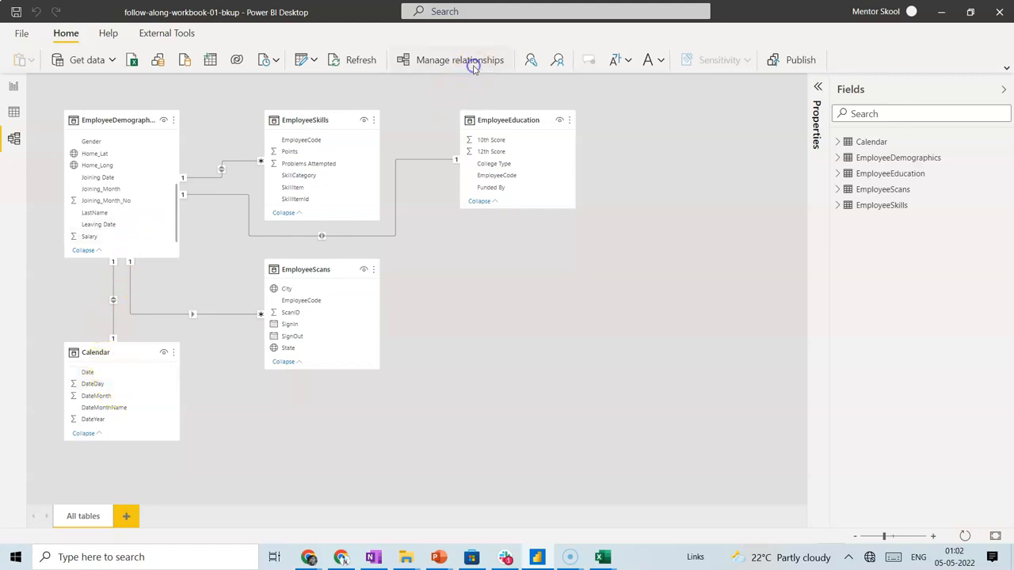
# Create a second, inactive one-to-many relationship from Calendar's Date to EmployeeDemographics' Leaving Date with Single cross filter direction.
pyautogui.click(290, 387)
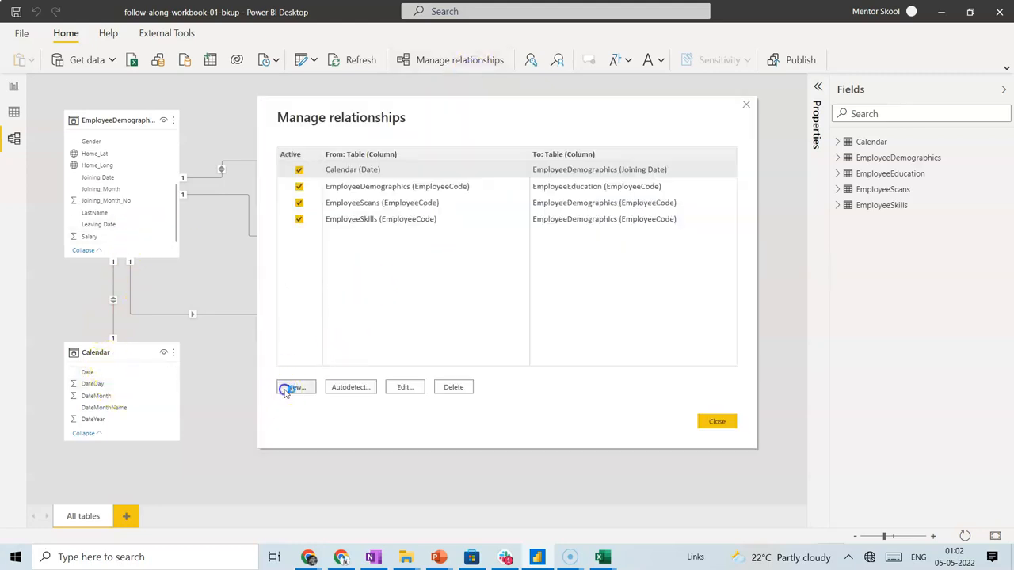
pyautogui.click(401, 154)
pyautogui.click(385, 168)
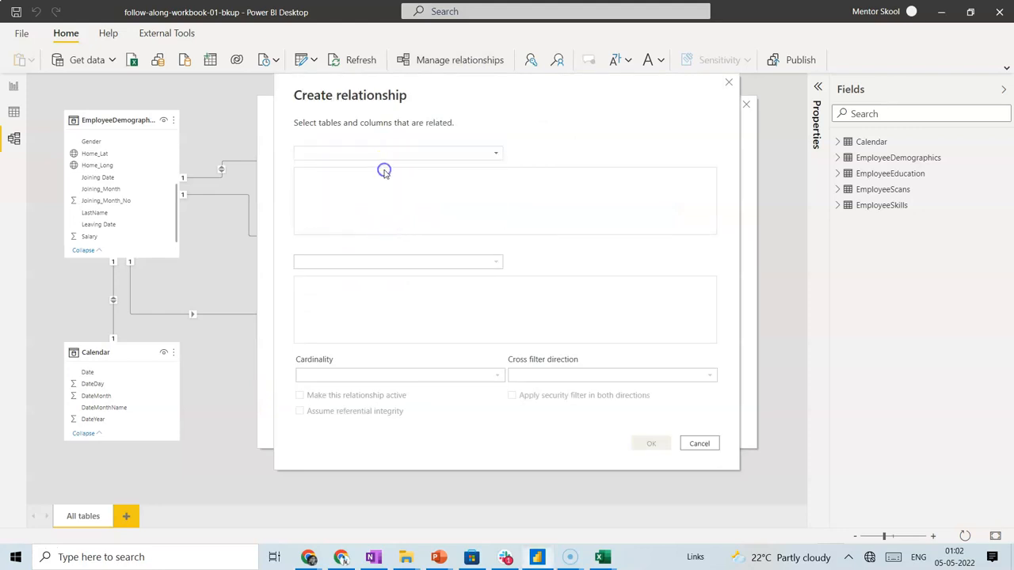
pyautogui.click(357, 258)
pyautogui.click(351, 274)
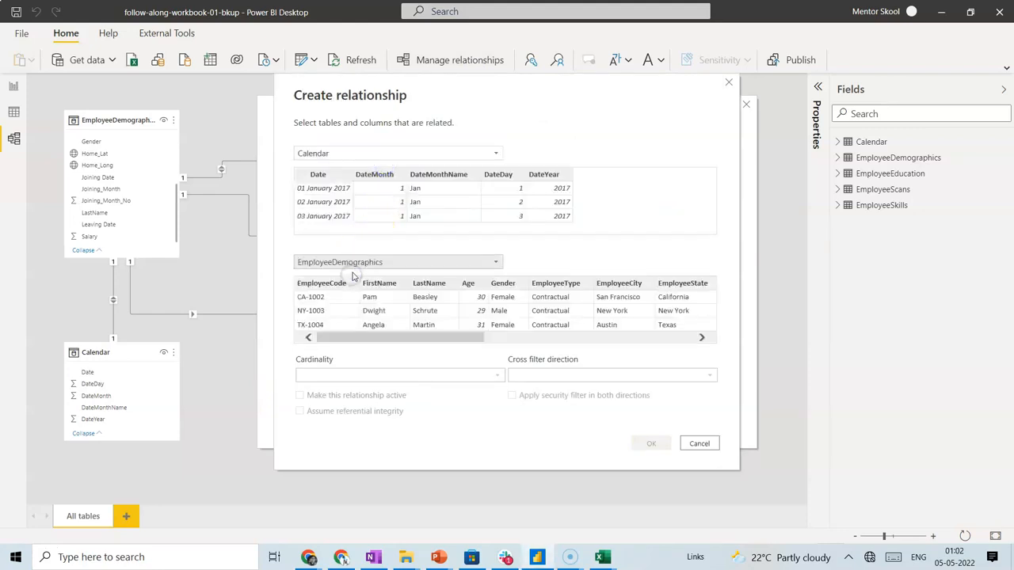
pyautogui.click(544, 175)
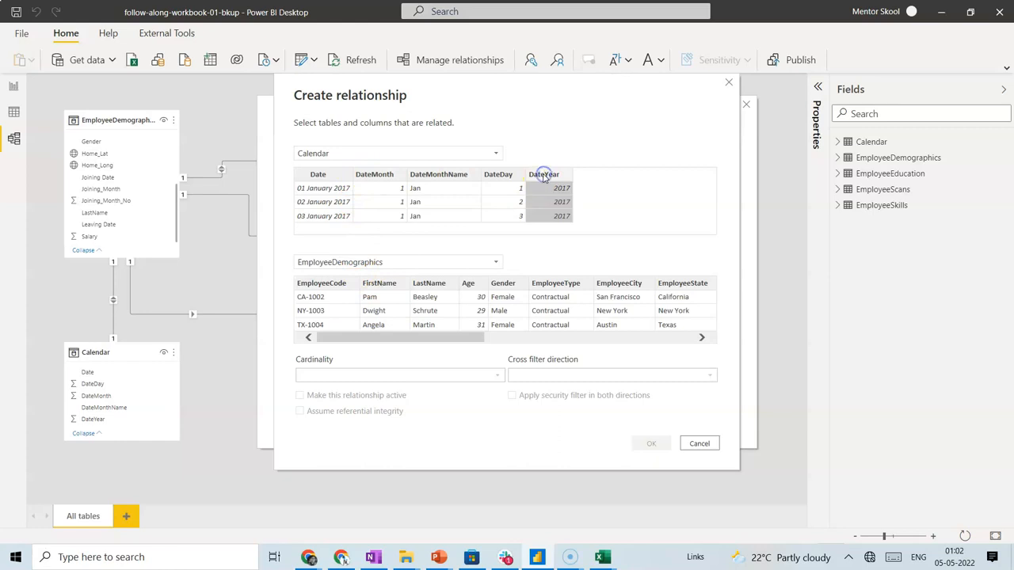
pyautogui.click(324, 179)
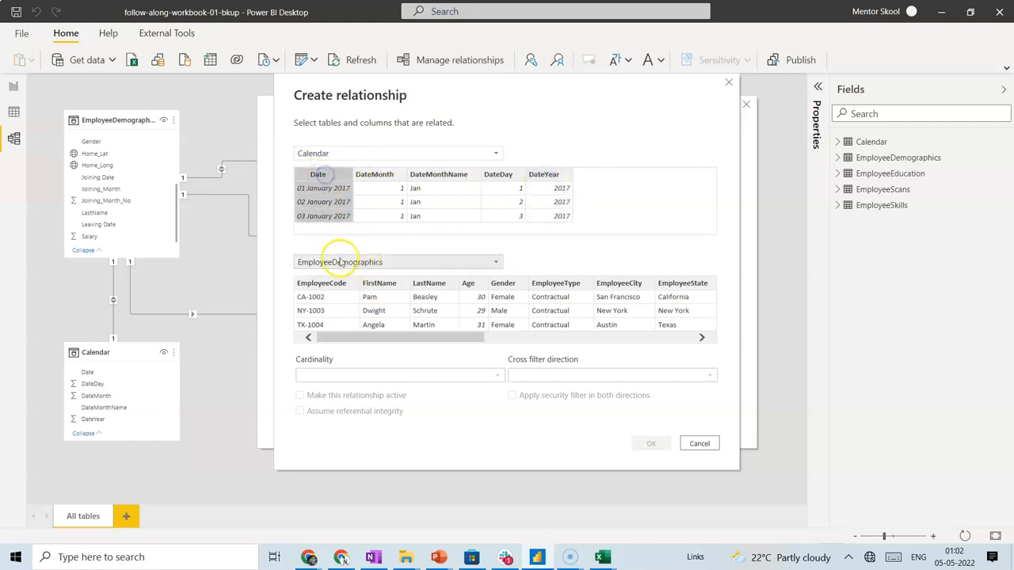
pyautogui.moveTo(379, 340); pyautogui.dragTo(613, 343)
pyautogui.click(667, 283)
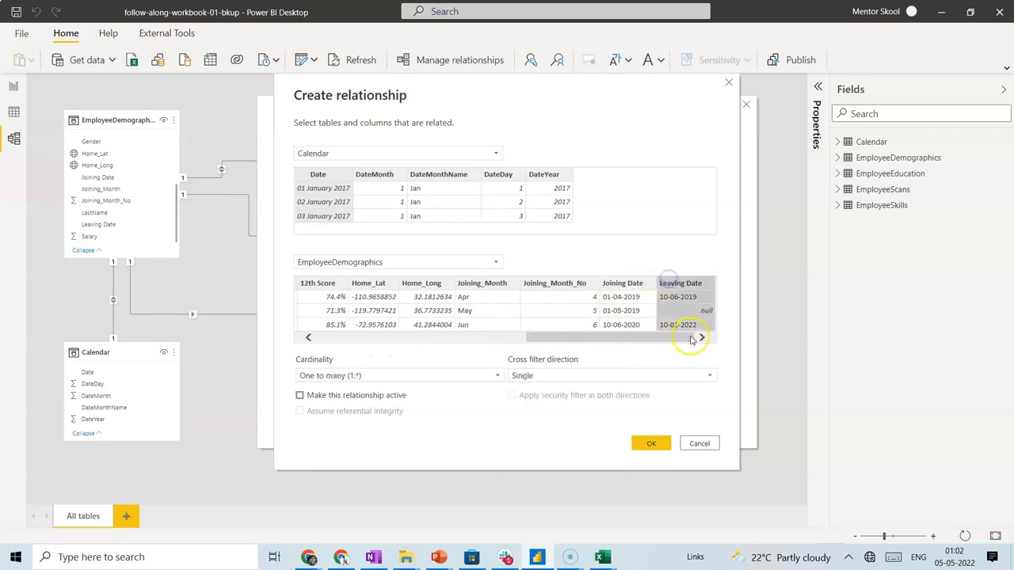
pyautogui.click(652, 445)
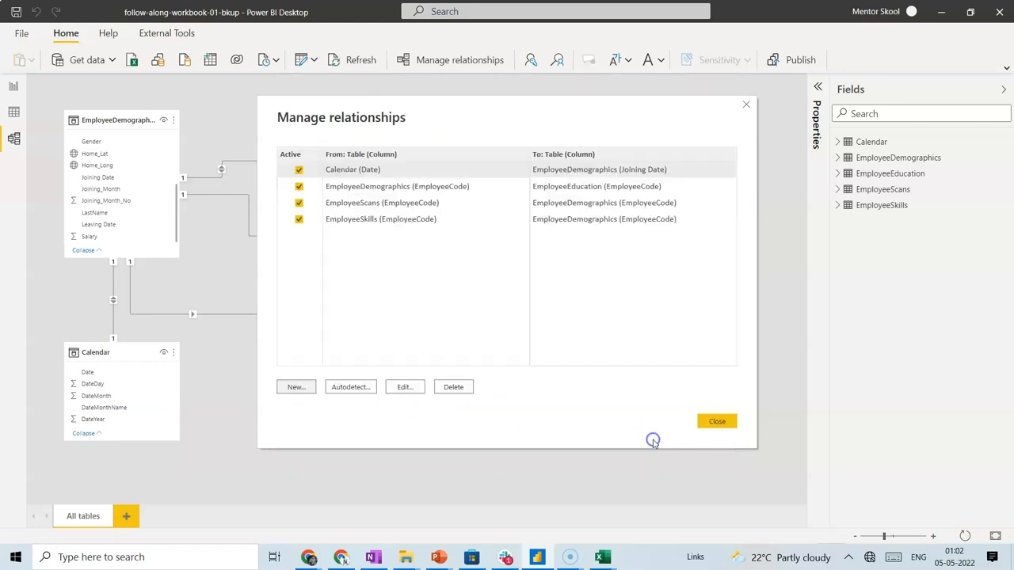
# Try to activate the Calendar–Leaving Date relationship alongside the active Joining Date one, and inspect its line in the model diagram.
pyautogui.click(364, 174)
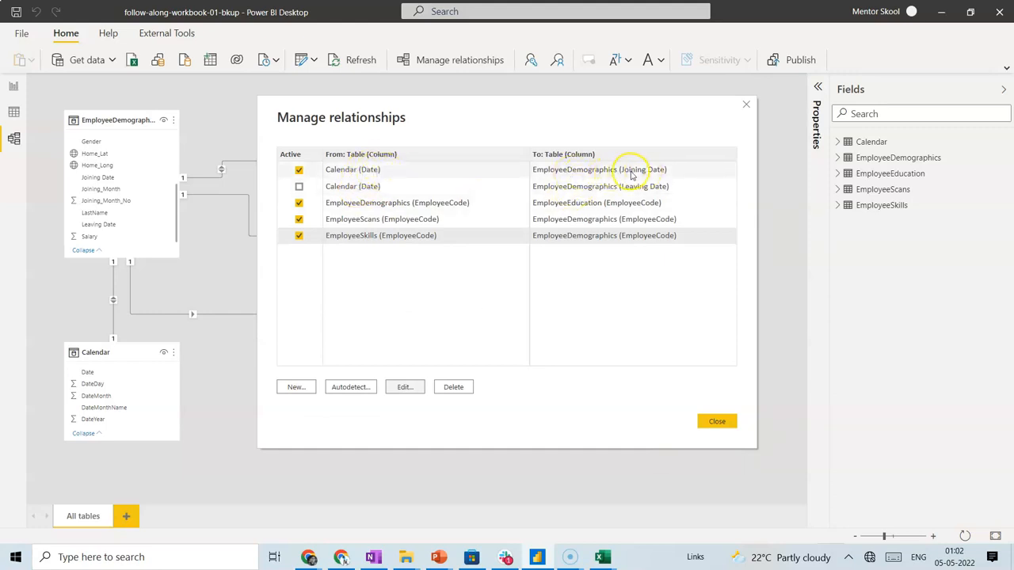
pyautogui.click(299, 187)
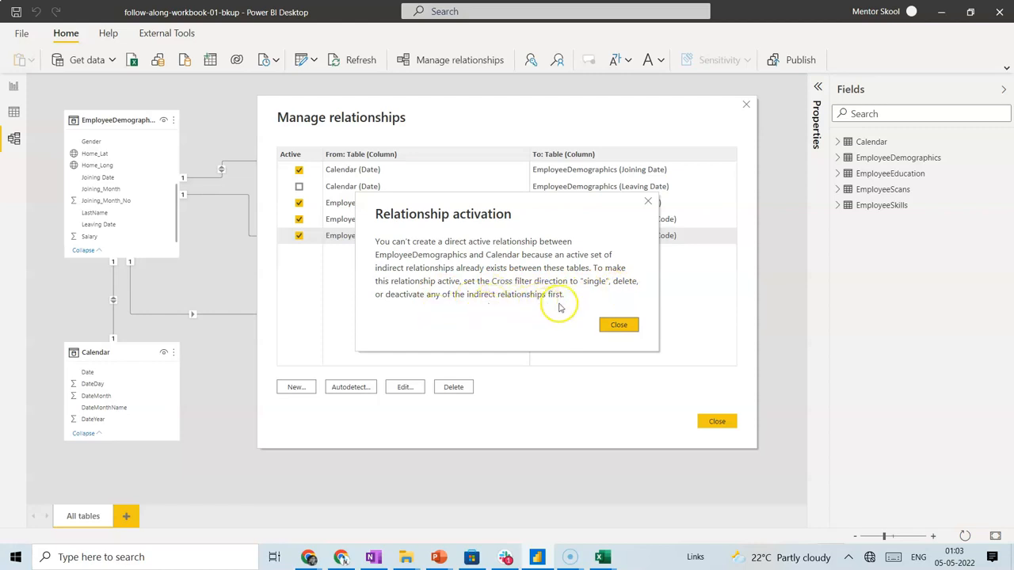
pyautogui.click(618, 325)
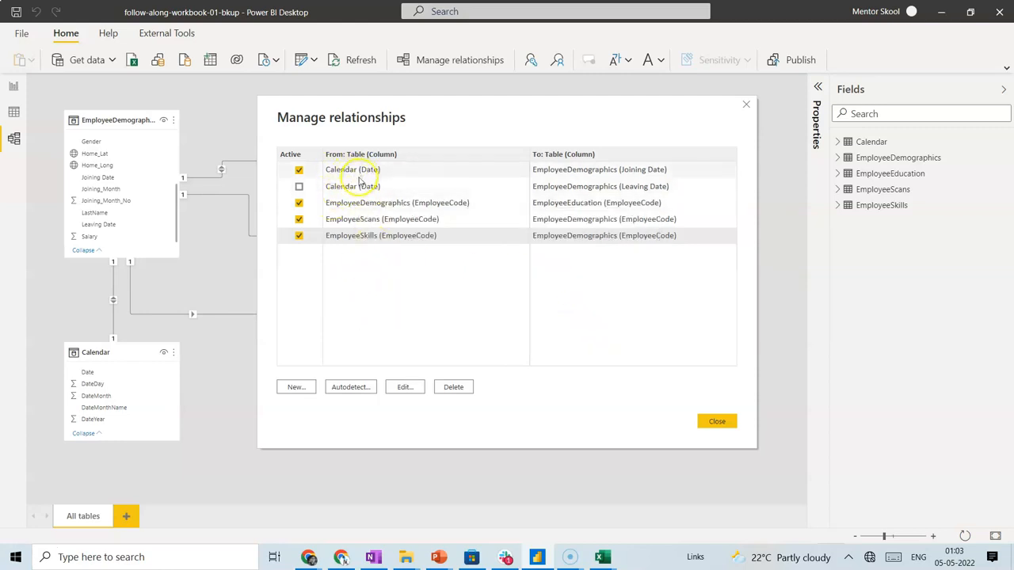
pyautogui.click(717, 421)
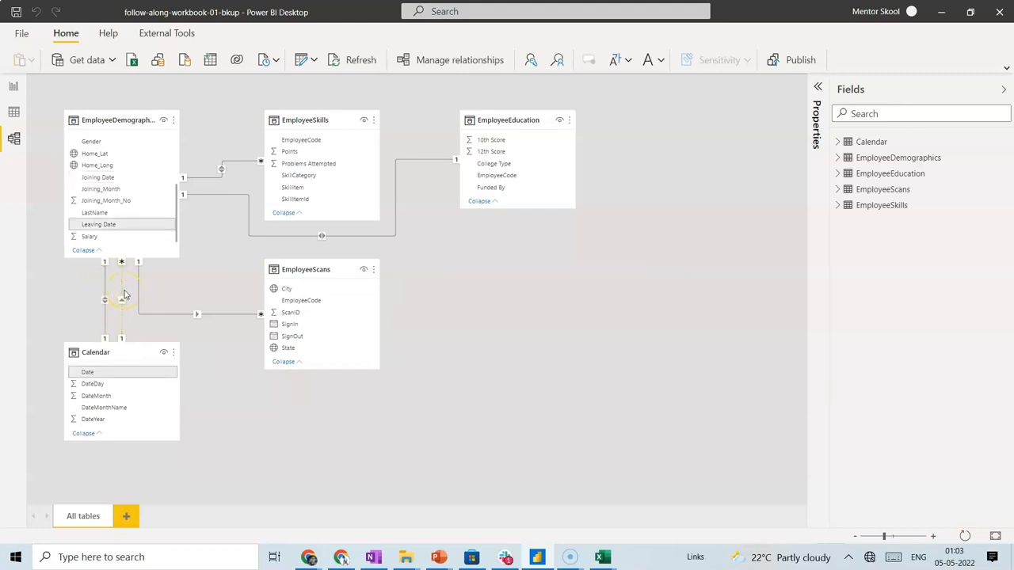
pyautogui.click(122, 301)
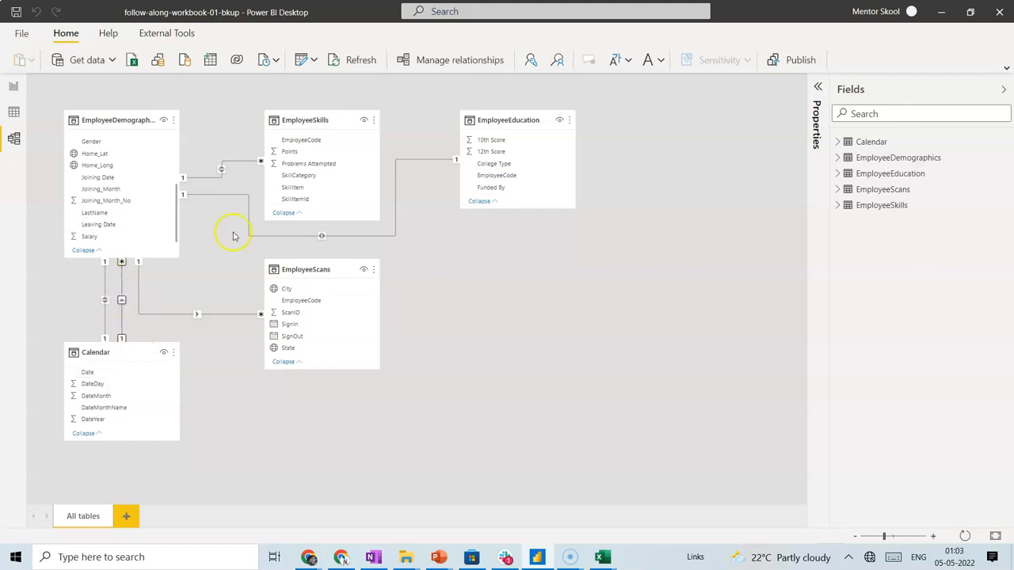
# Deactivate the Calendar–Joining Date relationship and make the Leaving Date–Calendar relationship active instead.
pyautogui.click(482, 68)
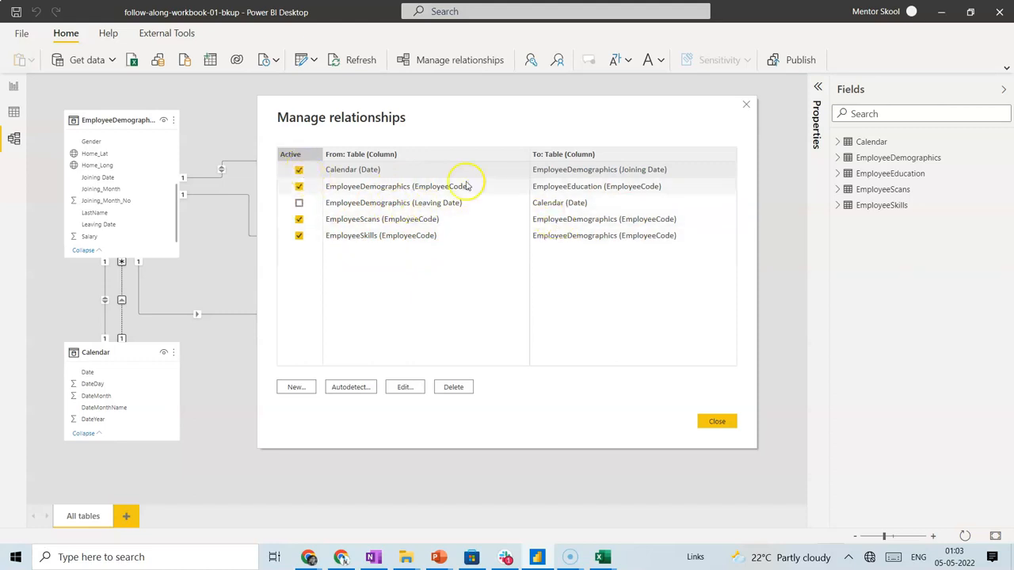
pyautogui.click(299, 169)
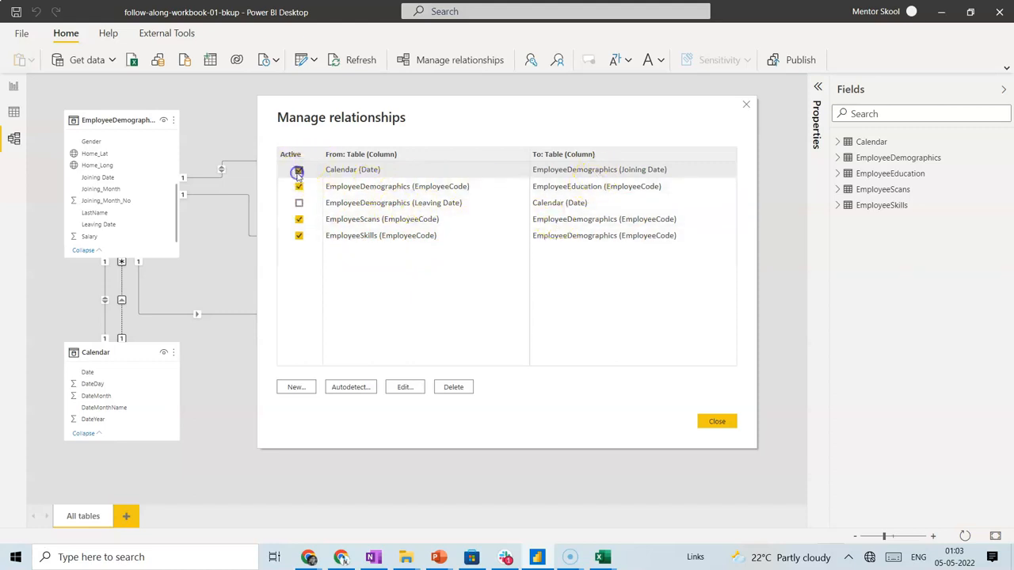
pyautogui.click(298, 203)
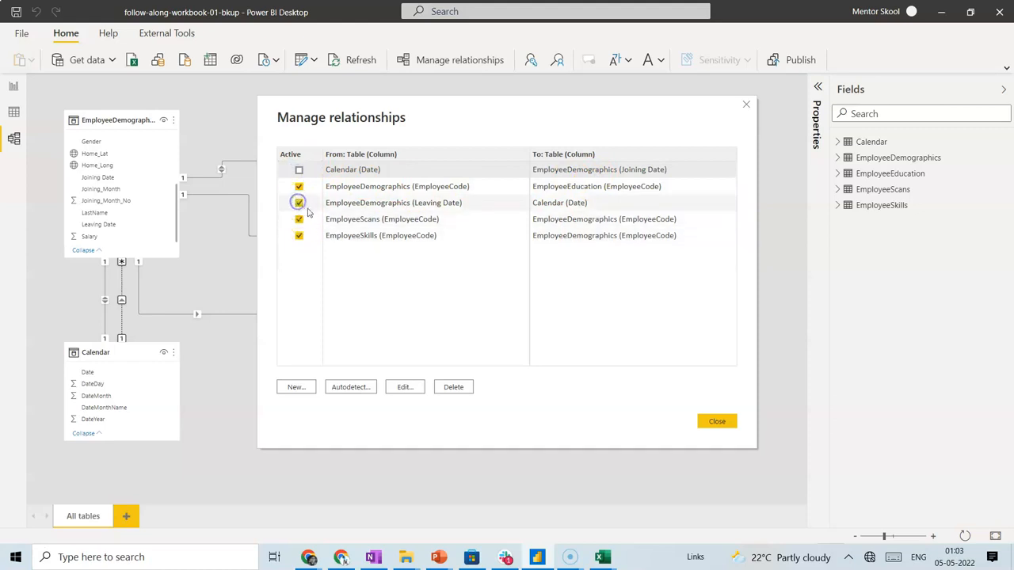
pyautogui.click(716, 422)
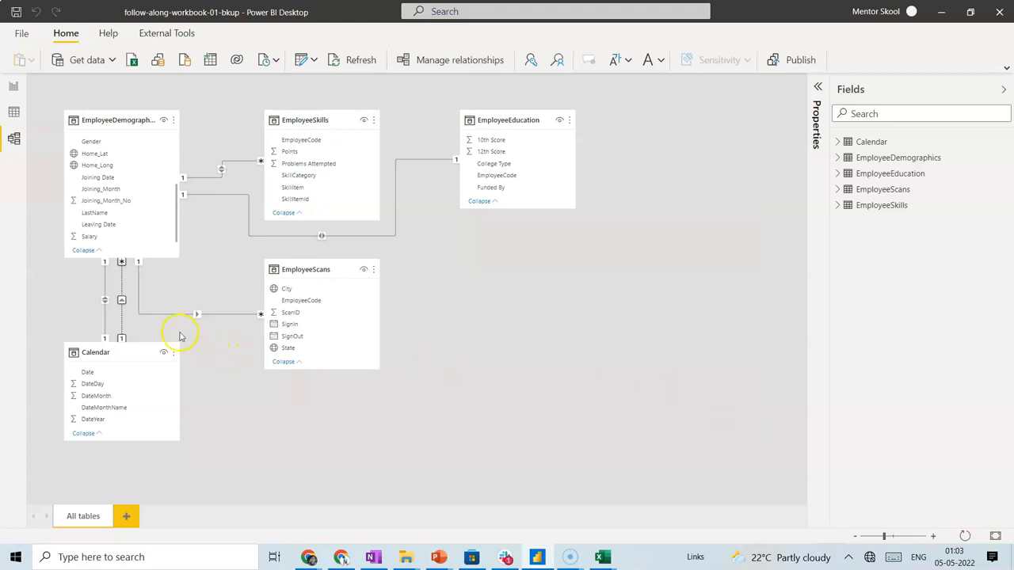